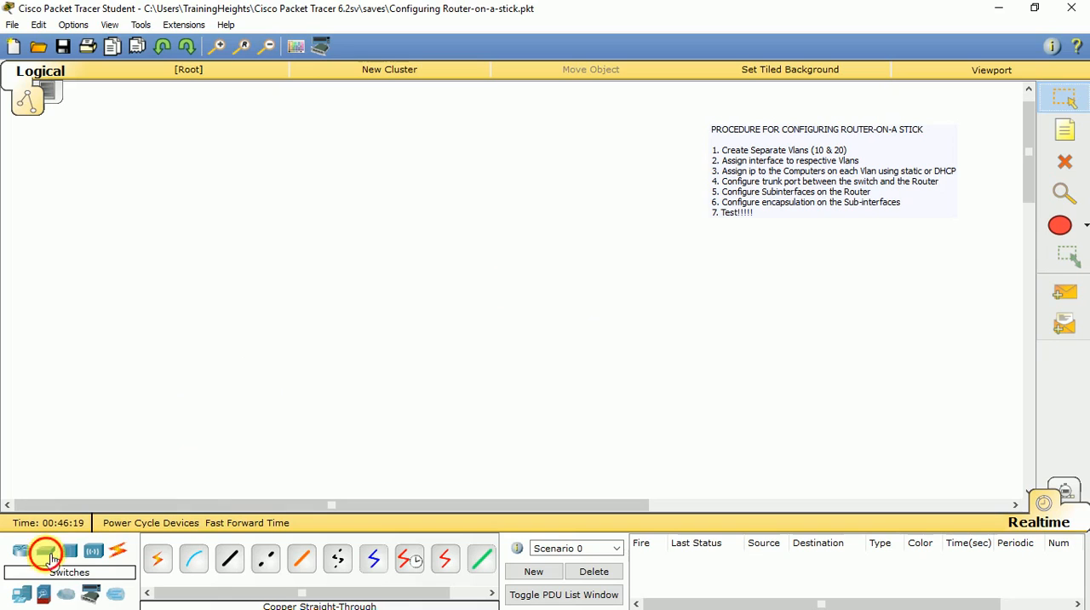
Place a 2950-24 switch in the workspace and four generic PCs in a row beneath it.
left_click_drag(22, 593, 460, 259)
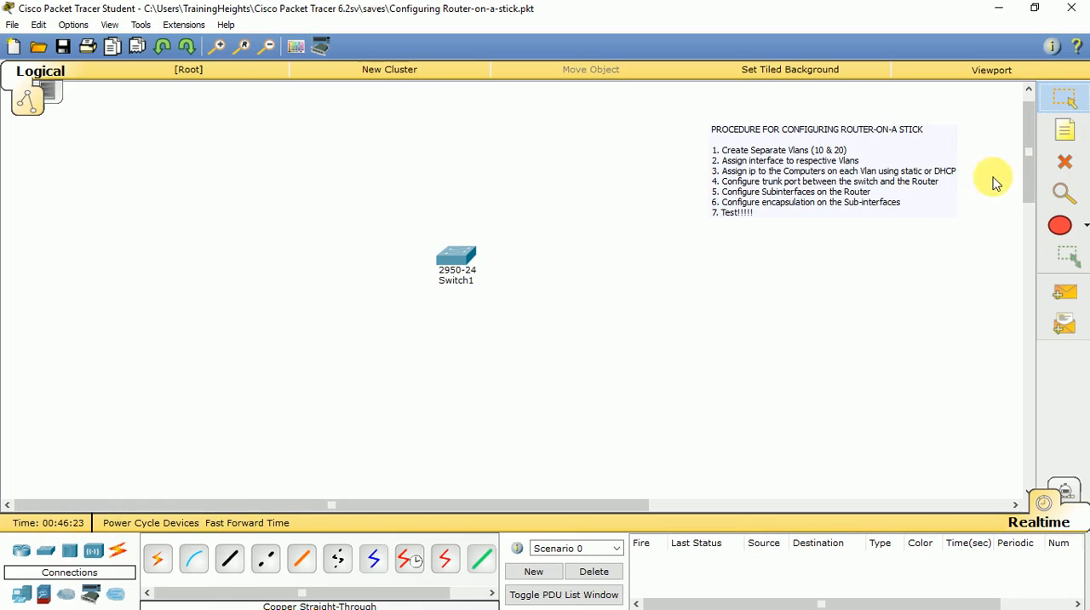
left_click(38, 594)
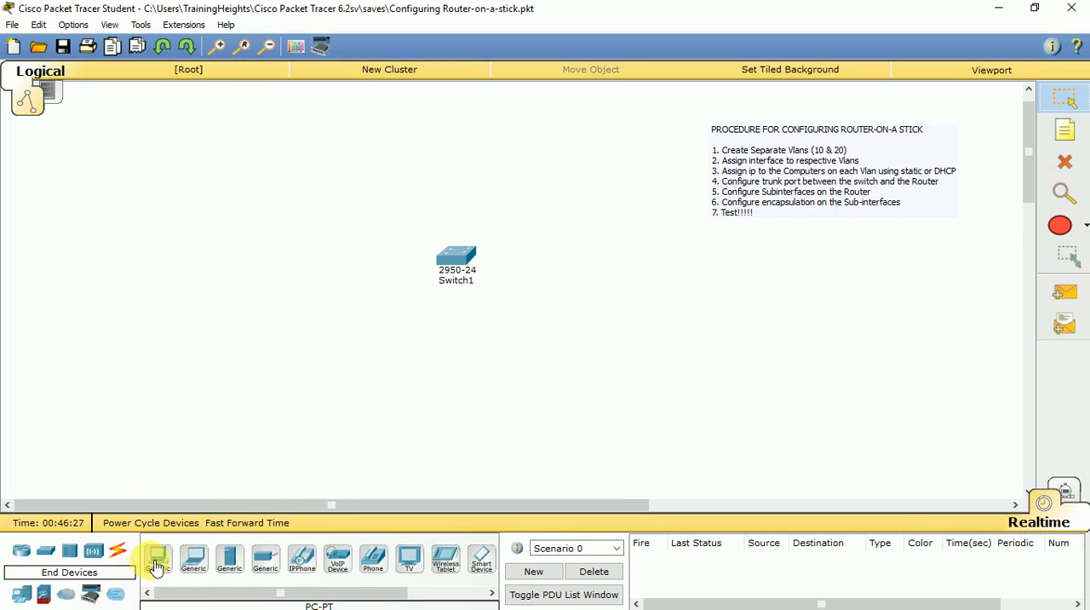
left_click_drag(156, 565, 299, 419)
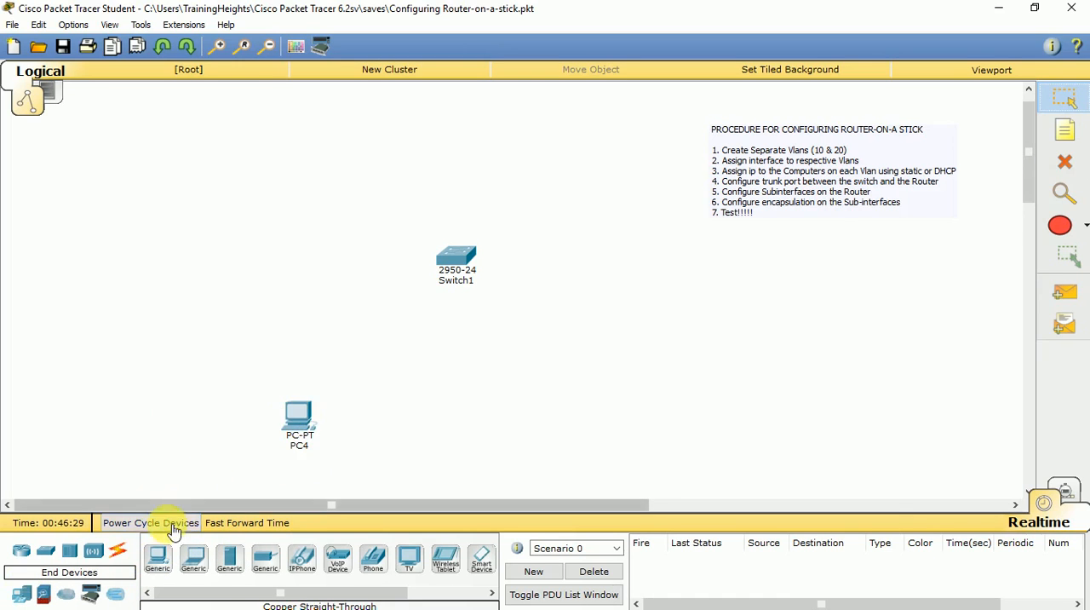
left_click_drag(157, 558, 375, 430)
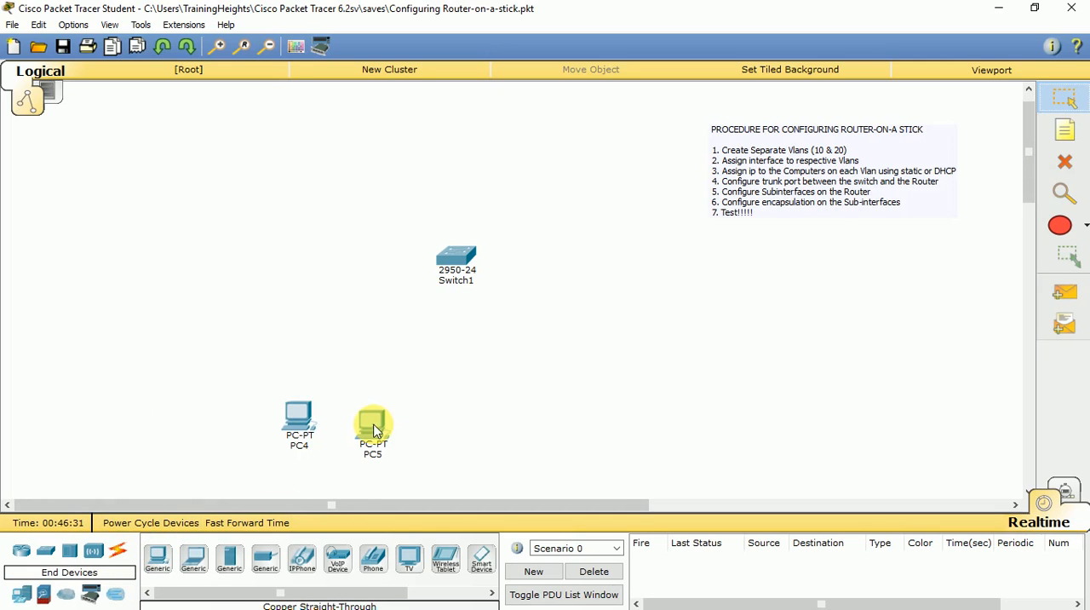
left_click_drag(159, 562, 569, 441)
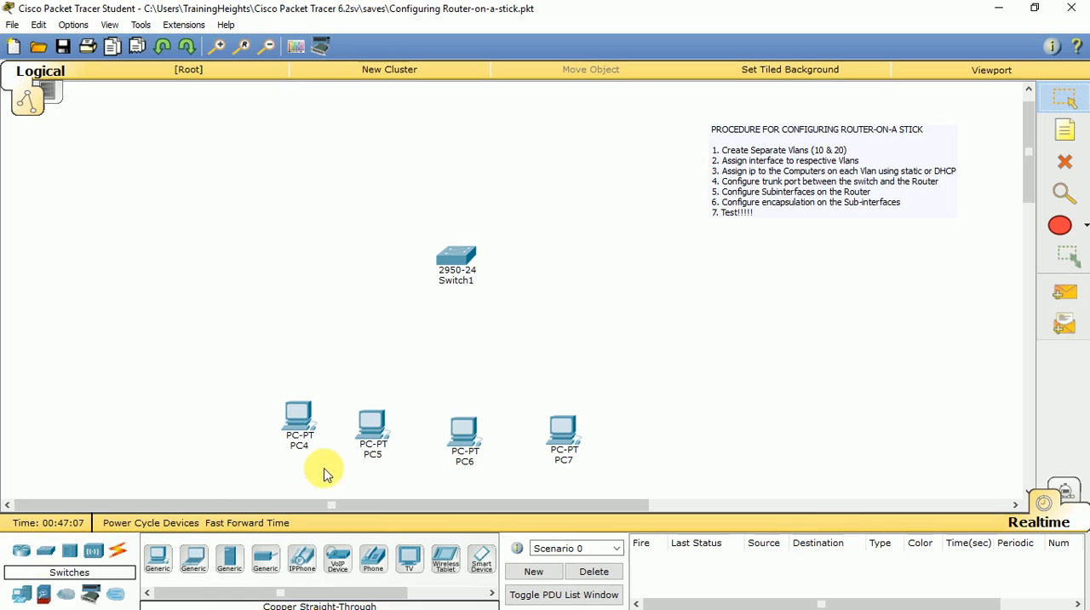
left_click_drag(55, 558, 528, 256)
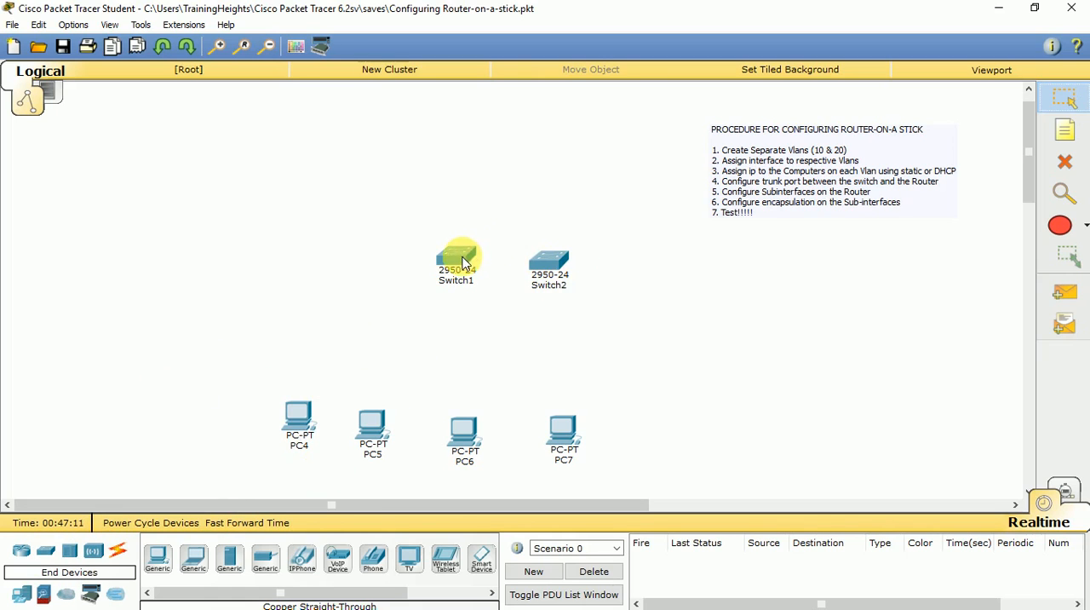
left_click_drag(452, 254, 390, 258)
left_click_drag(549, 260, 557, 266)
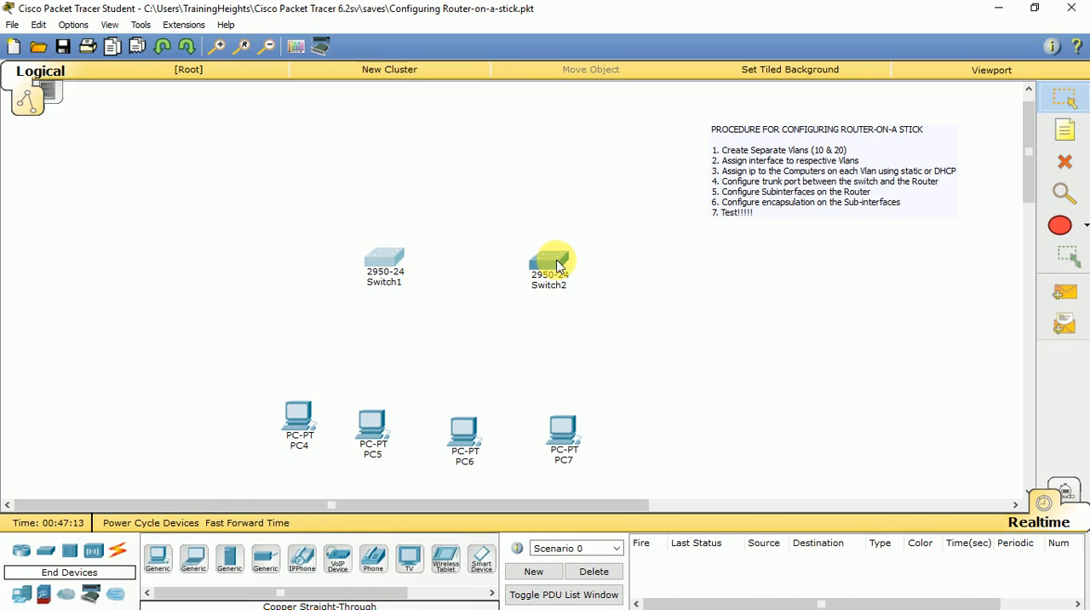
mouse_move(557, 266)
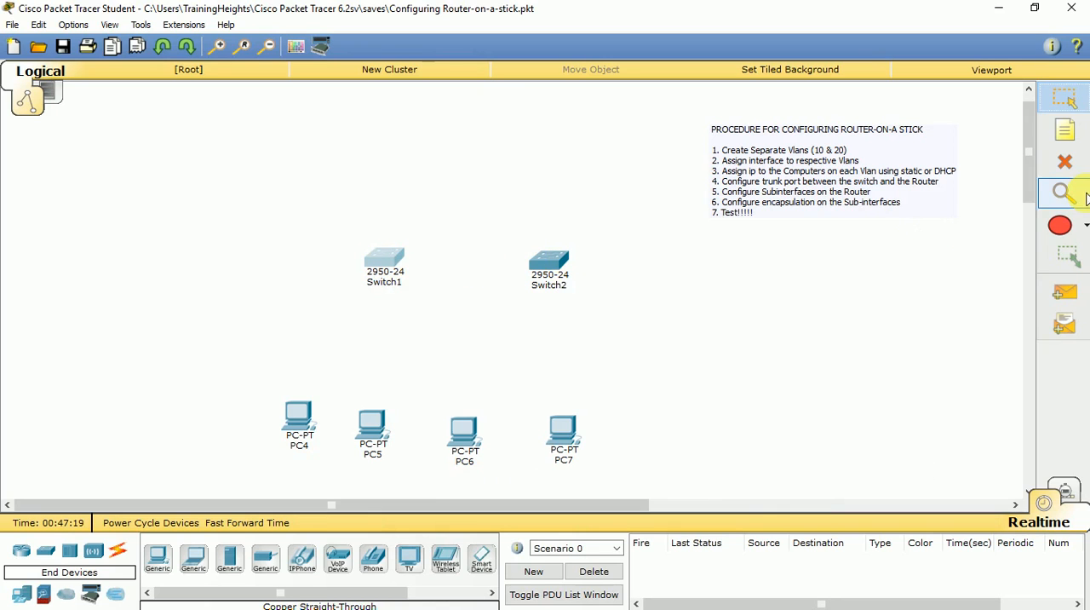
left_click(1065, 161)
left_click(539, 335)
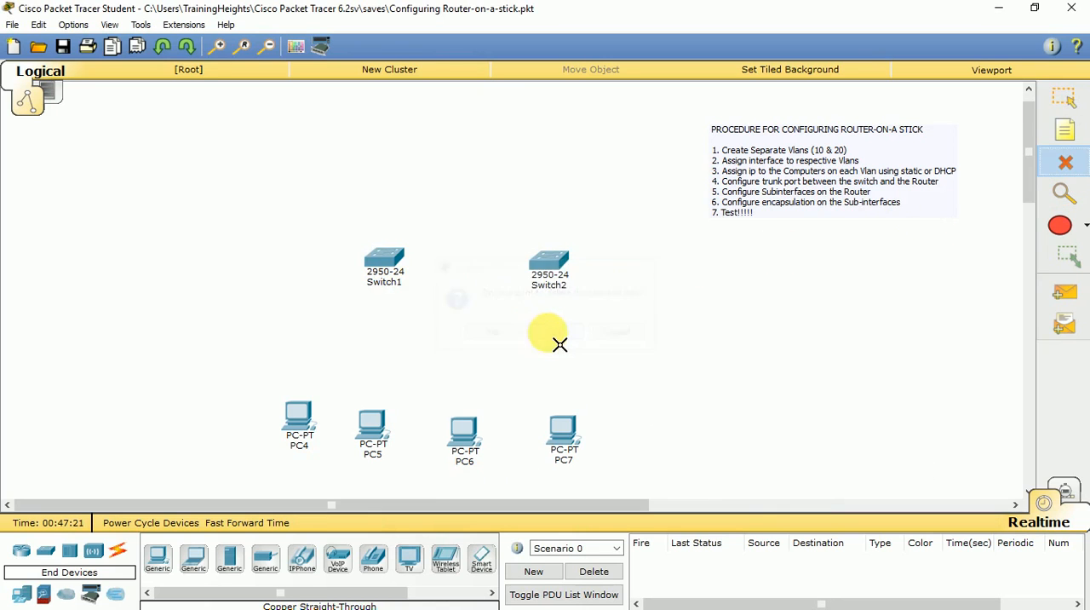
left_click(557, 271)
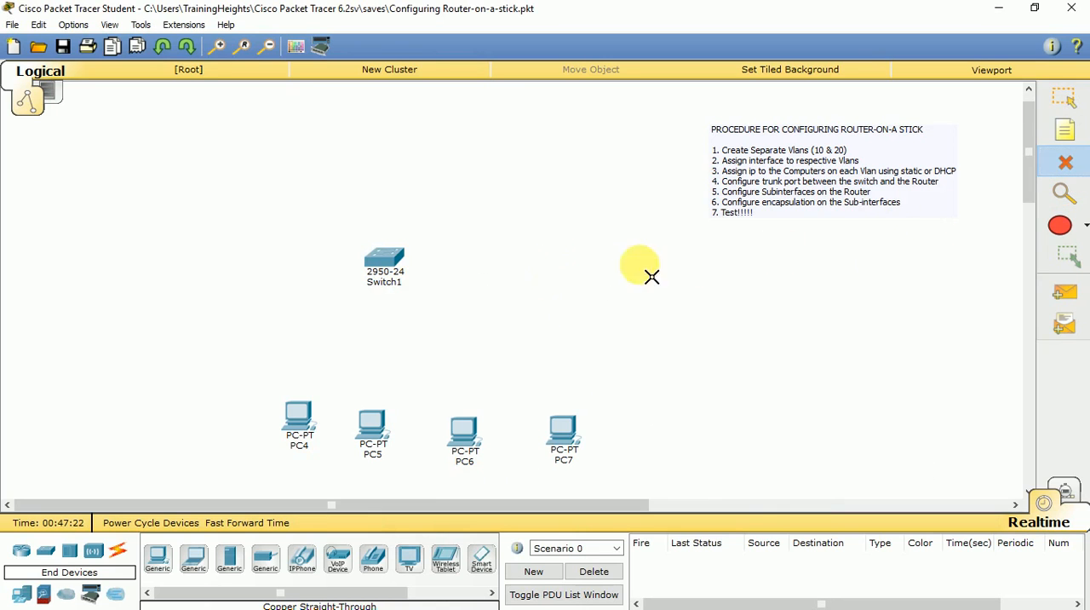
left_click(1062, 104)
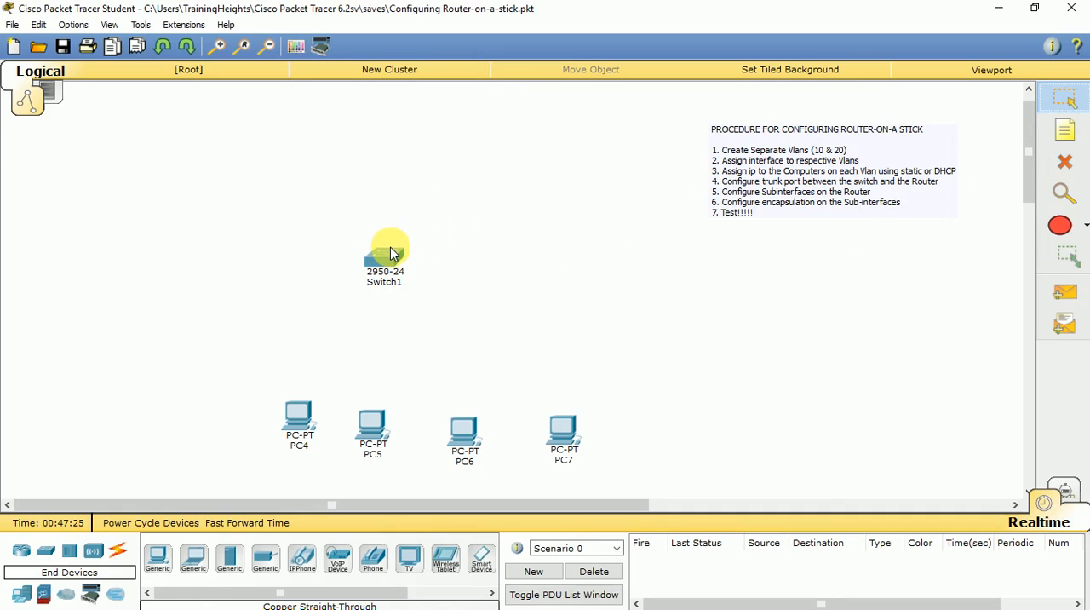
Center the switch above the row of PCs and place an 1841 router above it.
left_click_drag(379, 270, 434, 284)
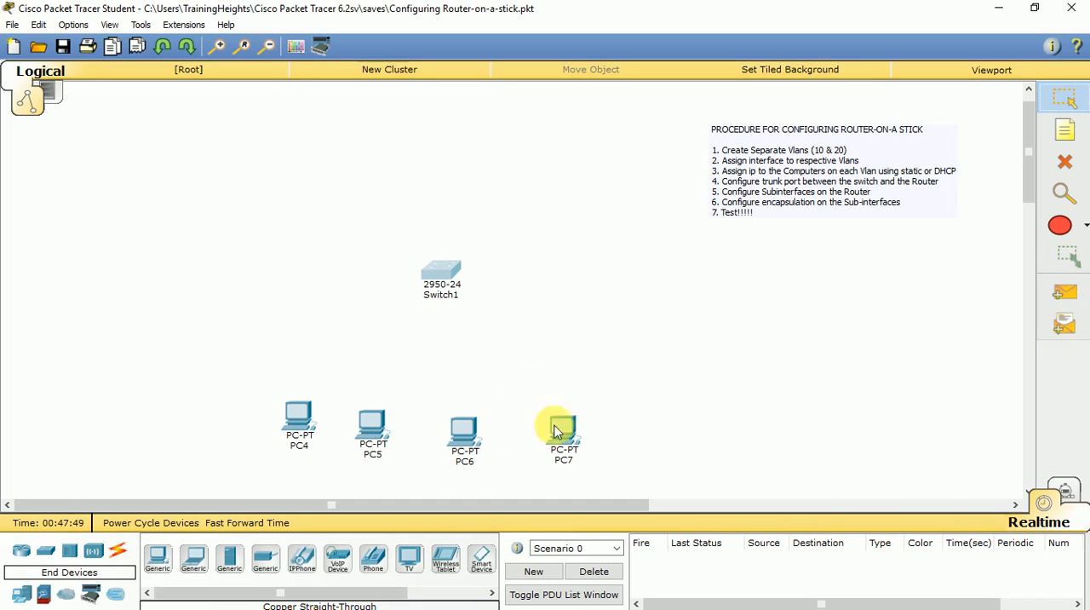
mouse_move(562, 455)
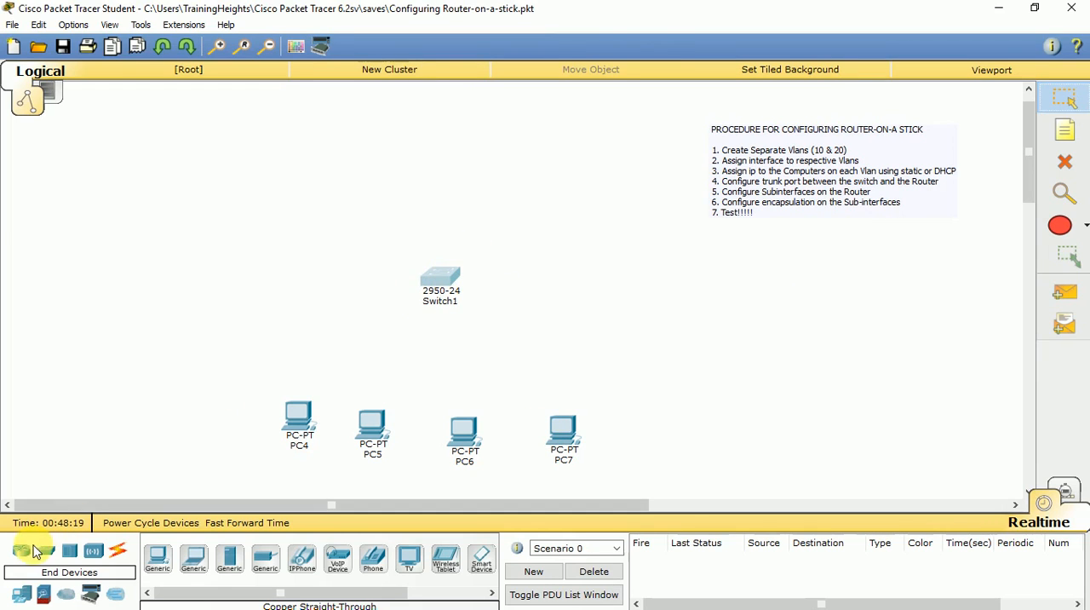
left_click_drag(30, 551, 446, 155)
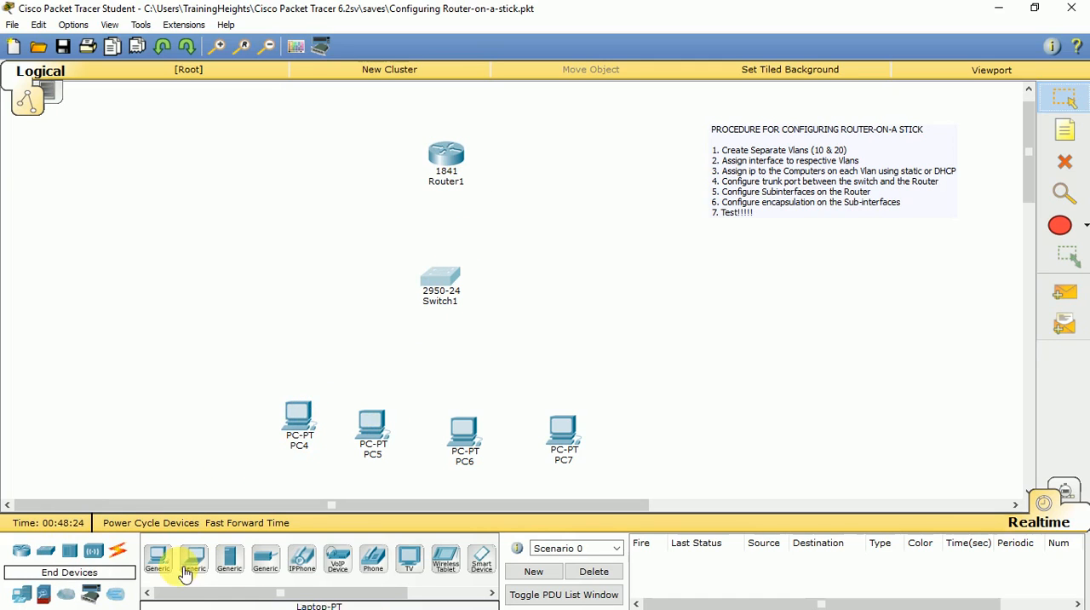
Connect PC4's FastEthernet0 to the switch's FastEthernet0/2 with a copper straight-through cable.
left_click(121, 551)
left_click(229, 558)
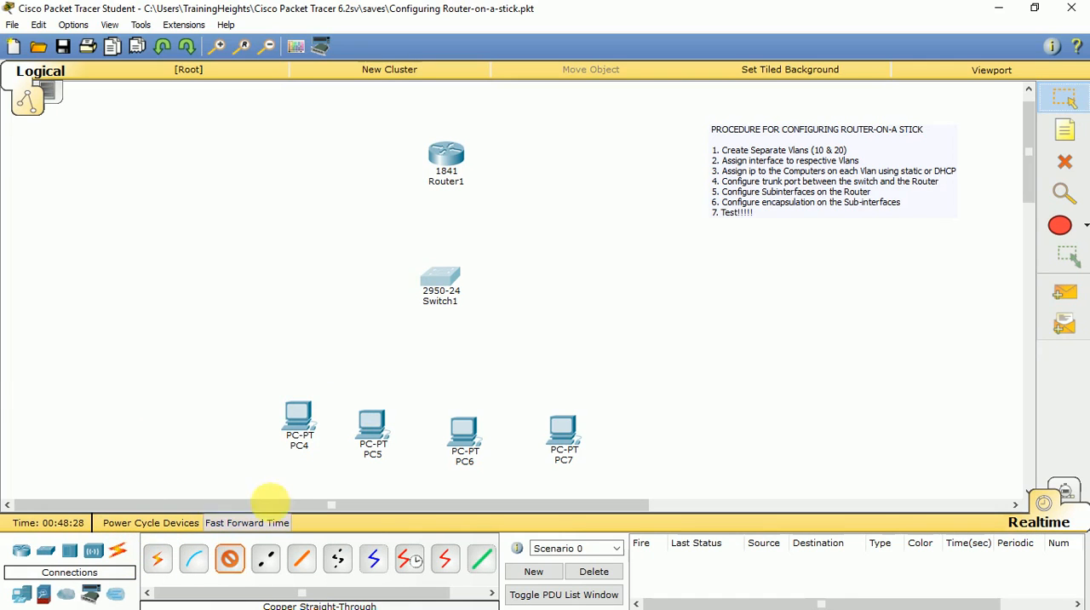
left_click(302, 428)
left_click(320, 444)
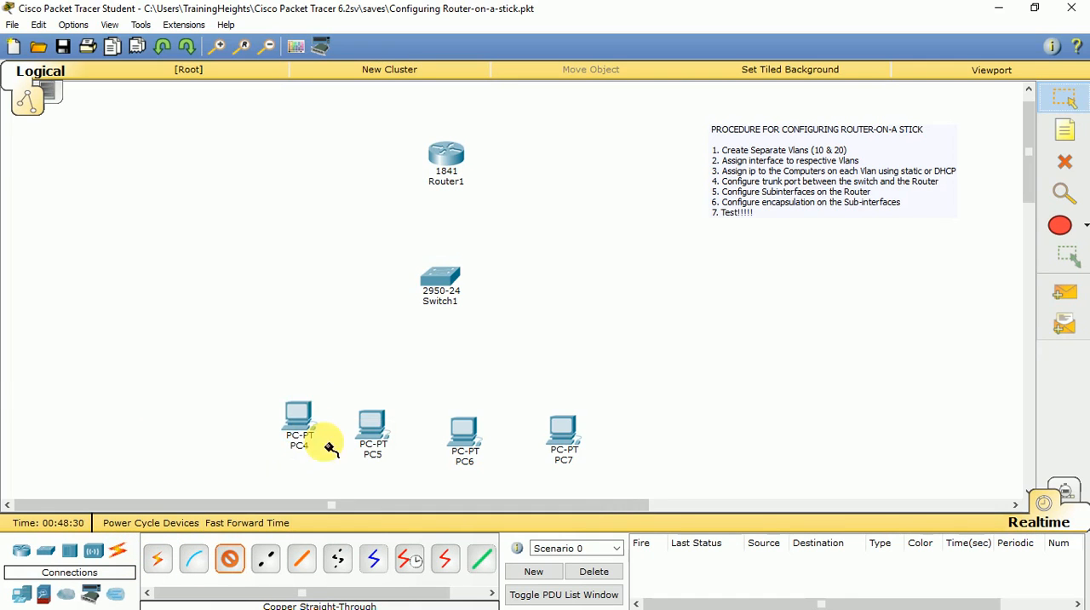
left_click(452, 292)
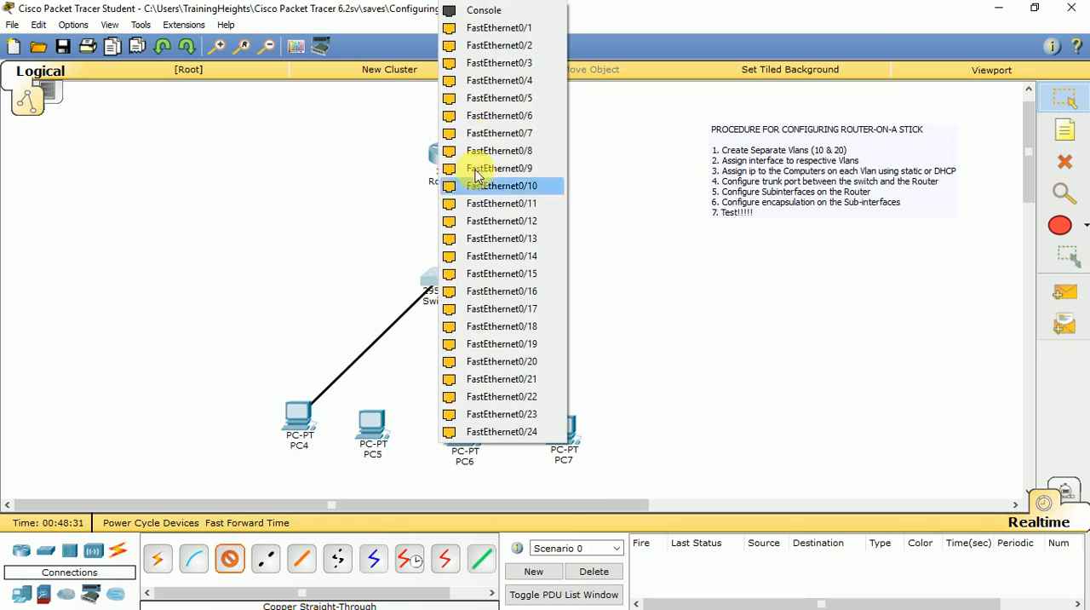
left_click(471, 53)
Connect PC5's FastEthernet0 to the switch's FastEthernet0/3 with a copper straight-through cable.
left_click(222, 559)
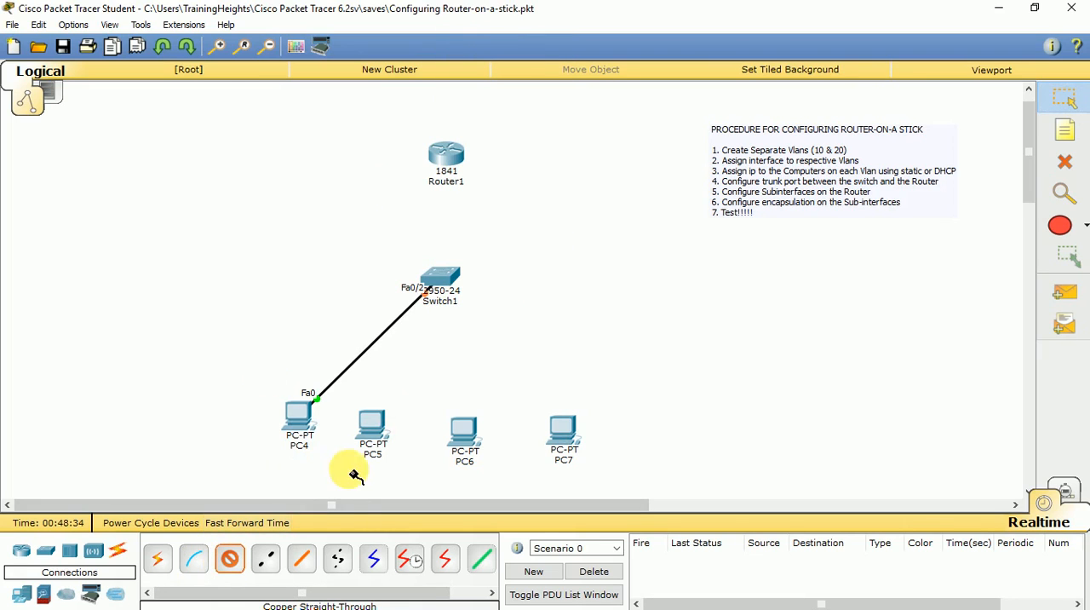
left_click(372, 431)
left_click(400, 456)
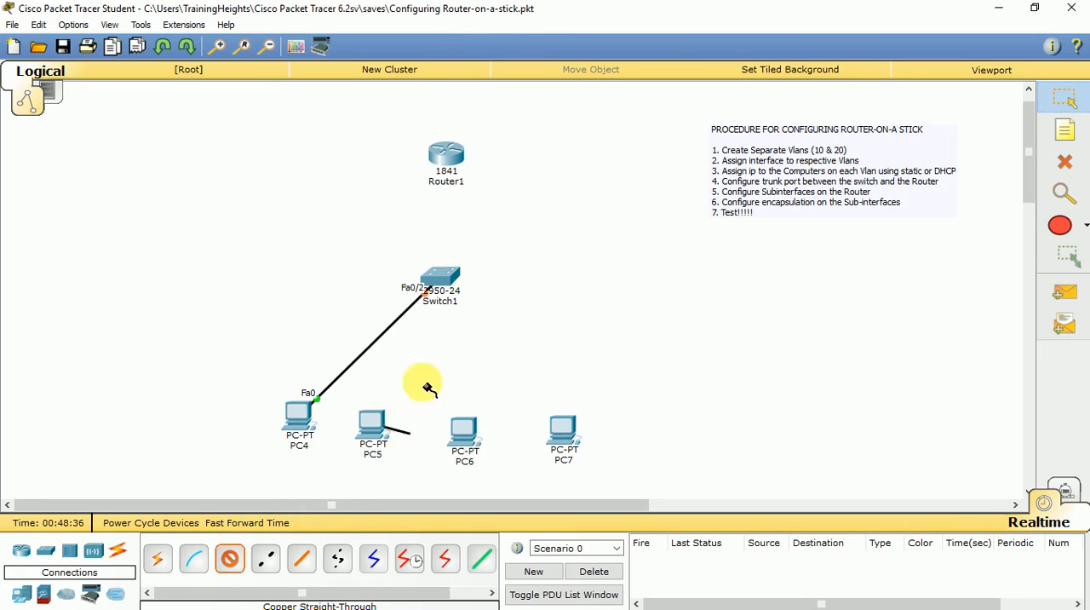
left_click(438, 285)
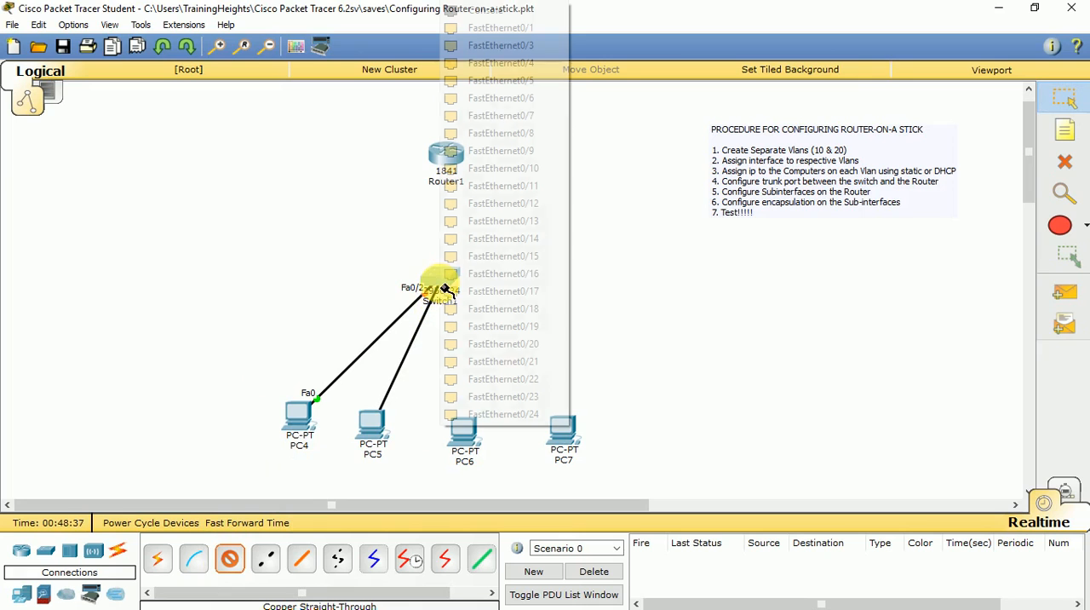
left_click(482, 48)
Connect PC6's FastEthernet0 to the switch's FastEthernet0/4 with a copper straight-through cable.
left_click(228, 562)
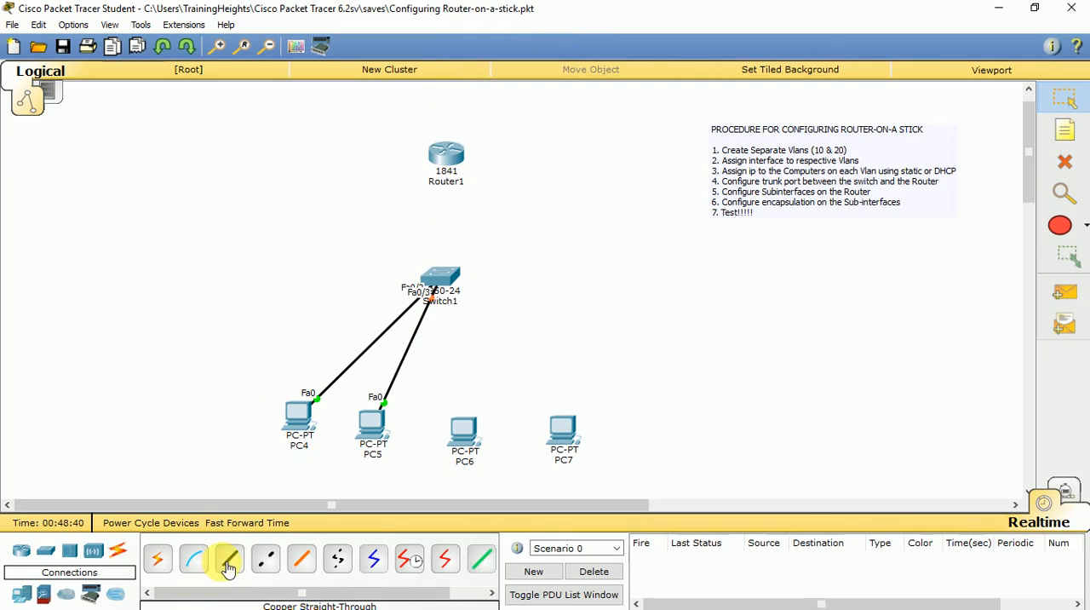
left_click(475, 434)
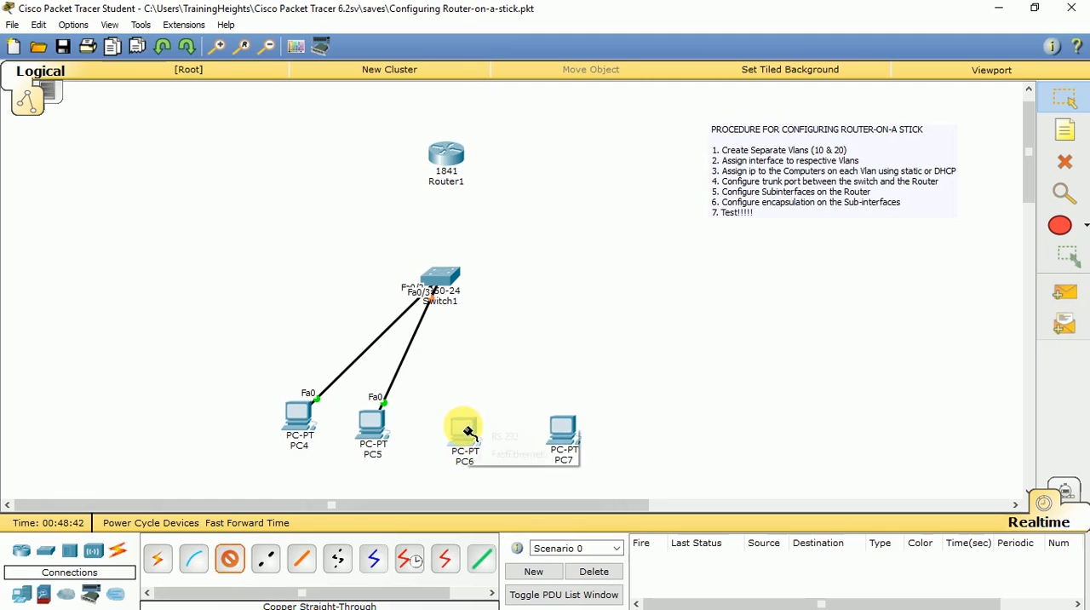
left_click(498, 454)
left_click(447, 281)
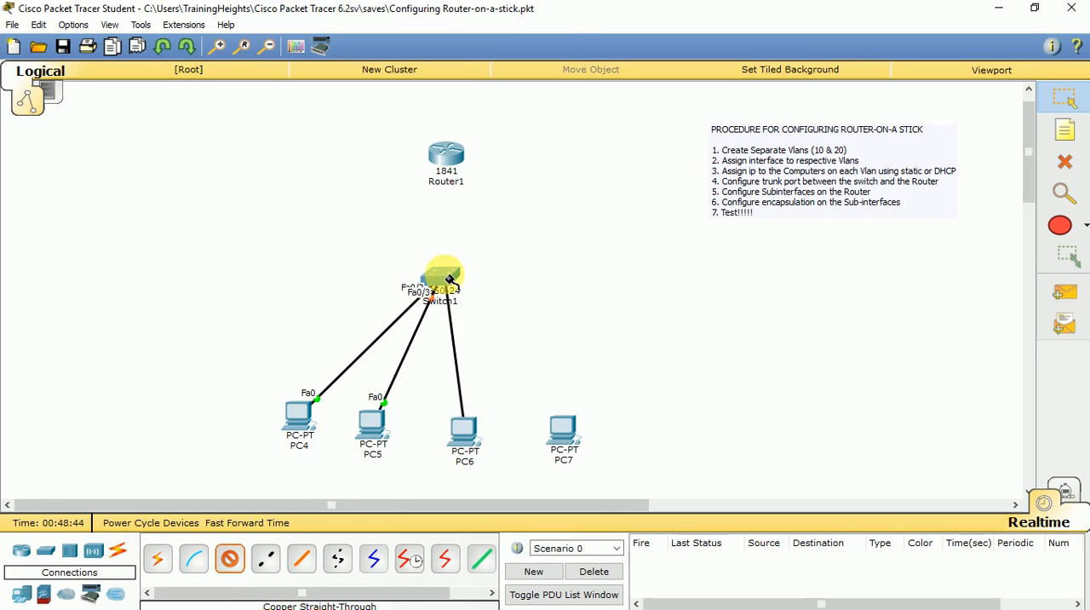
left_click(497, 55)
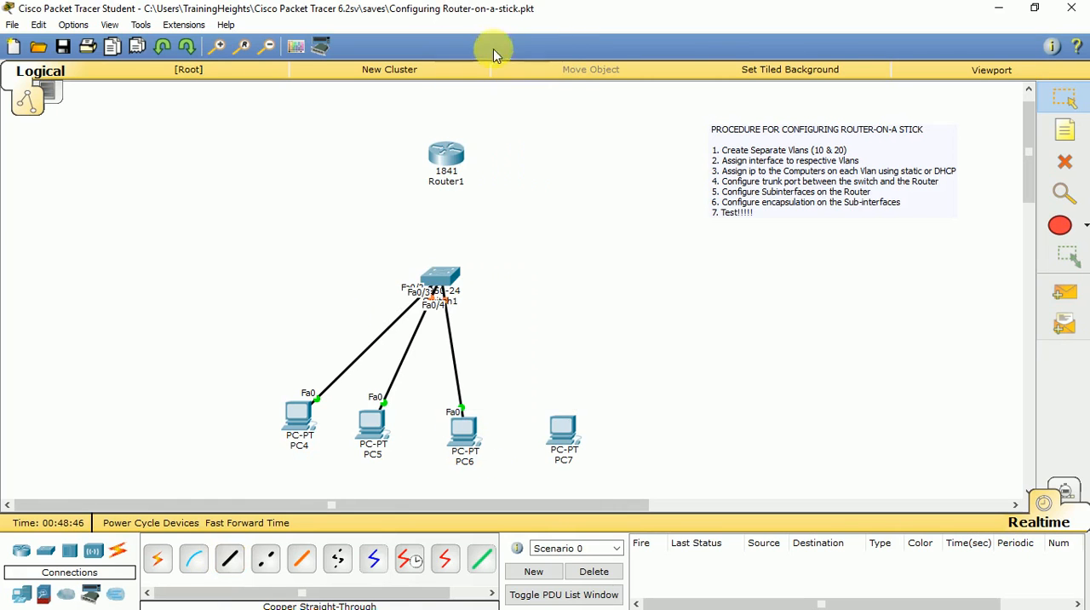
Connect PC7's FastEthernet0 to the switch's FastEthernet0/5 with a copper straight-through cable.
left_click(564, 438)
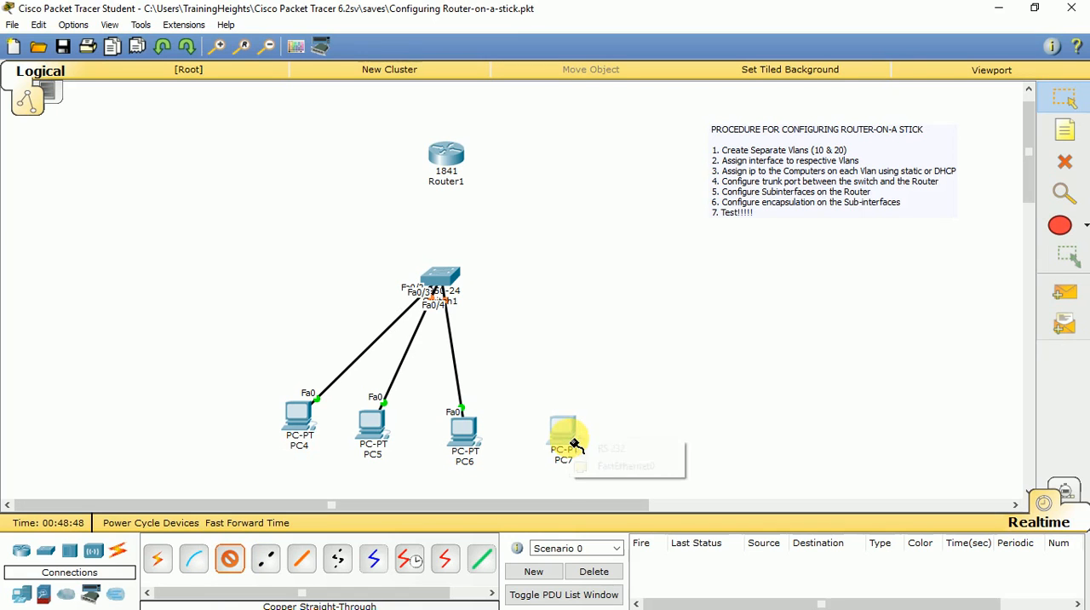
left_click(585, 461)
left_click(458, 315)
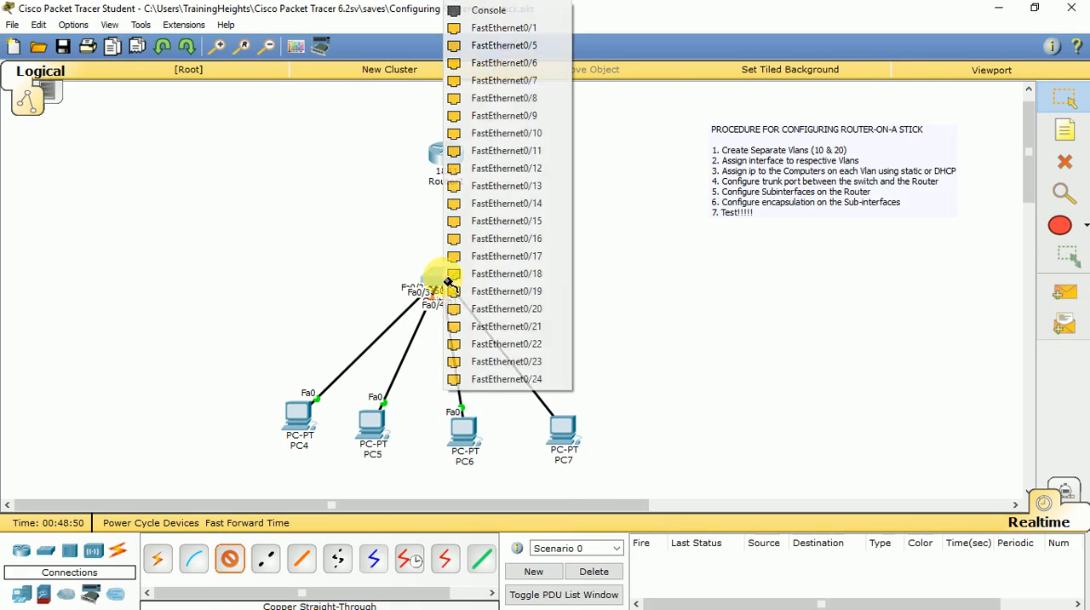
left_click(480, 45)
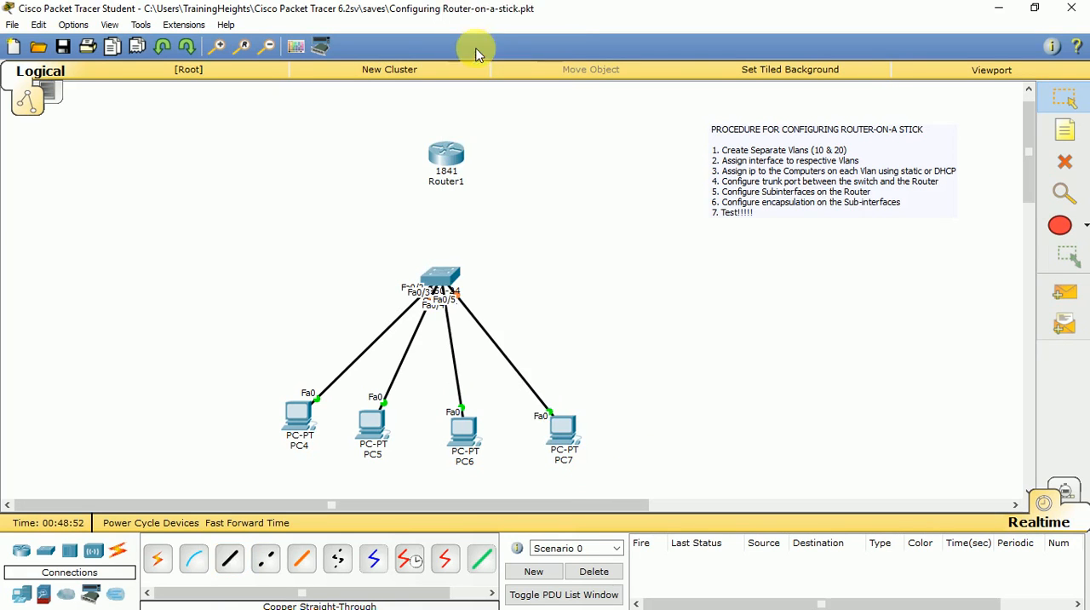
Connect the switch's FastEthernet0/1 to the router's FastEthernet0/0 with a copper straight-through cable and align the router above the switch.
left_click(229, 560)
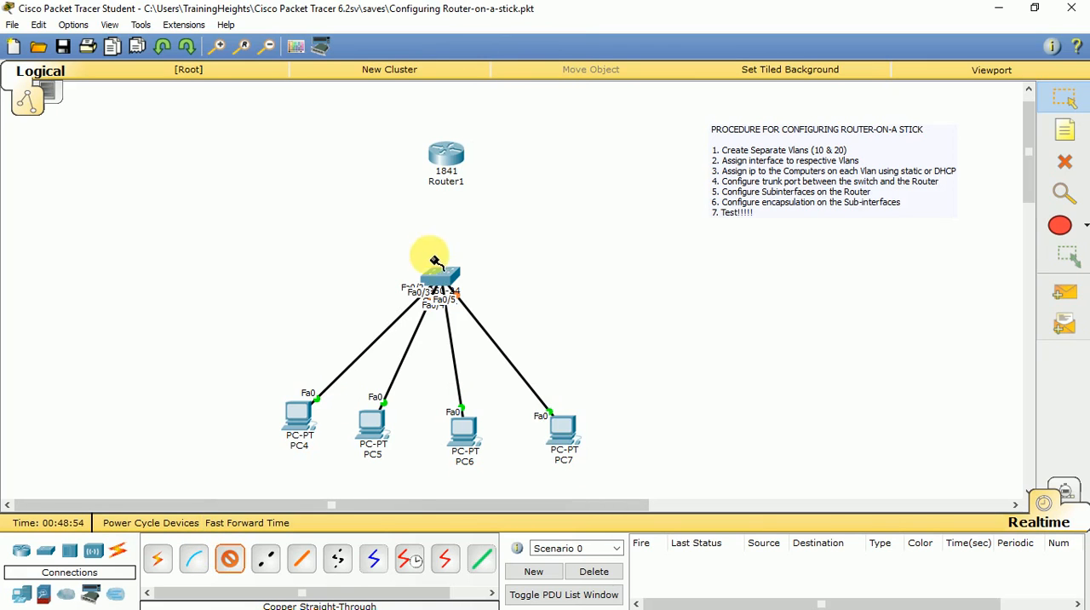
left_click(436, 274)
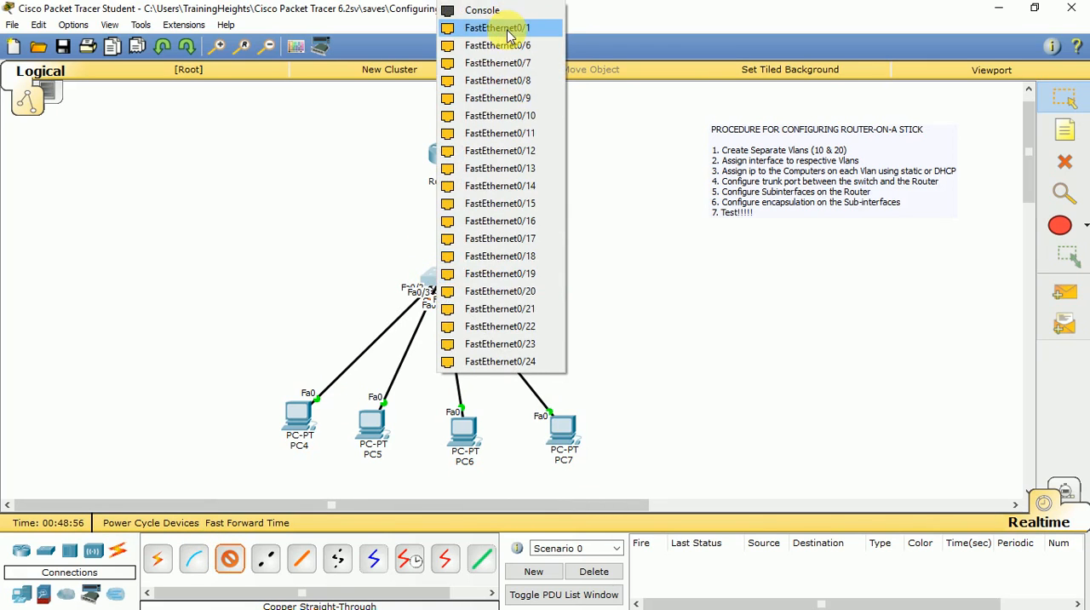
left_click(504, 28)
left_click(448, 159)
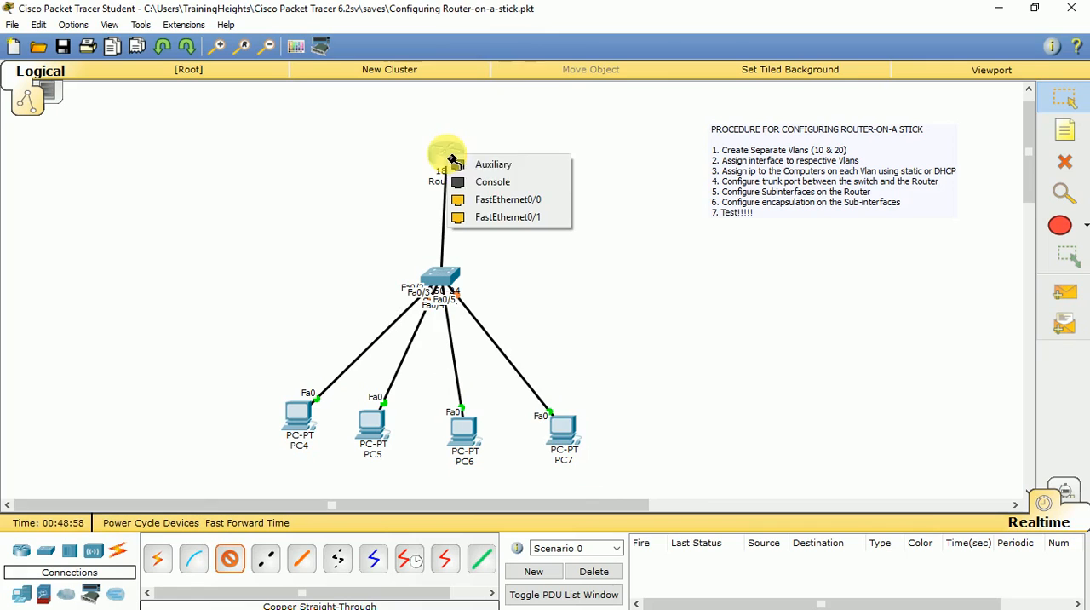
left_click(454, 198)
left_click_drag(445, 158, 438, 159)
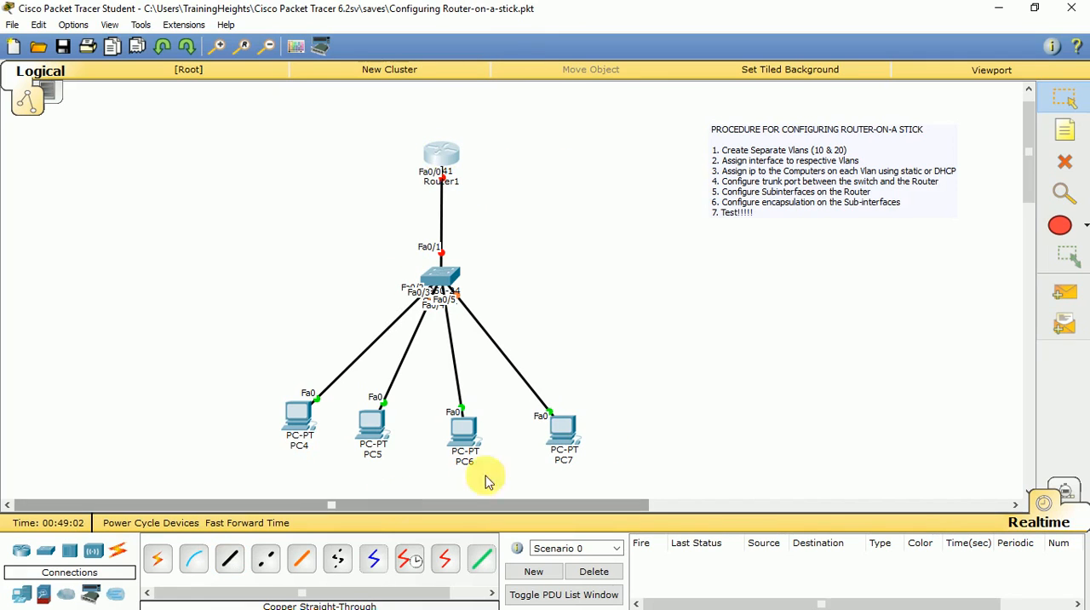
Draw a red filled ellipse with a black outline around PC4 and PC5.
left_click(1066, 237)
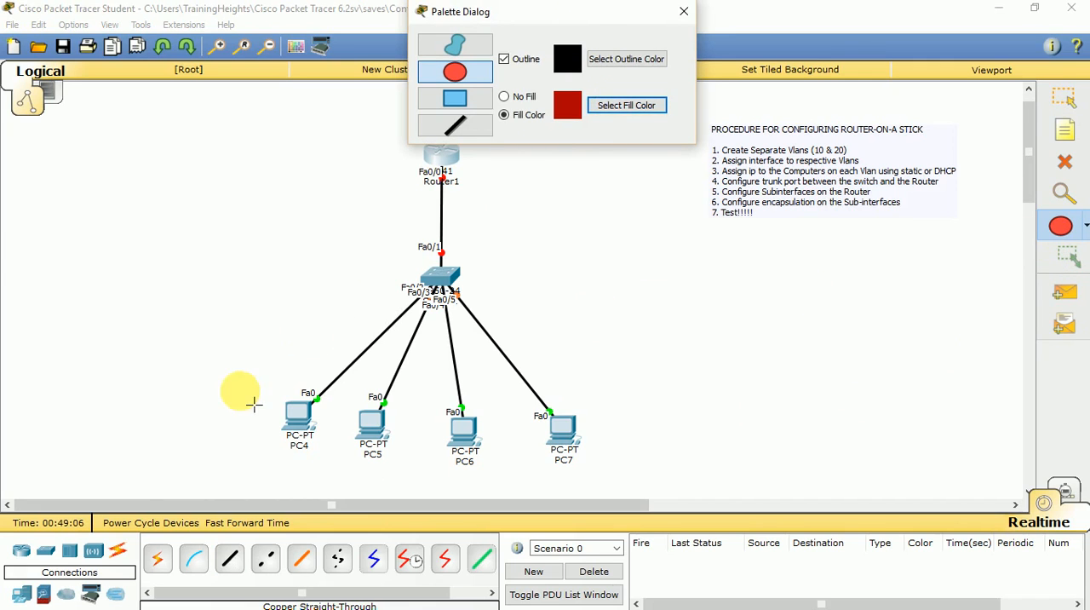
mouse_move(243, 377)
left_mouse_down()
mouse_move(392, 434)
mouse_move(451, 489)
left_mouse_up()
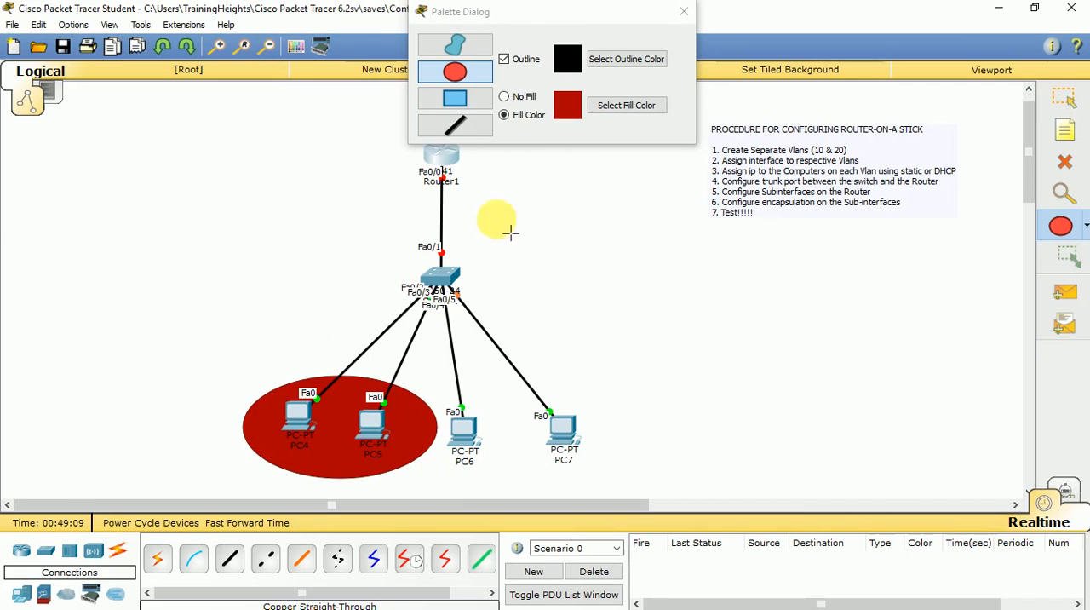
Draw a cyan filled ellipse with a black outline around PC6 and PC7, shift it to enclose both PCs, and close the drawing palette.
left_click(617, 105)
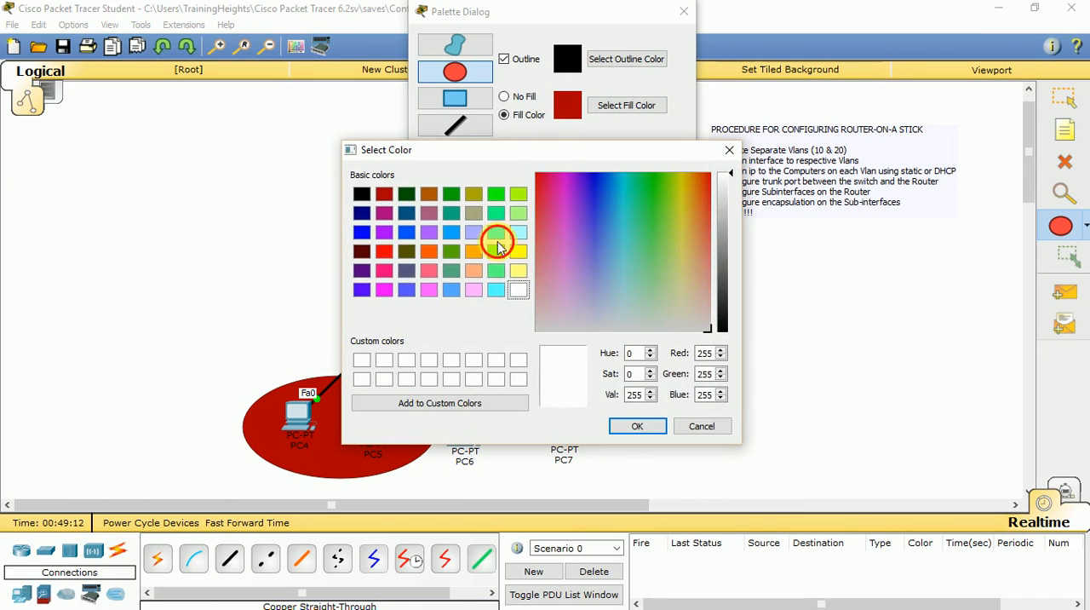
left_click(496, 235)
left_click(637, 426)
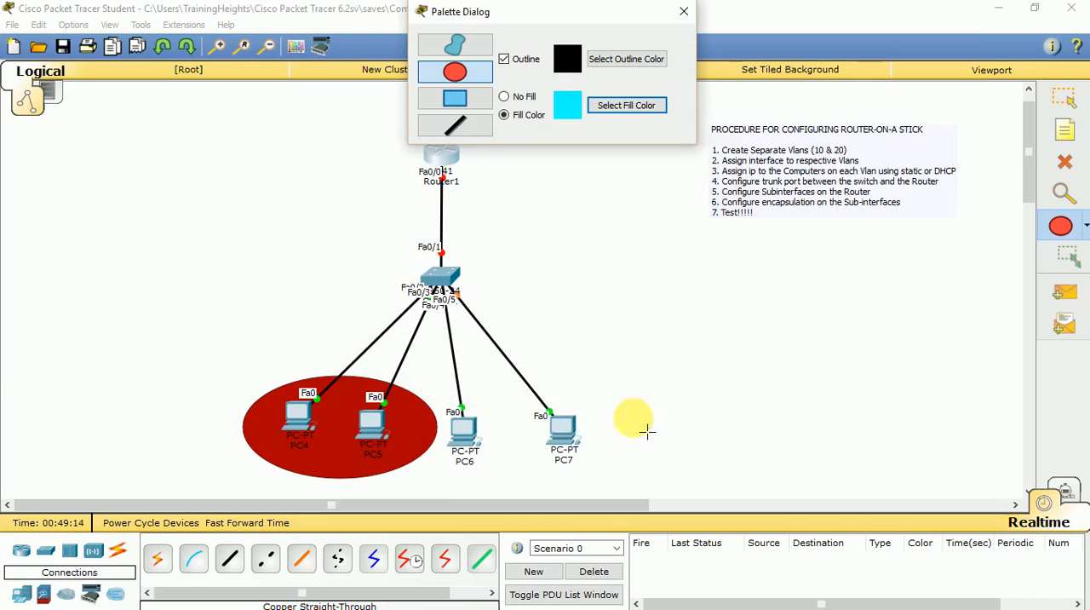
left_click_drag(454, 413, 637, 494)
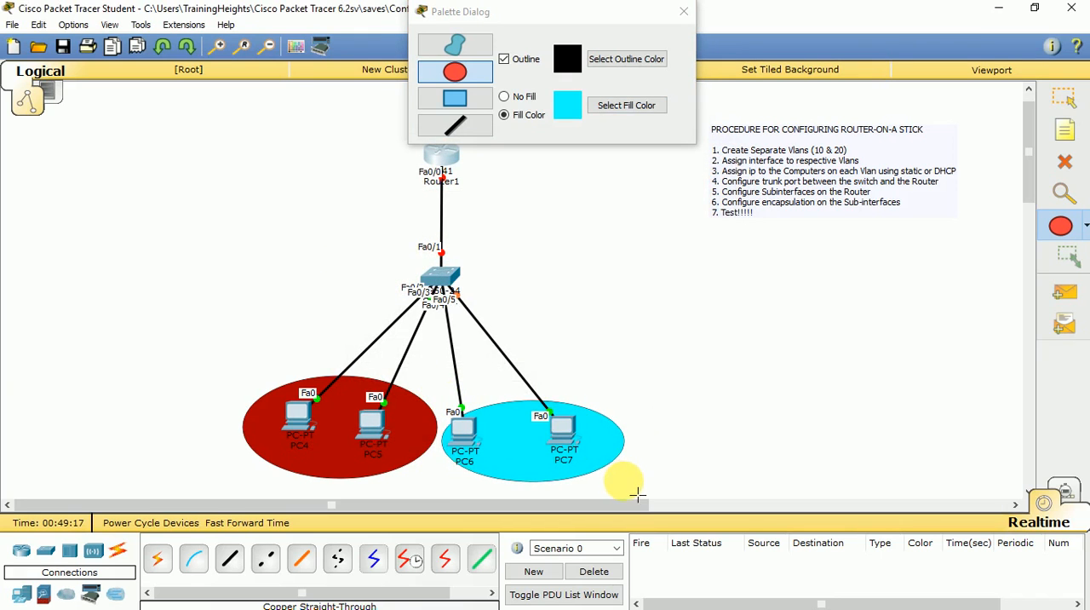
left_click(1063, 99)
left_click_drag(594, 428, 573, 428)
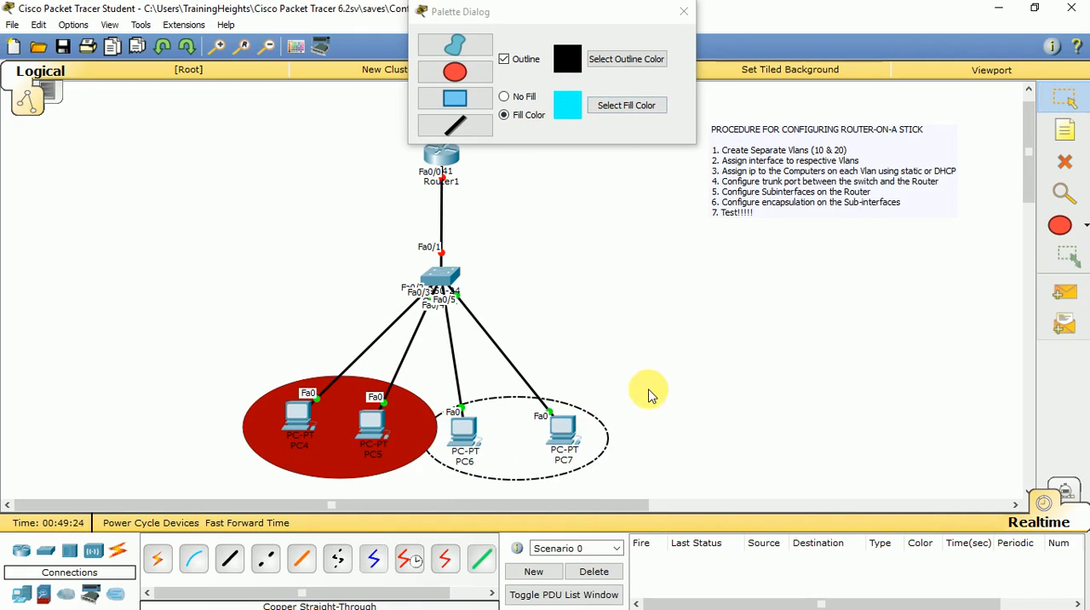
left_click(686, 9)
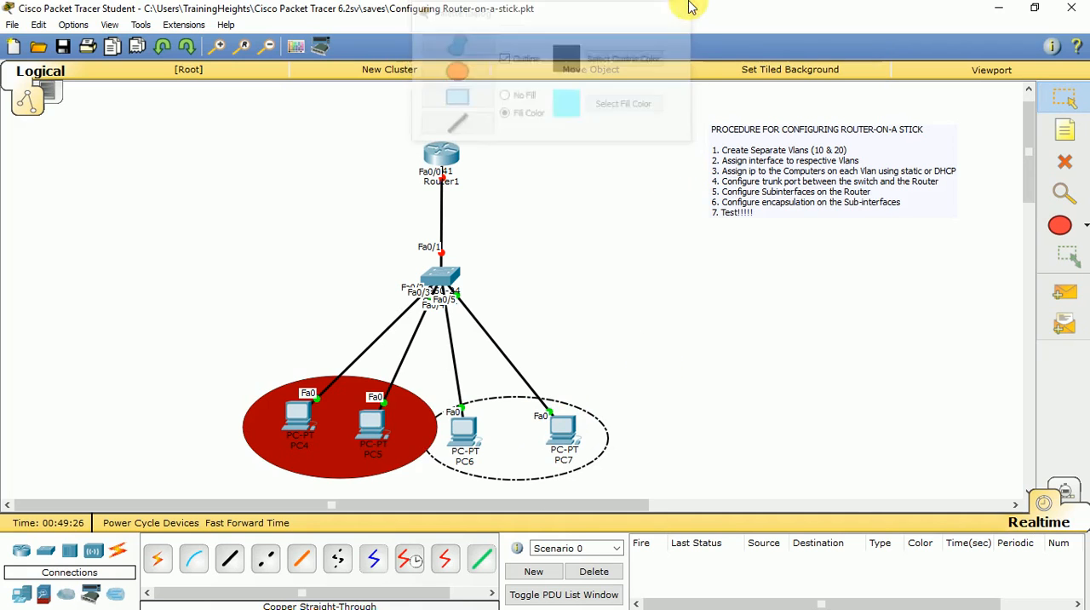
Add the text notes "vlan 10" in the red ellipse and "vlan 20" in the cyan ellipse.
left_click(1064, 131)
left_click(332, 458)
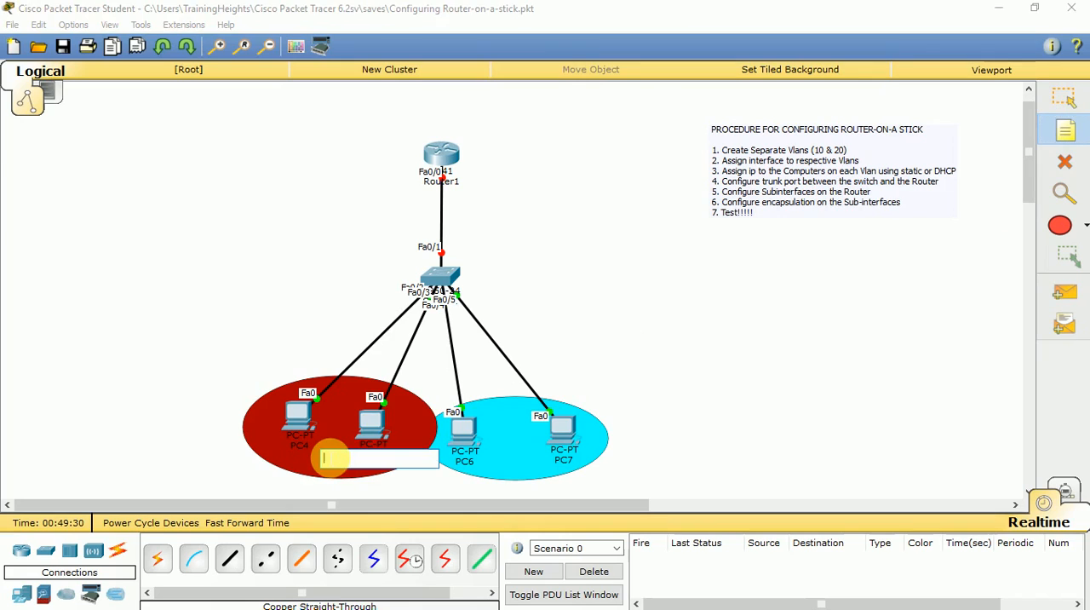
type("vlan 10")
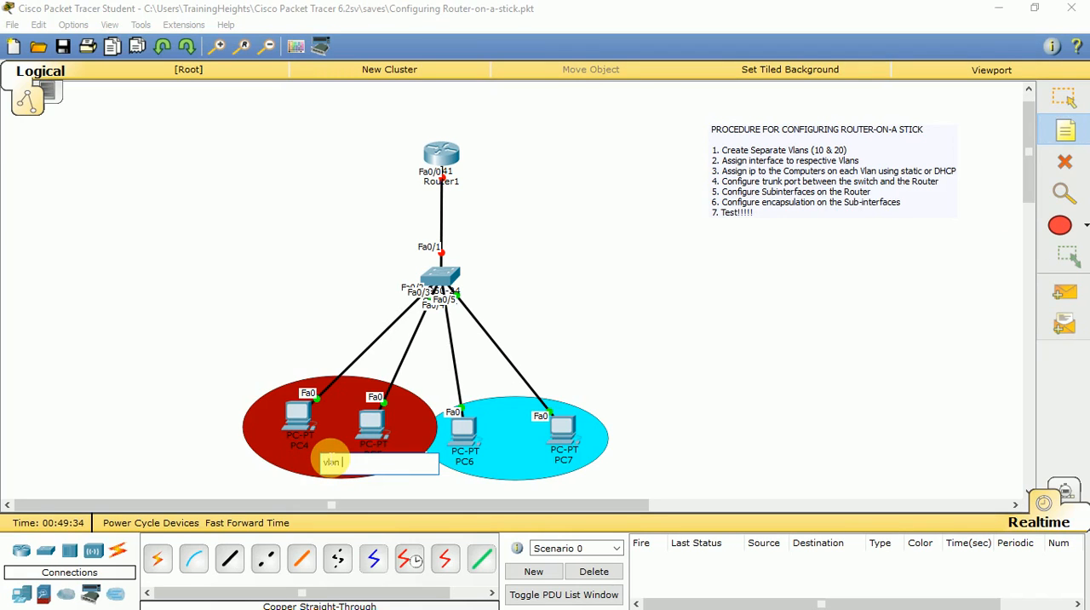
left_click(496, 468)
type("vlan")
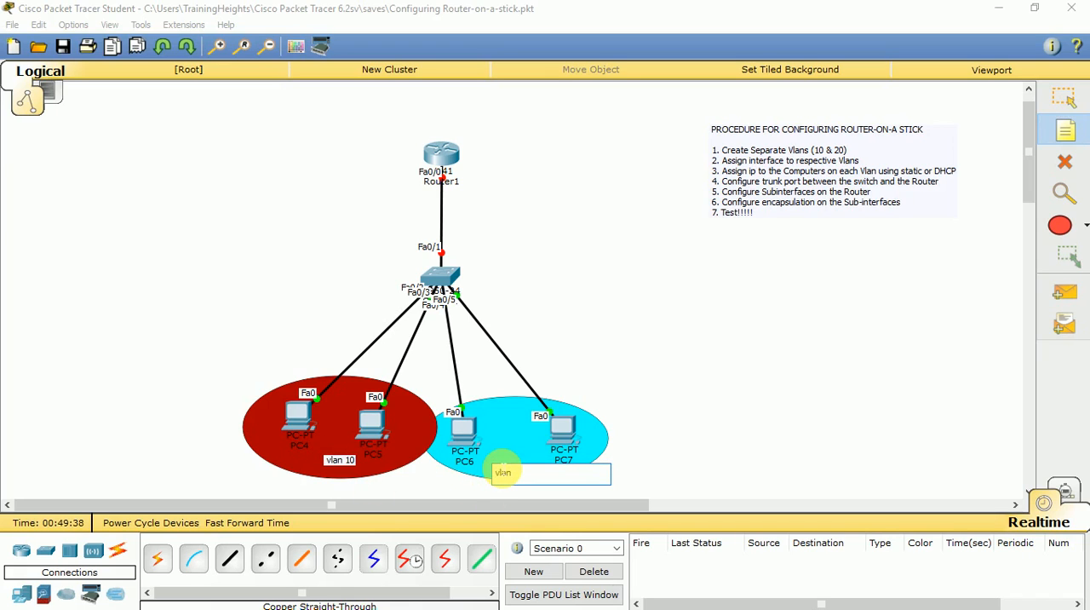
type(" 20")
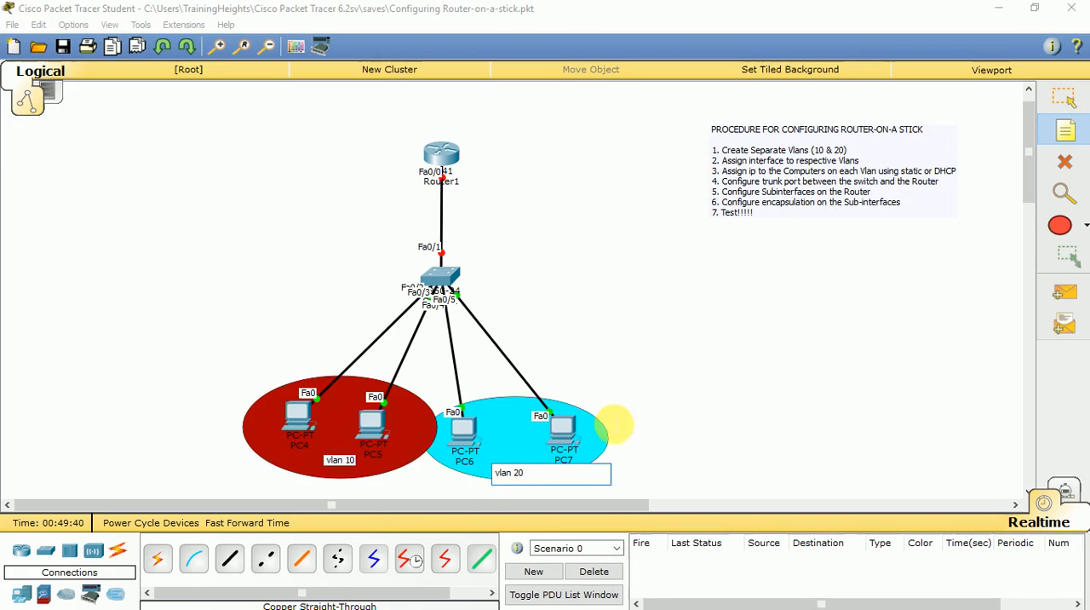
left_click(1066, 96)
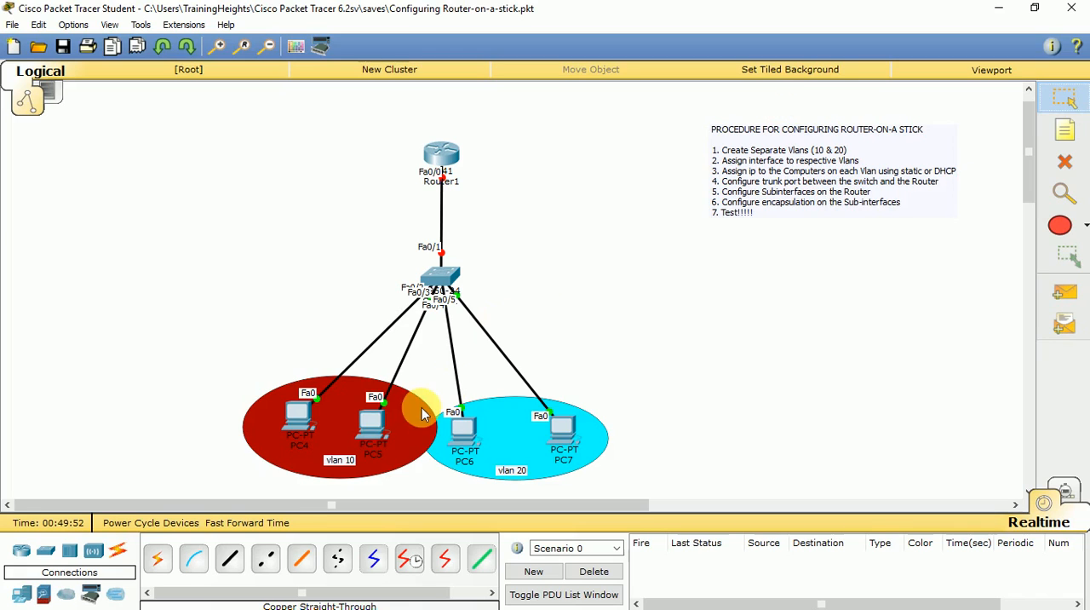
Add a note reading "192.168.10.0/25" beside the switch and move it slightly closer to the device.
left_click(1064, 129)
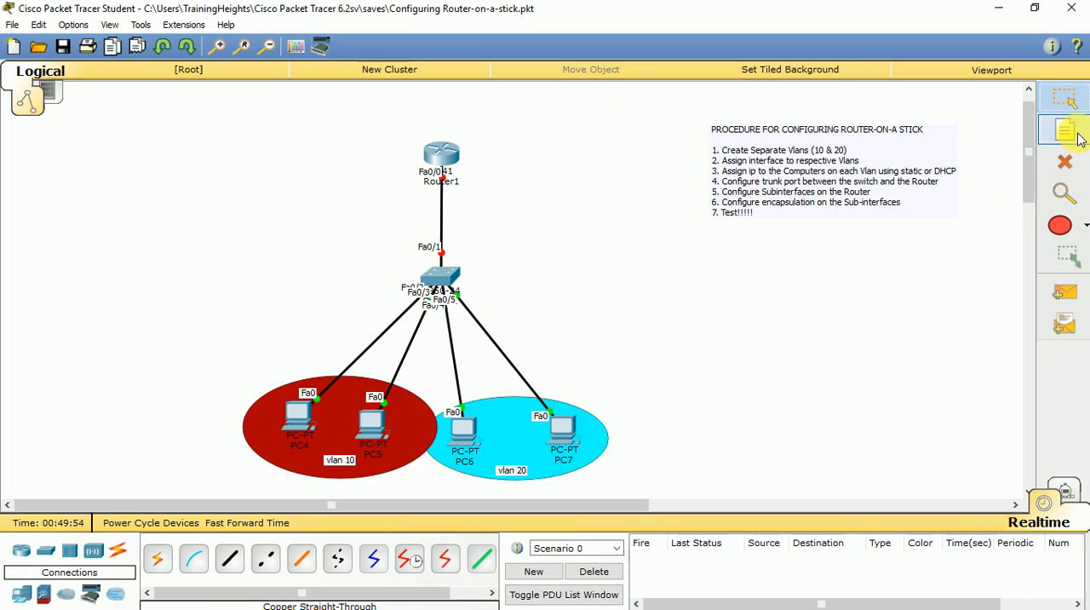
left_click(493, 278)
type("1")
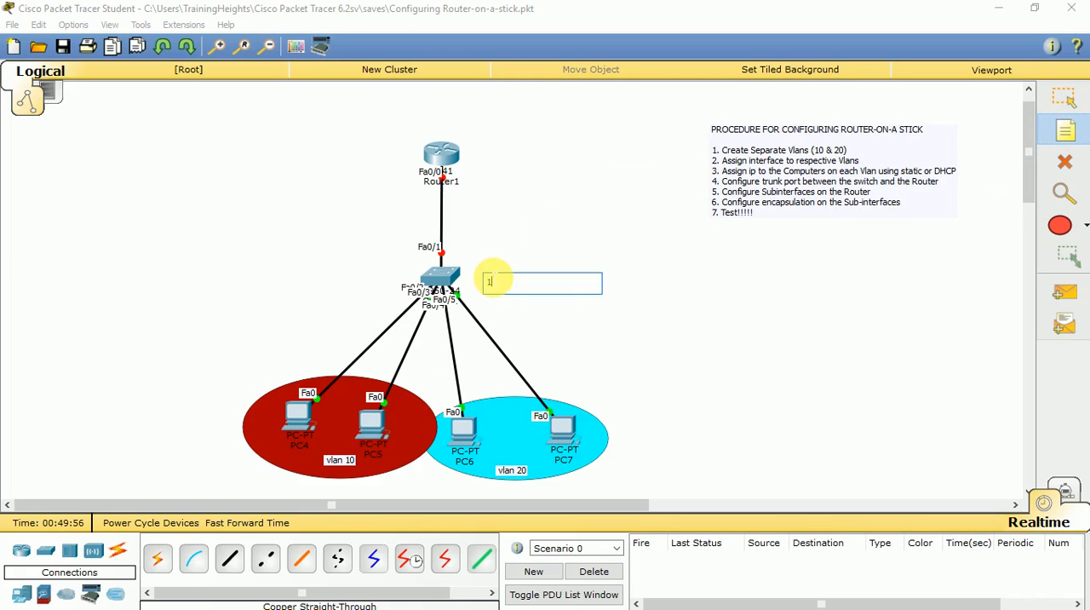
type("92.168.10.0/25")
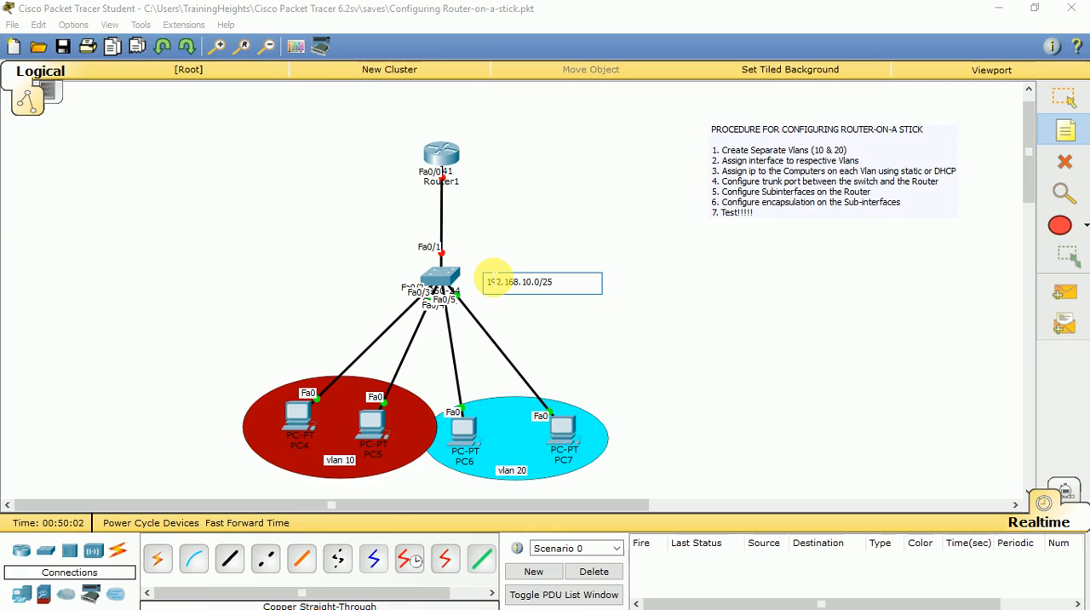
left_click(1063, 100)
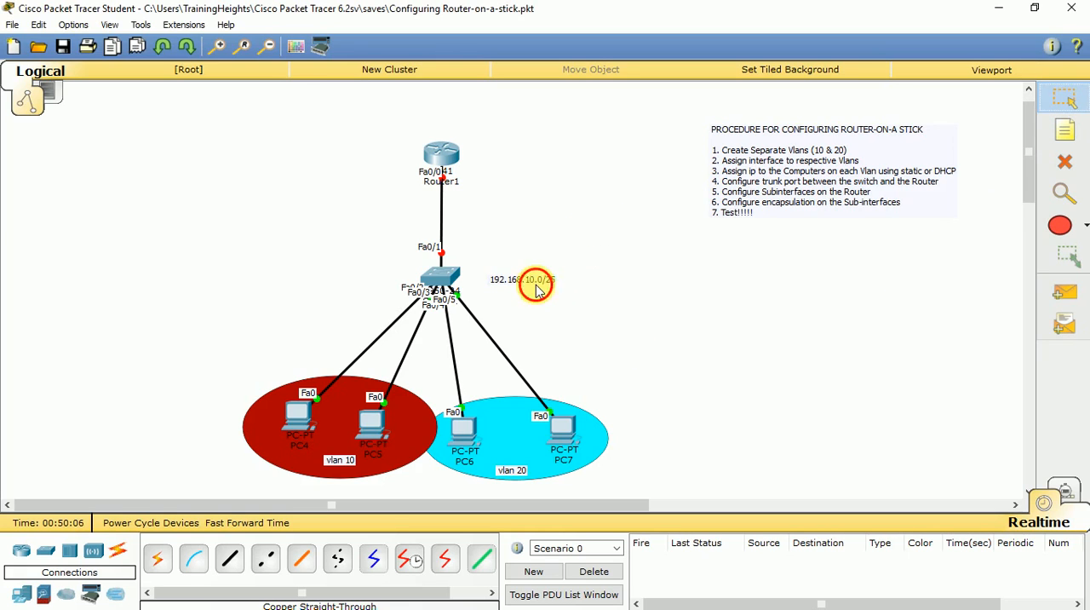
left_click_drag(537, 289, 517, 288)
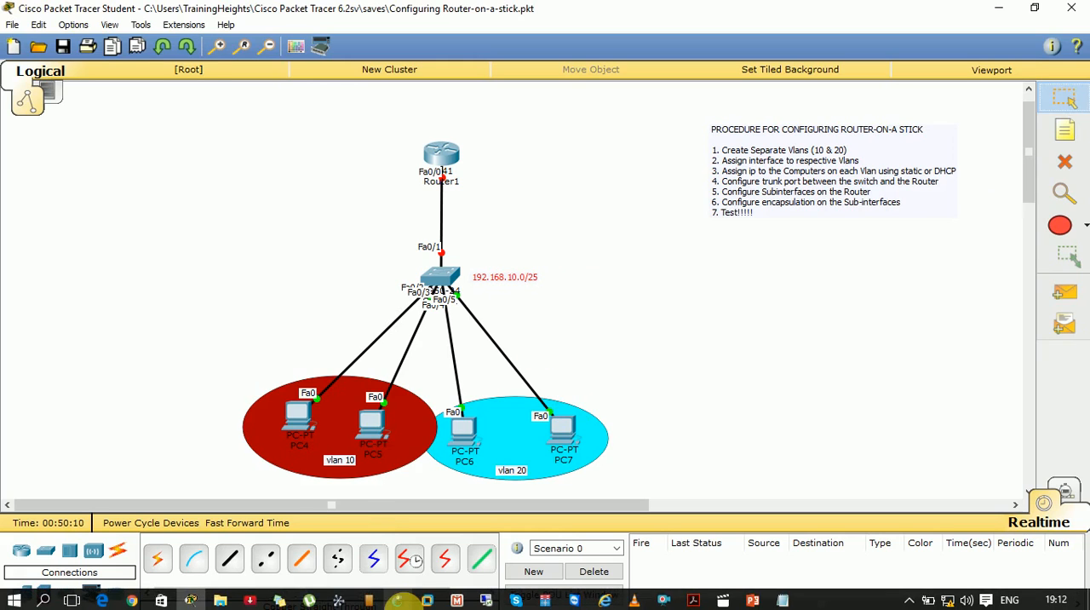
left_click(232, 559)
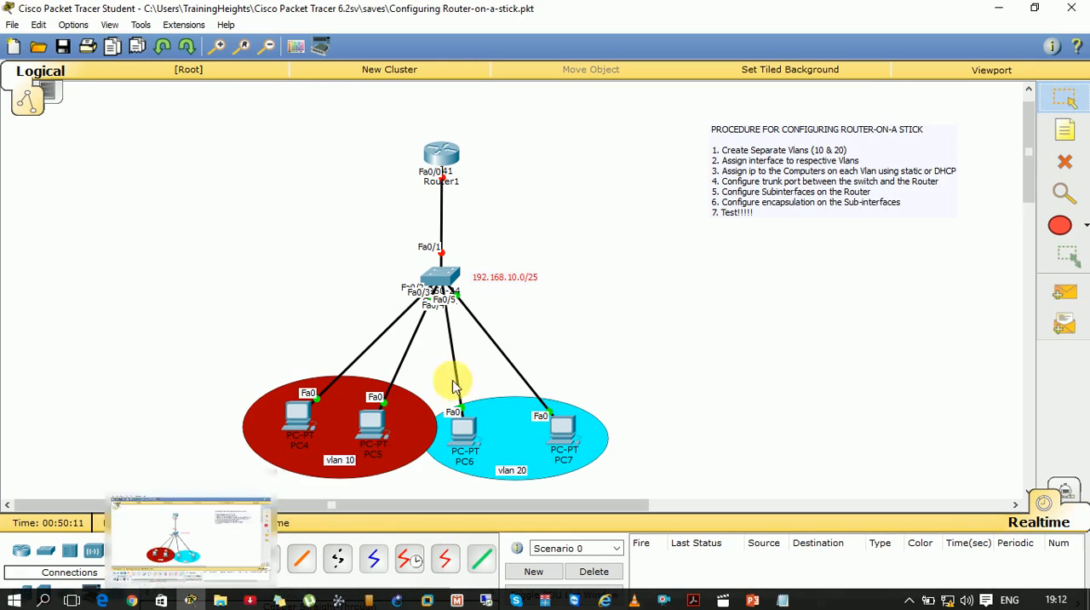
Open the switch's command line in a maximized window and enter global configuration mode with en and conf t.
left_click(441, 286)
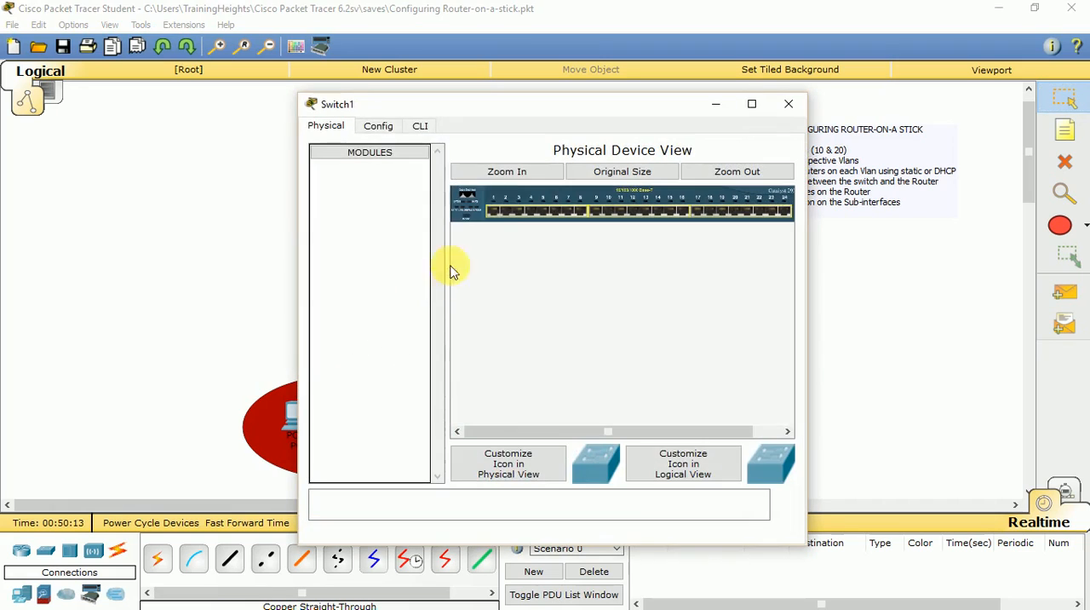
left_click(418, 126)
left_click(751, 104)
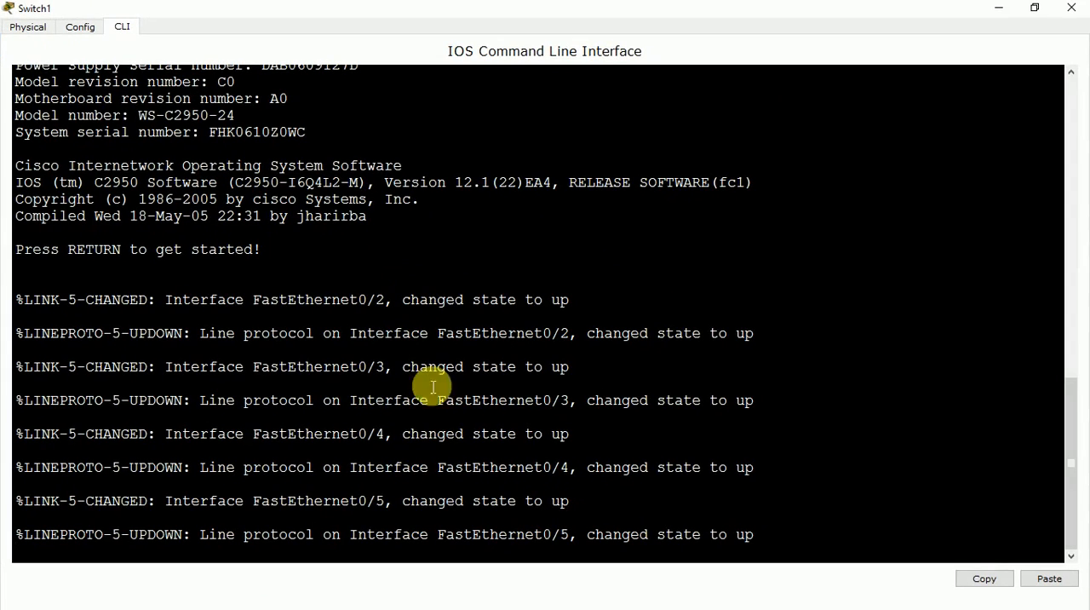
key("Return")
key("Return")
key("Return")
key("Return")
key("Return")
key("Return")
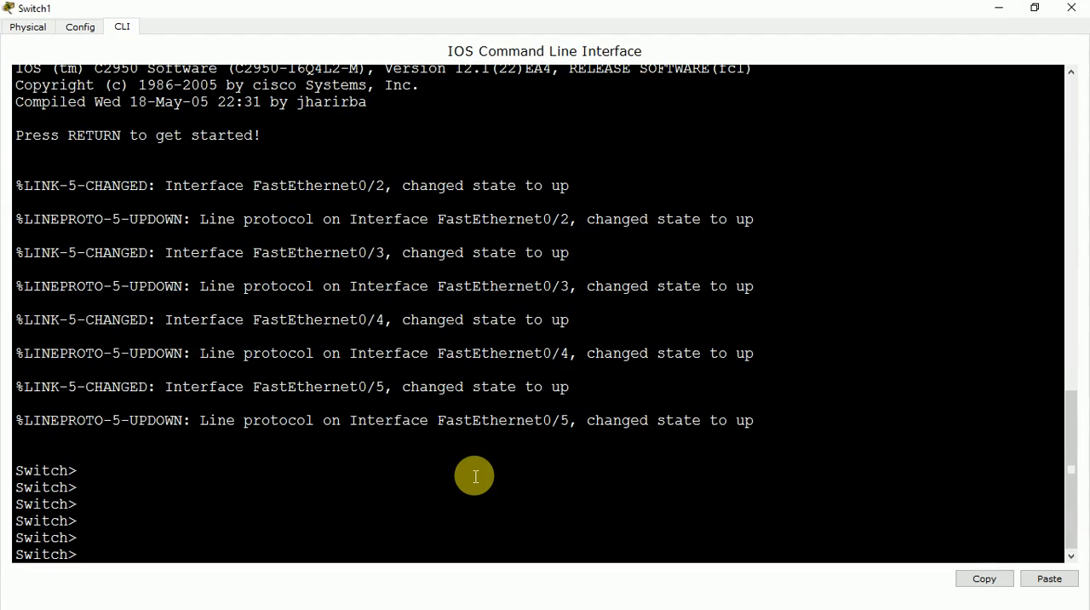
type("nen")
key("Return")
type("conf t")
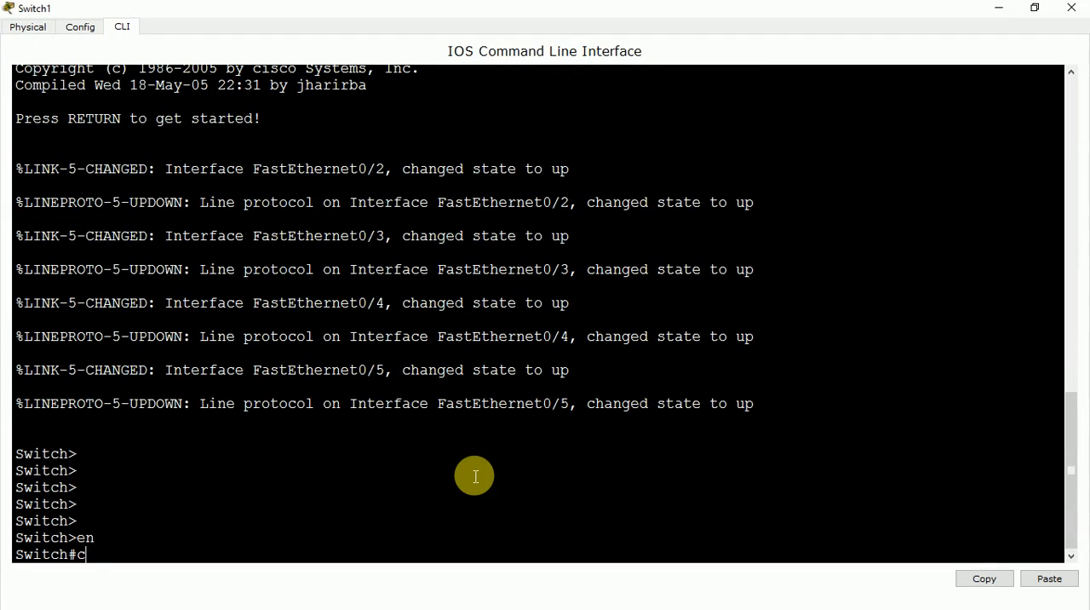
key("Return")
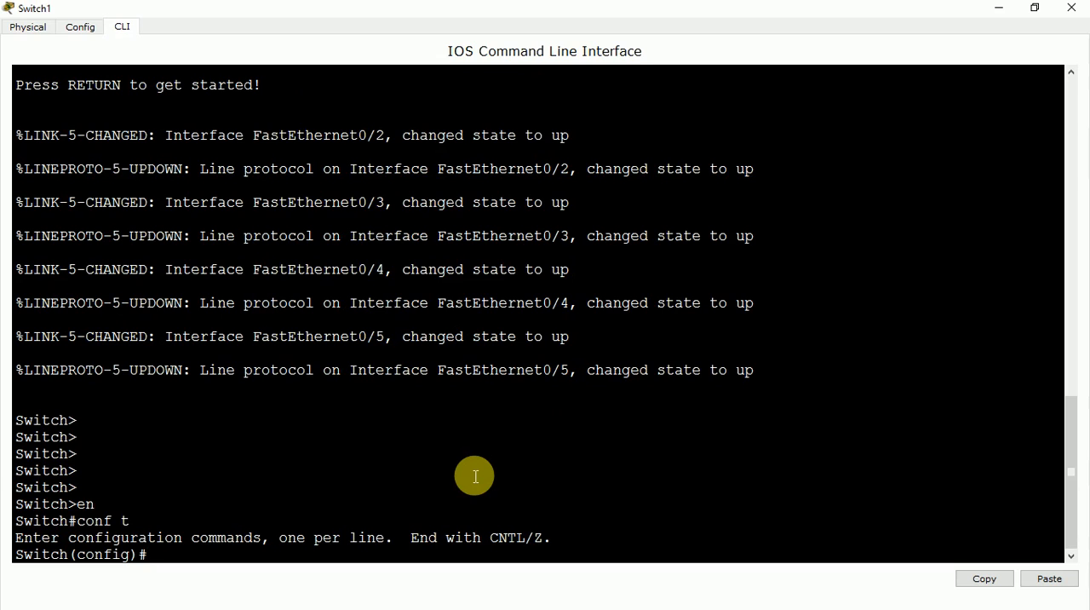
Set the switch interface range fa0/2-3 to access mode with switchport mode access.
type("int range")
type("fa0/2")
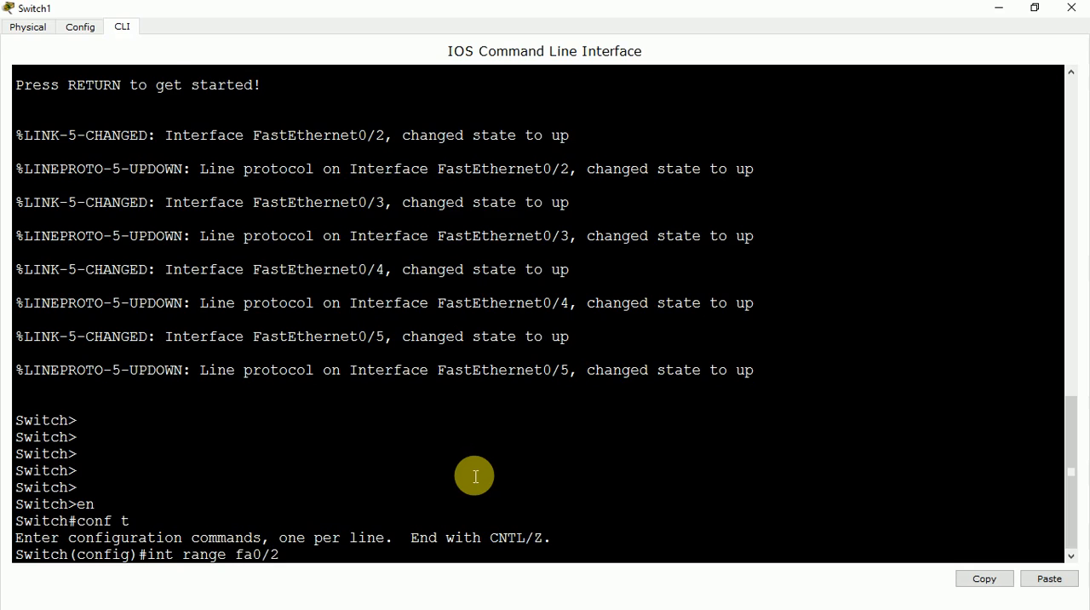
type("-3")
key("Return")
type("switch")
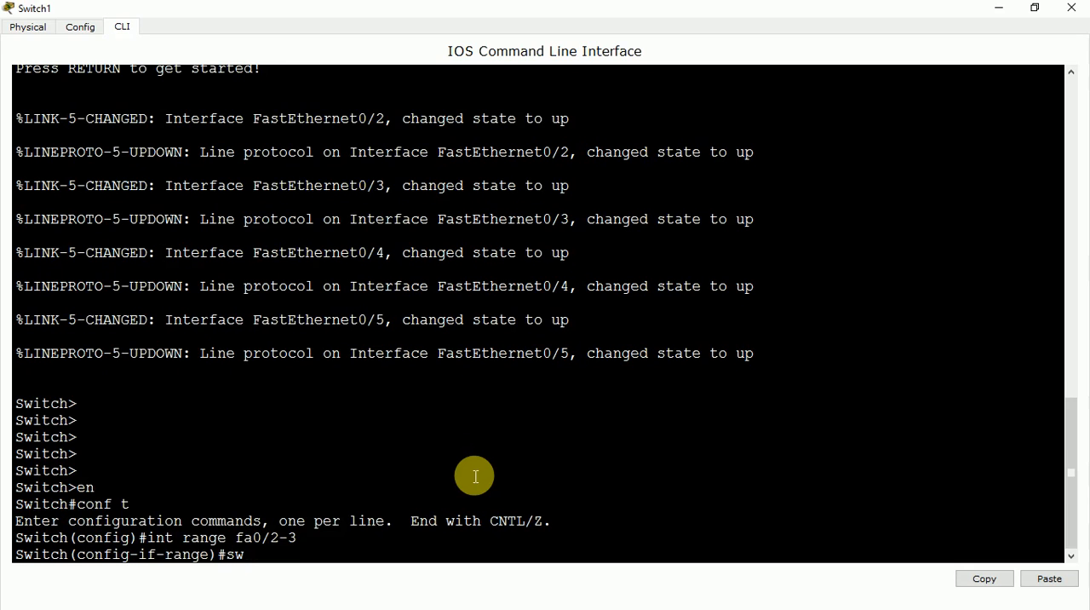
type("port mo")
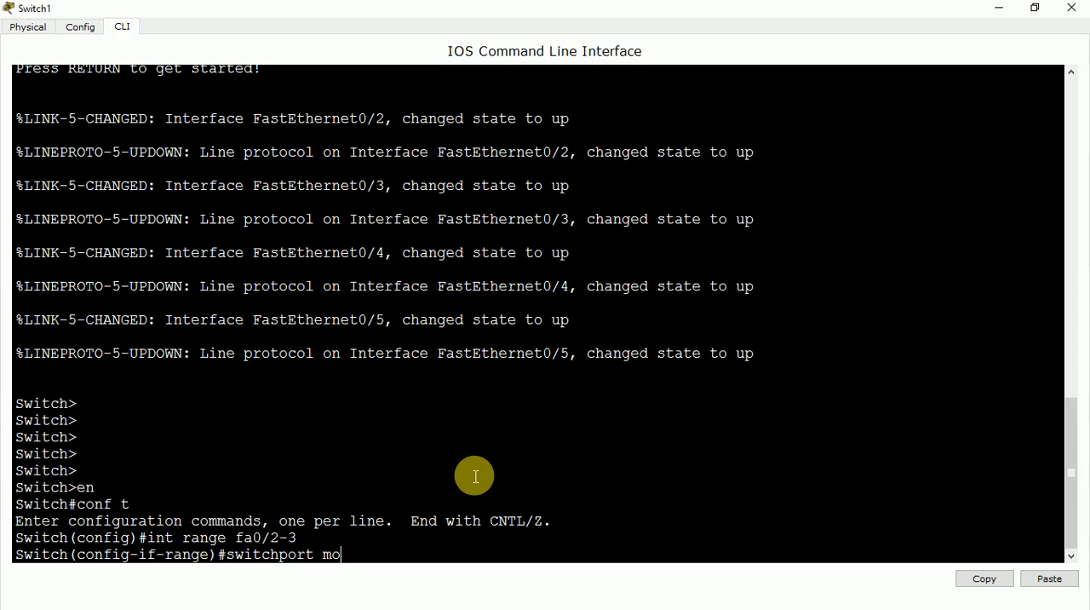
type("de access")
key("Return")
Assign interfaces fa0/2-3 to VLAN 10 with switchport access vlan 10.
type("swit")
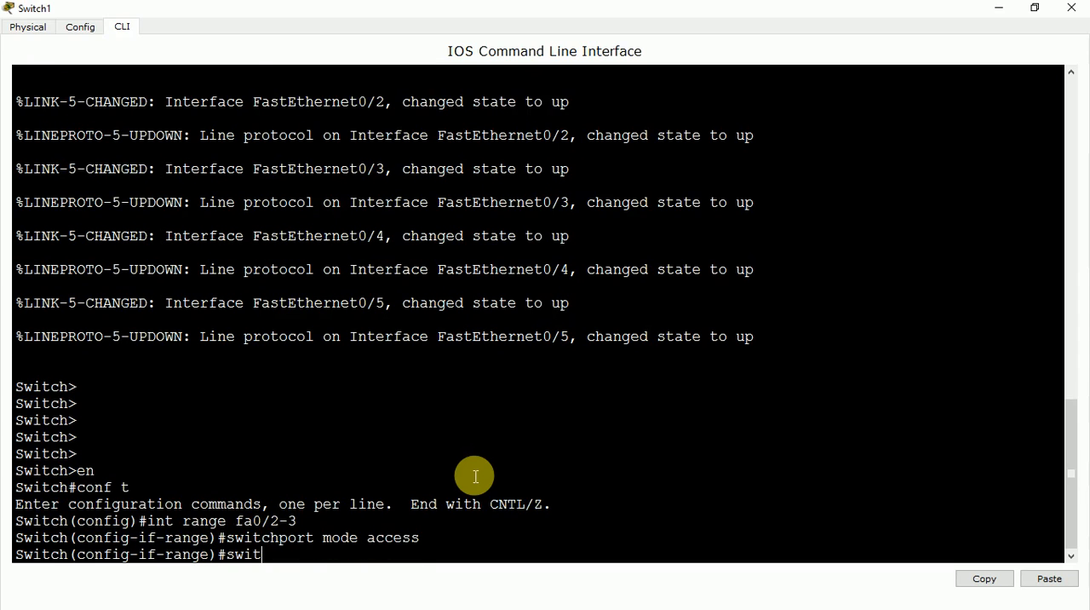
type("chport access vlan ")
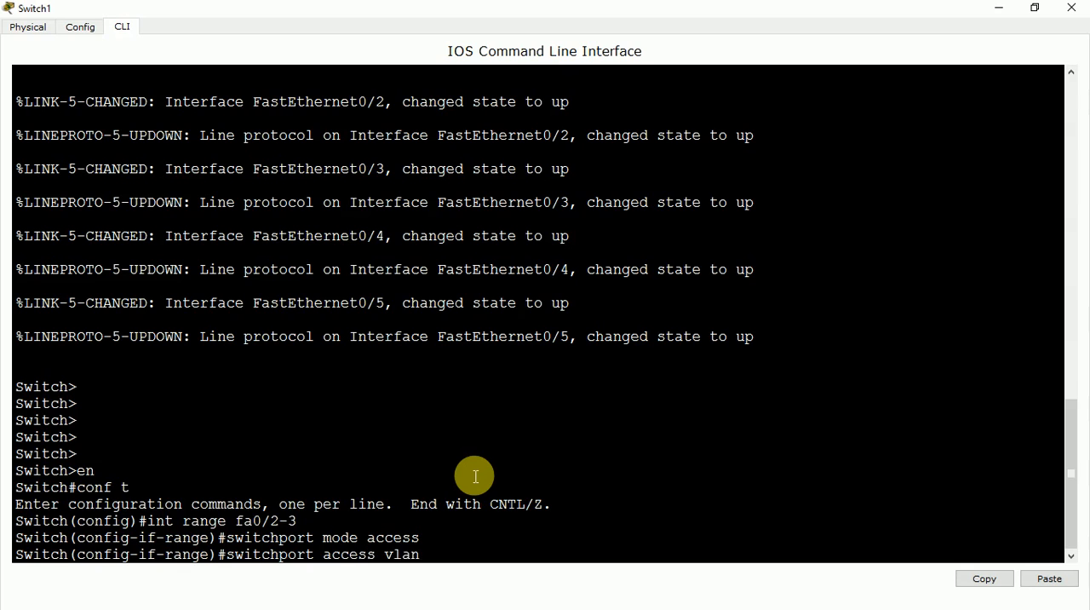
type("10")
key("Return")
key("Return")
key("Return")
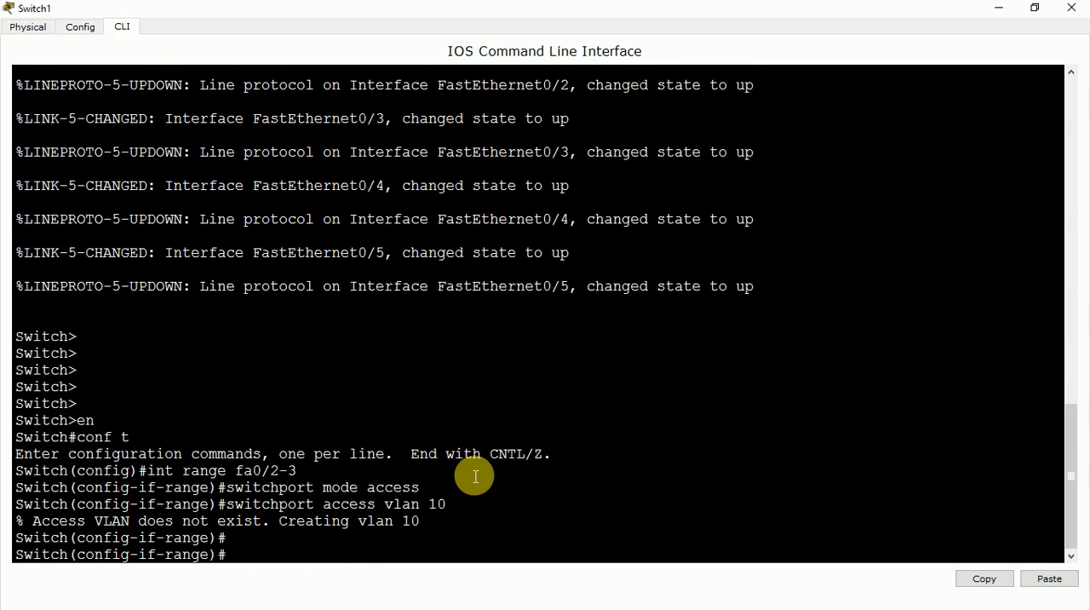
Set the switch interface range fa0/4-5 to access mode with switchport mode access.
key("Up")
key("Up")
key("Up")
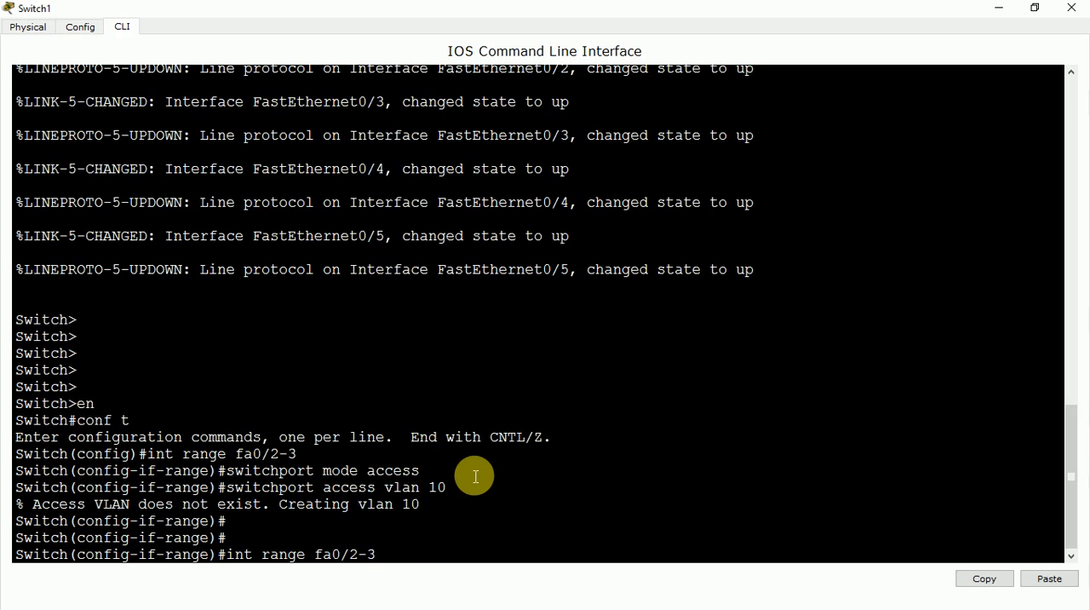
key("BackSpace")
key("BackSpace")
key("BackSpace")
type("4-5")
key("Return")
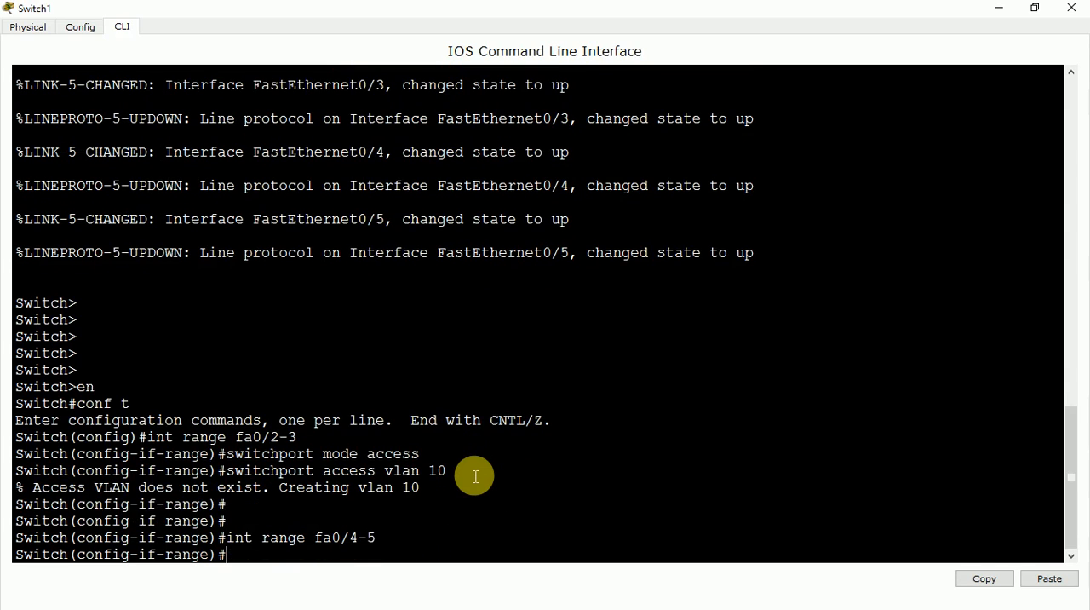
type("switchport")
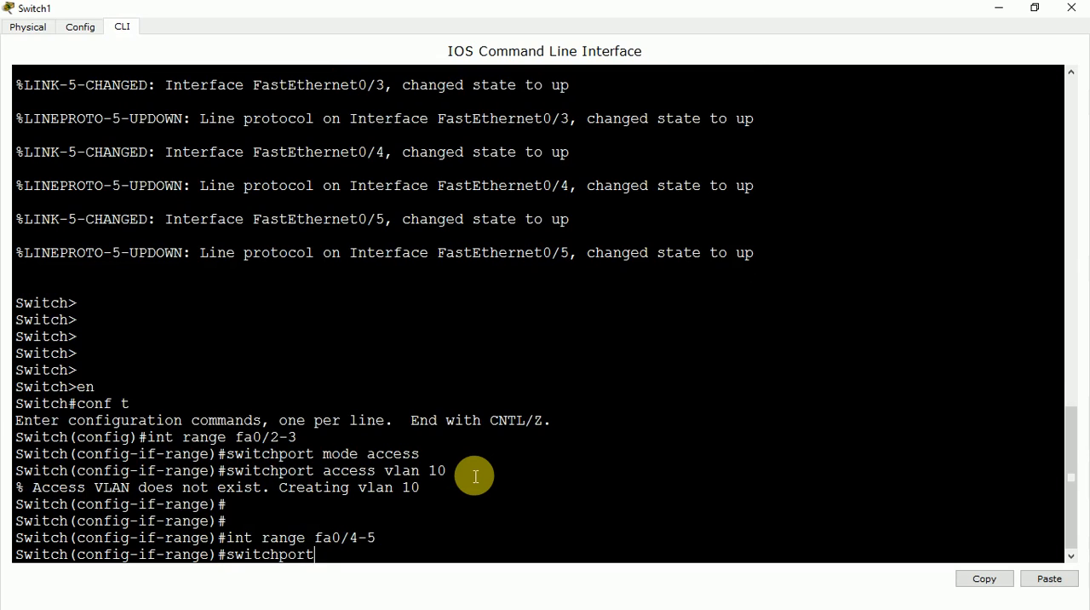
type(" acces")
key("BackSpace")
key("BackSpace")
key("BackSpace")
key("BackSpace")
key("BackSpace")
type("mode access")
key("Return")
Assign interfaces fa0/4-5 to VLAN 20 with switchport access vlan 20.
type("s")
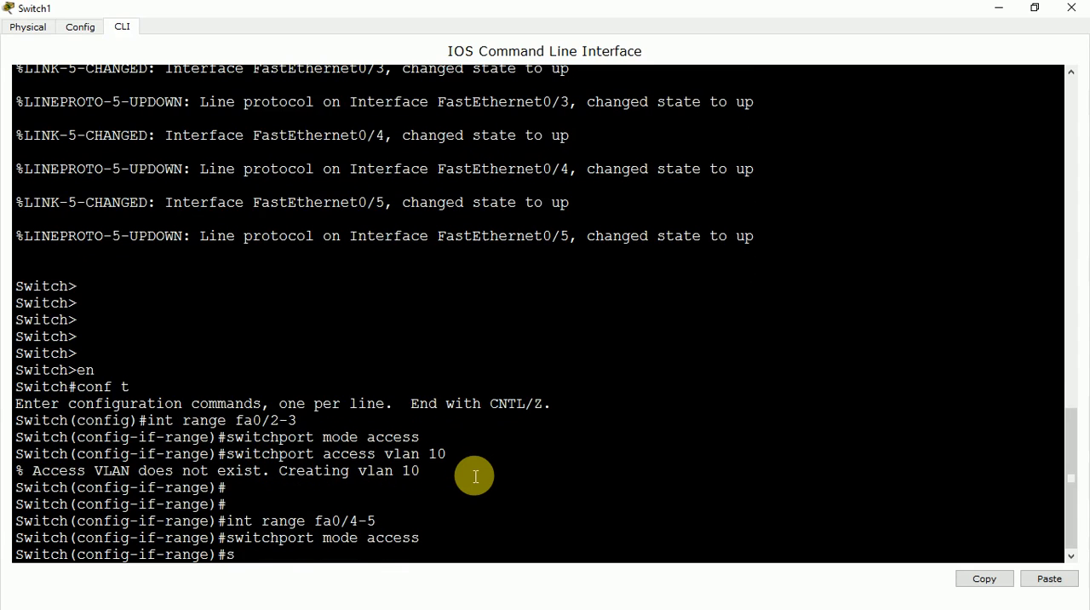
type("witchport access v")
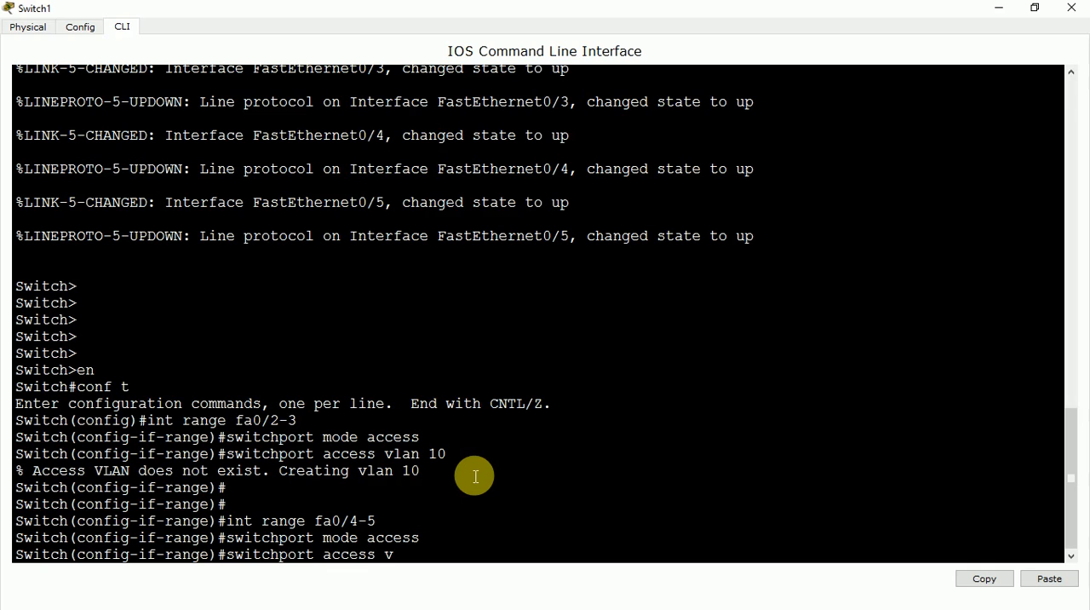
type("lan 20")
key("Return")
key("Return")
key("Return")
key("Return")
key("Return")
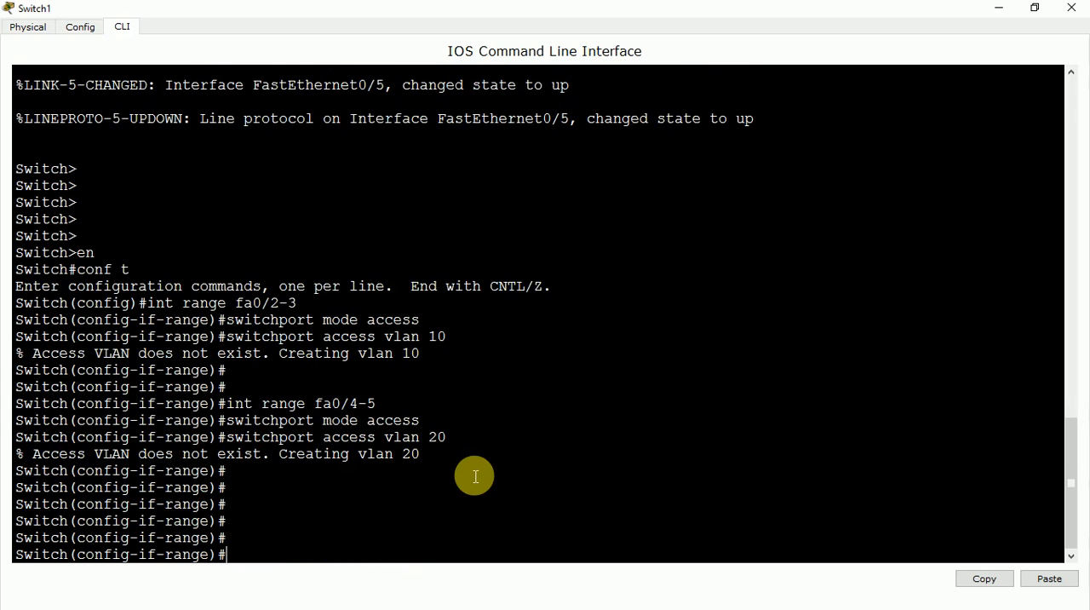
Check the switch's VLAN port assignments with do sh vlan brief, and minimize the switch window.
type("do sh vlan brief")
key("Return")
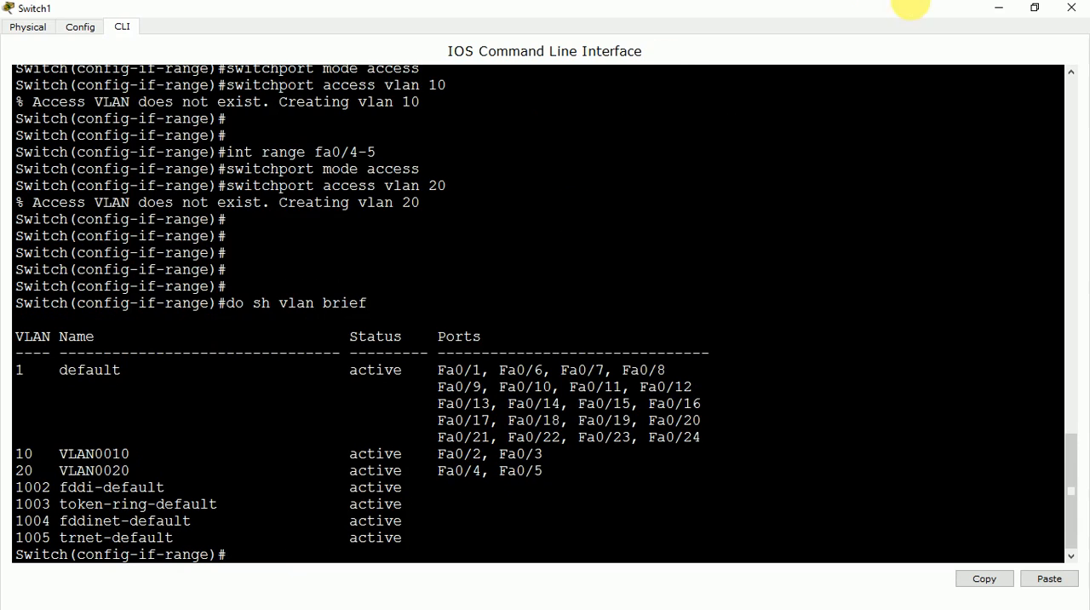
left_click(998, 8)
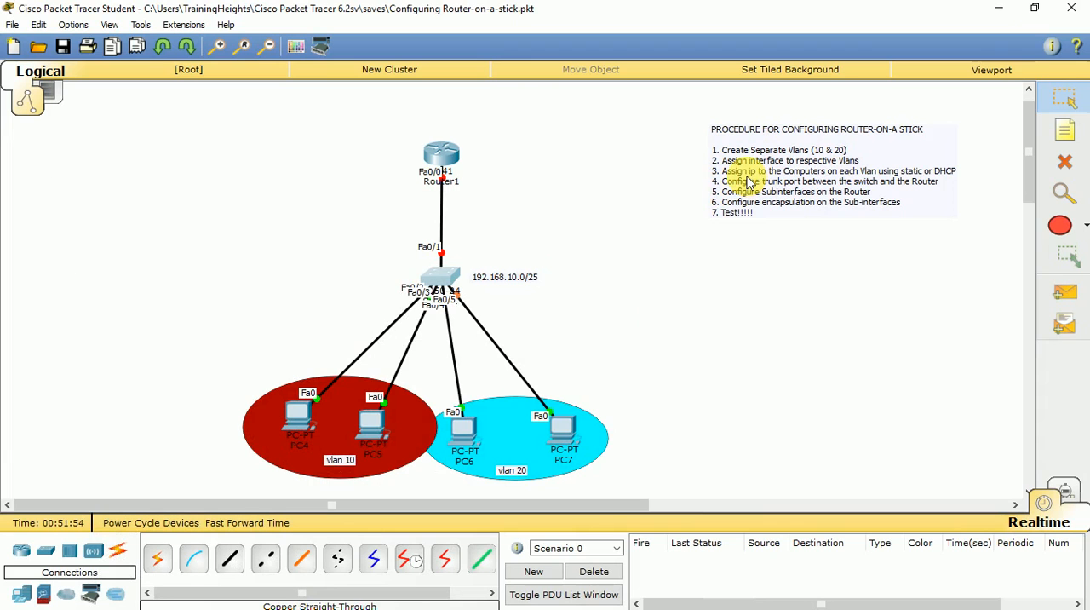
Open PC4's IP configuration and set its static IP address to 192.168.10.2.
left_click(298, 413)
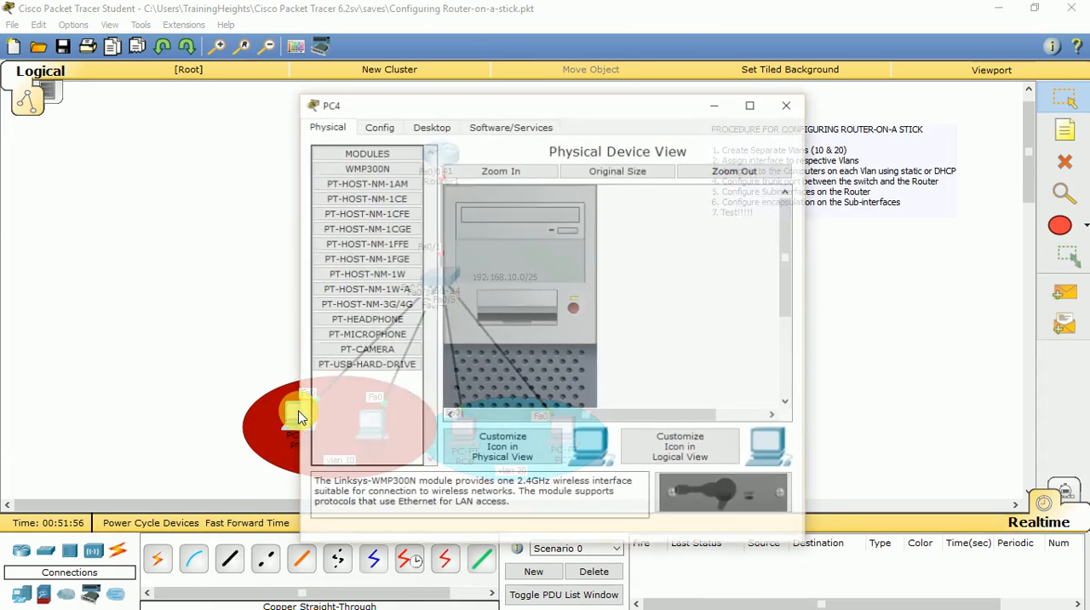
left_click(423, 126)
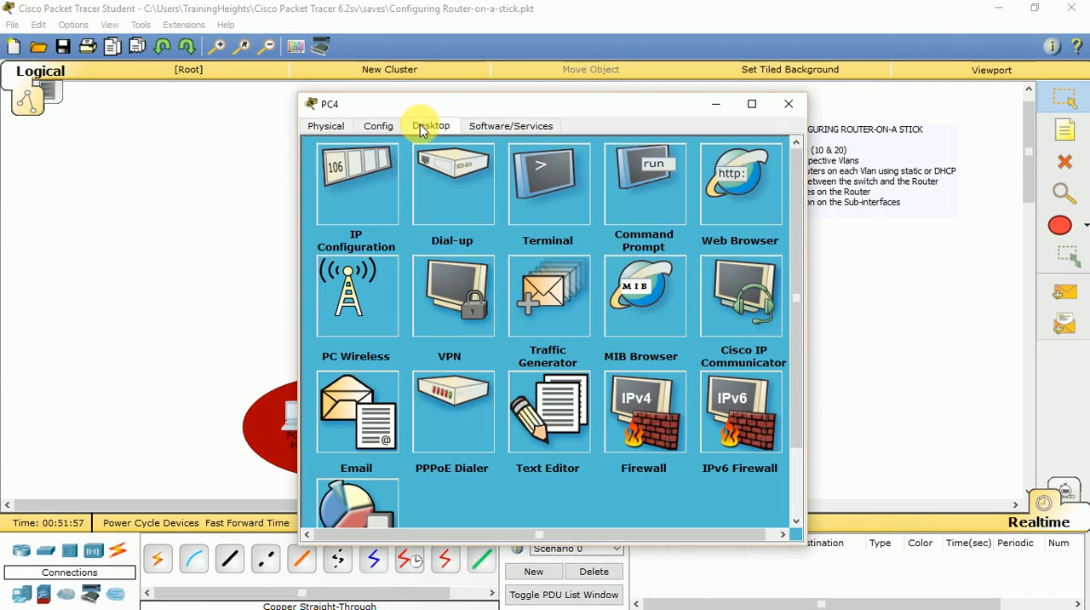
left_click(353, 197)
left_click(489, 220)
type("1")
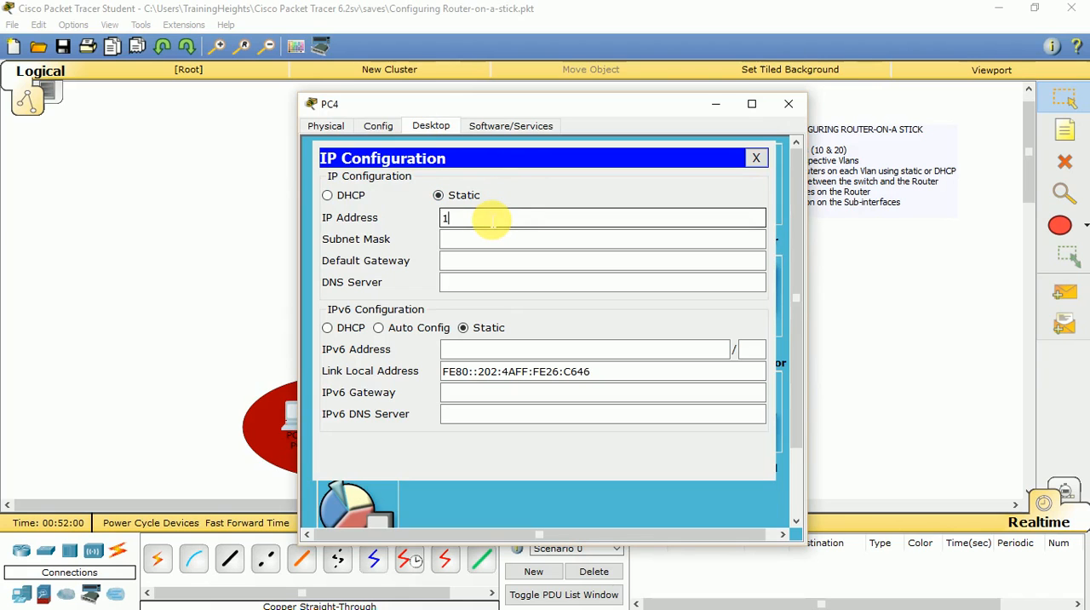
type("92.168.10.2")
key("Tab")
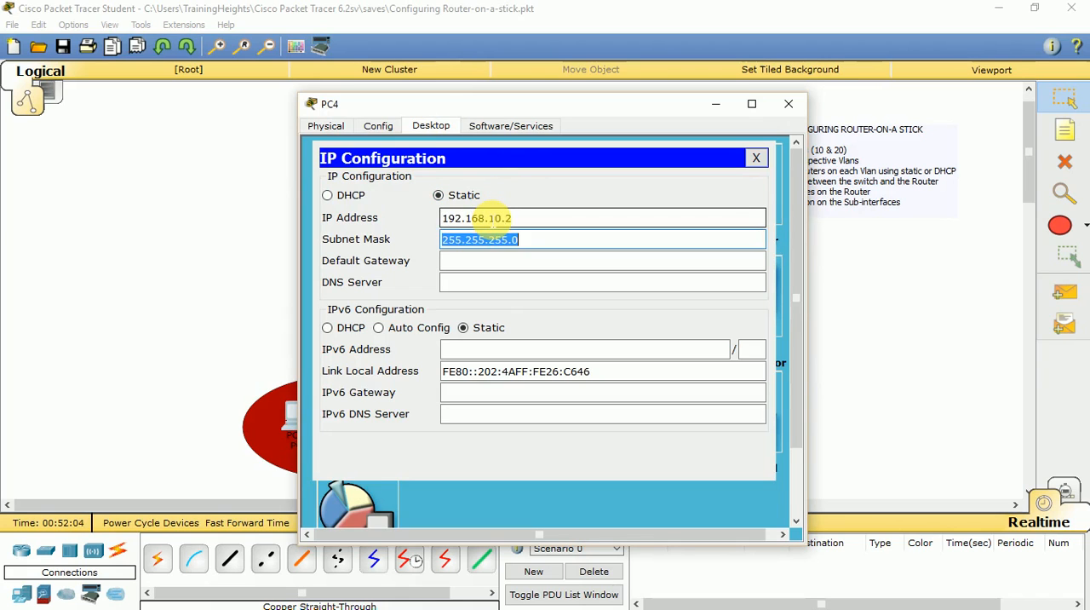
Set PC4's subnet mask to 255.255.255.128.
key("End")
key("BackSpace")
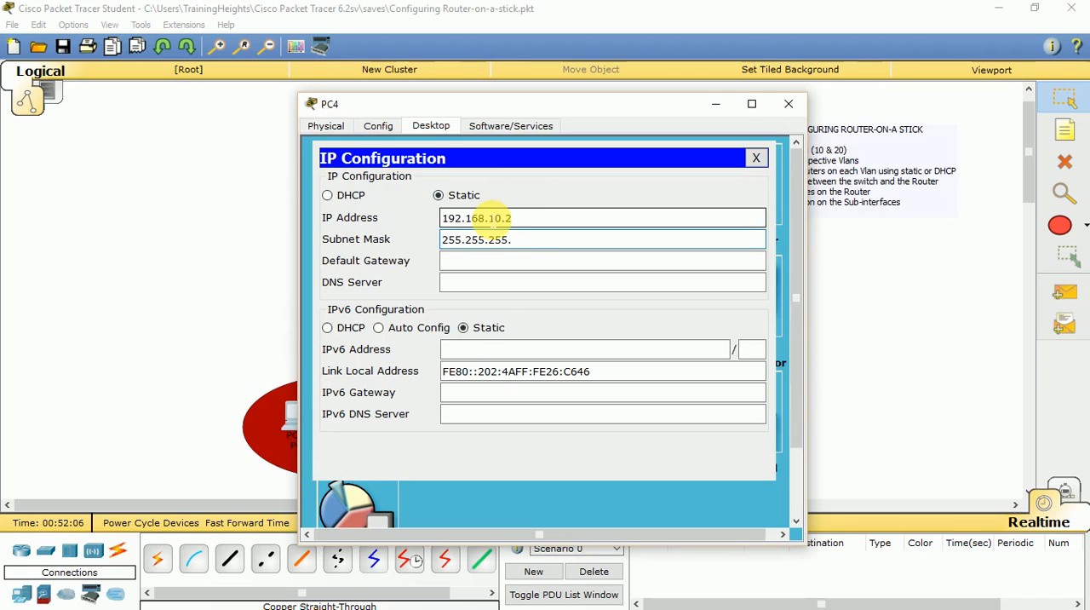
type("128")
key("Tab")
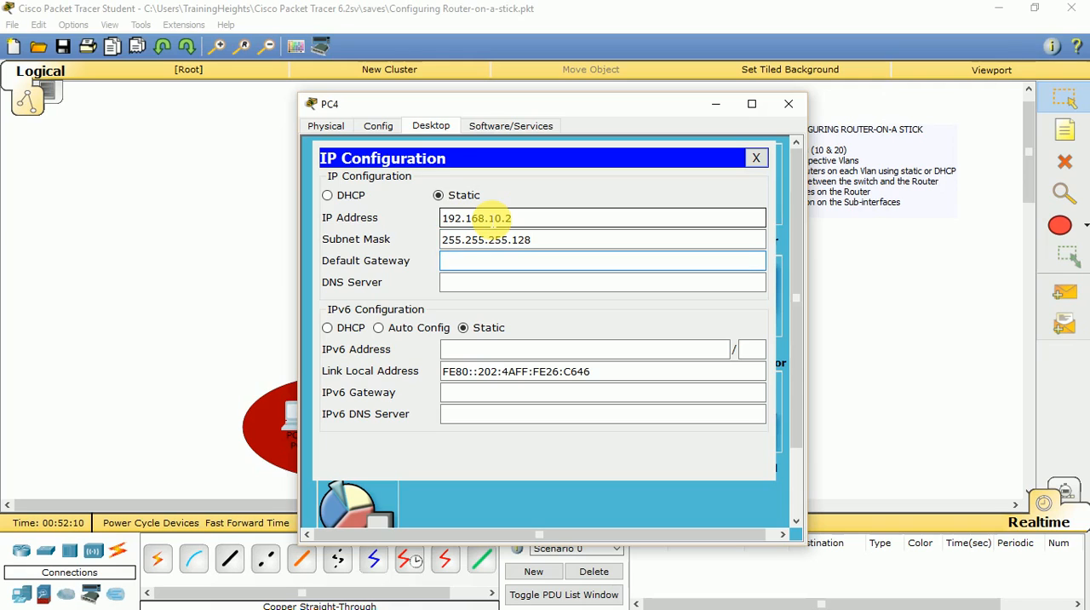
Set PC4's default gateway to 192.168.10.1 and close its configuration window.
type("192.168.10.1")
left_click(755, 158)
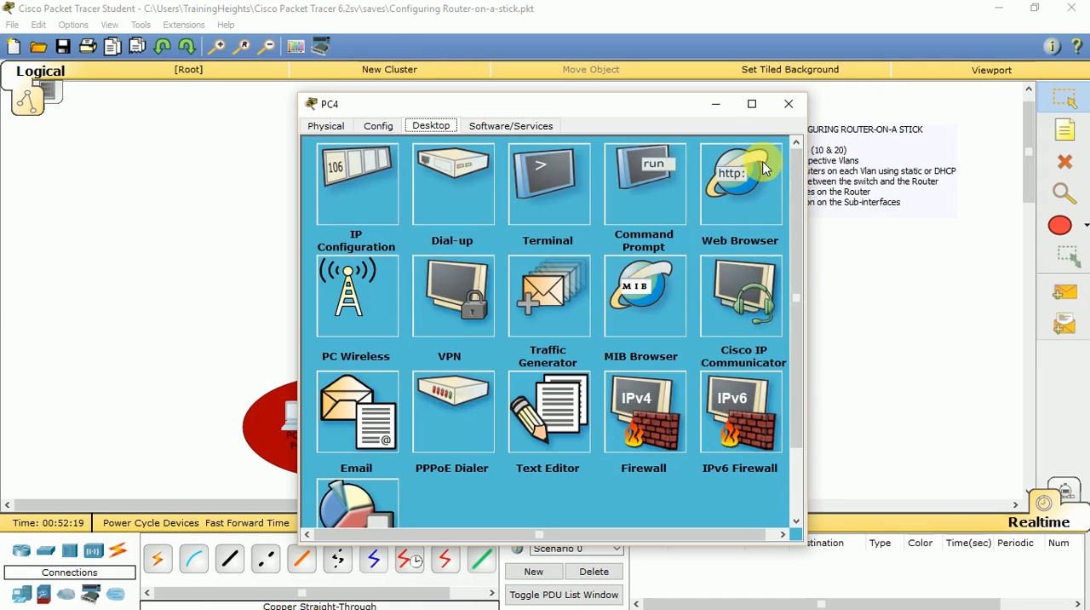
left_click(789, 103)
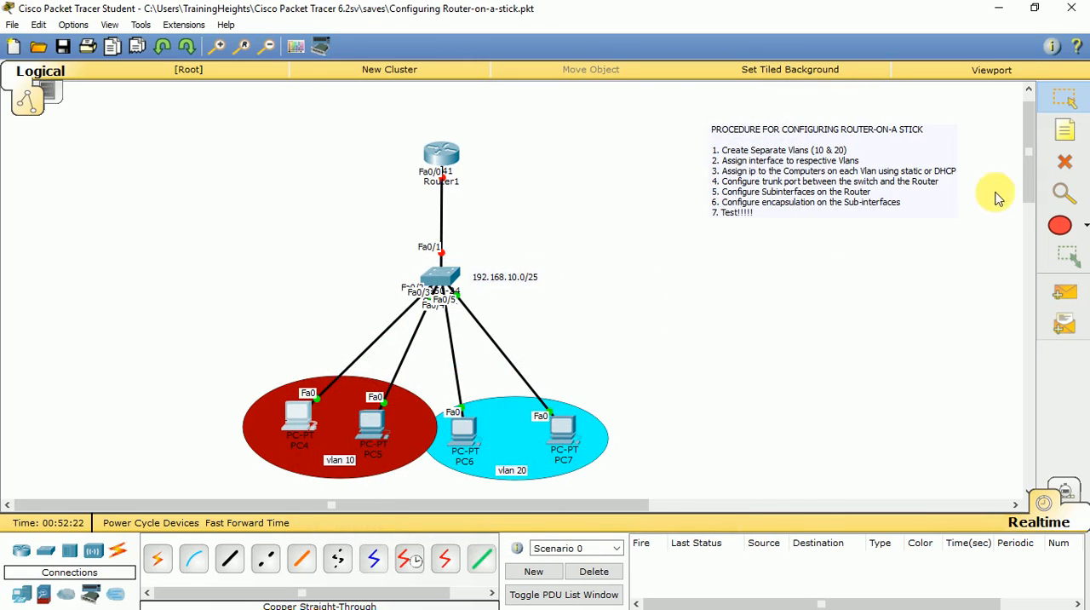
Place a note reading 0-1,128-129 in the empty workspace beside the switch, above the VLAN 20 area.
left_click(1065, 131)
left_click(589, 323)
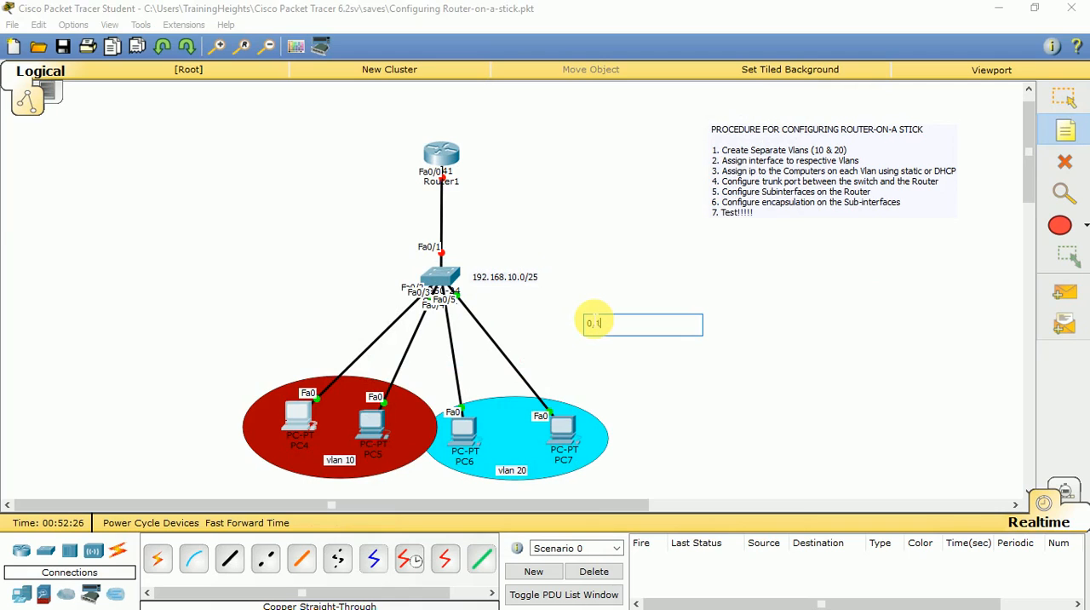
type("0,128")
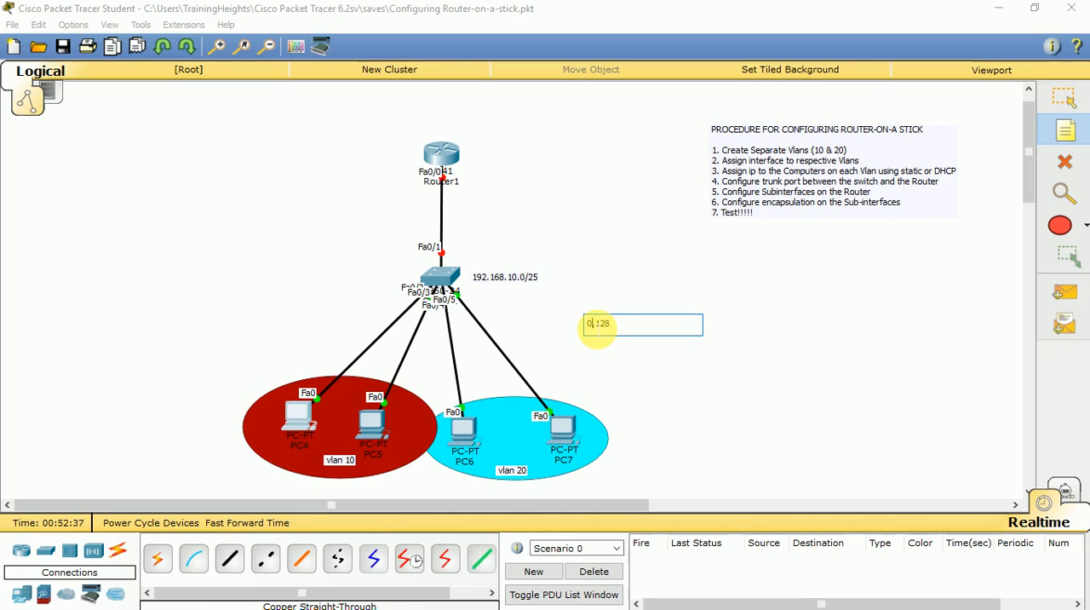
type("-1")
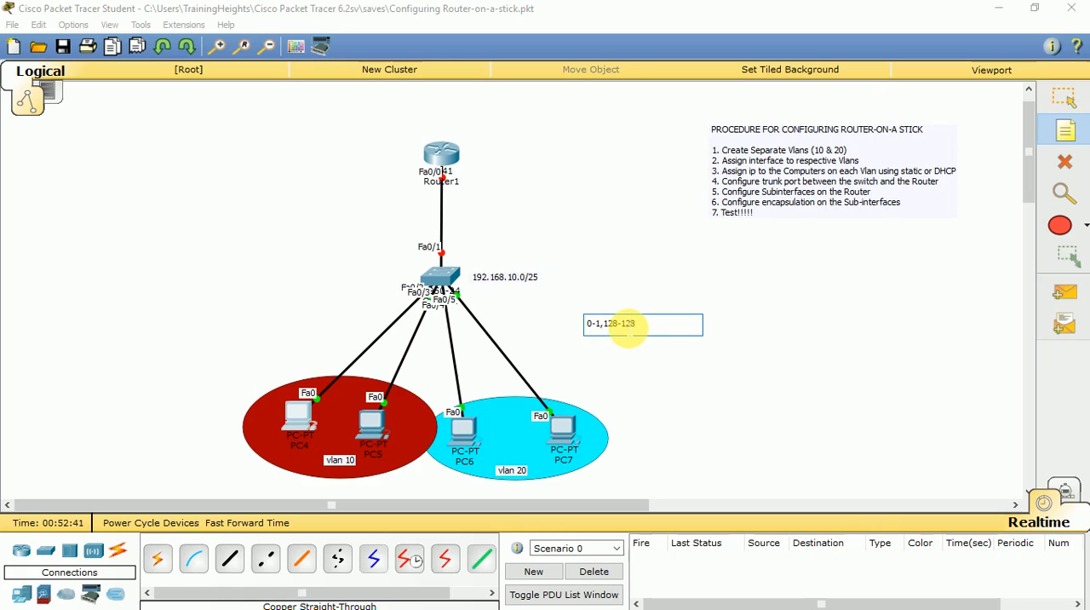
type("9")
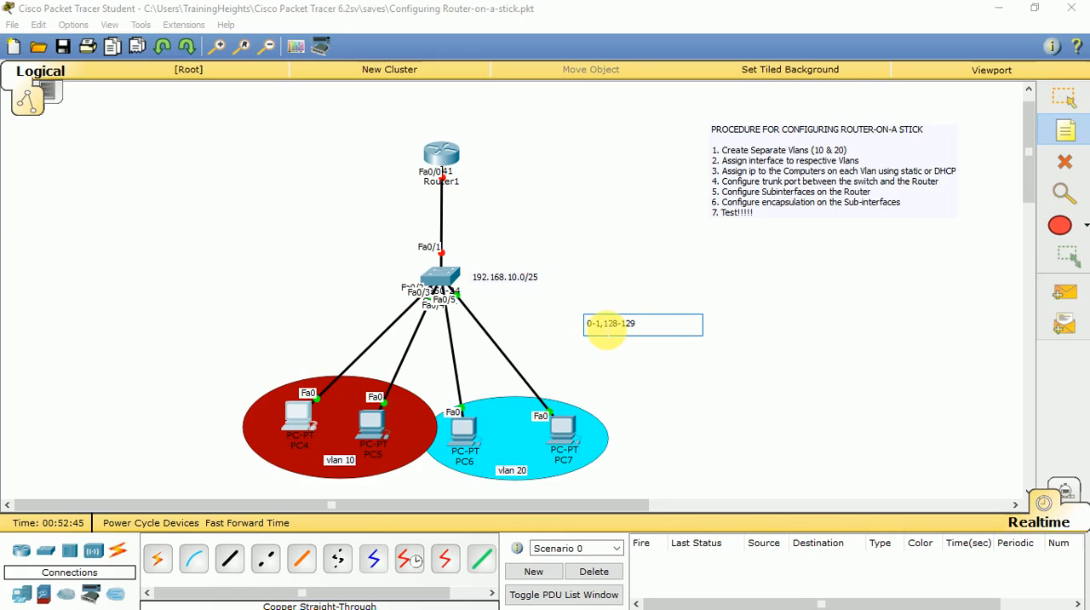
Extend the subnet note to read 0-1 2,128-129 130 and return to the Select tool.
left_click(605, 332)
type("2,")
key("BackSpace")
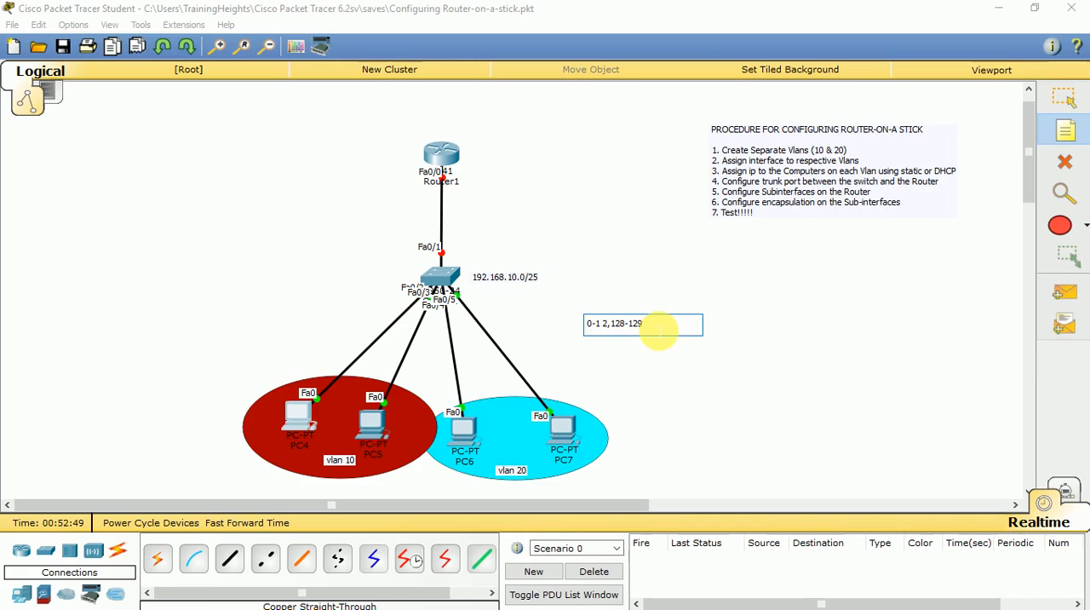
type("130")
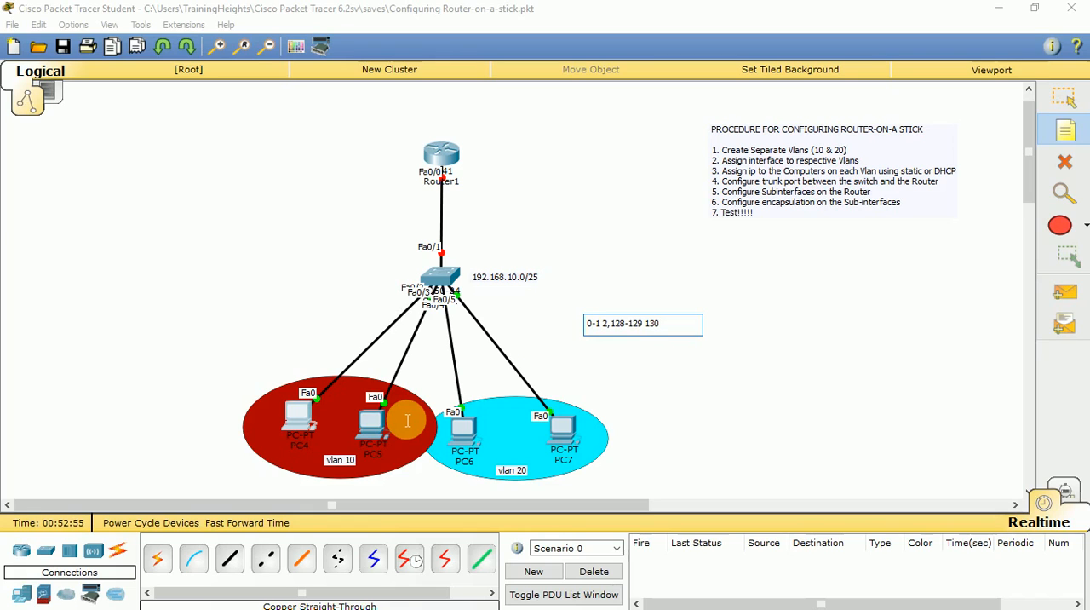
left_click(300, 417)
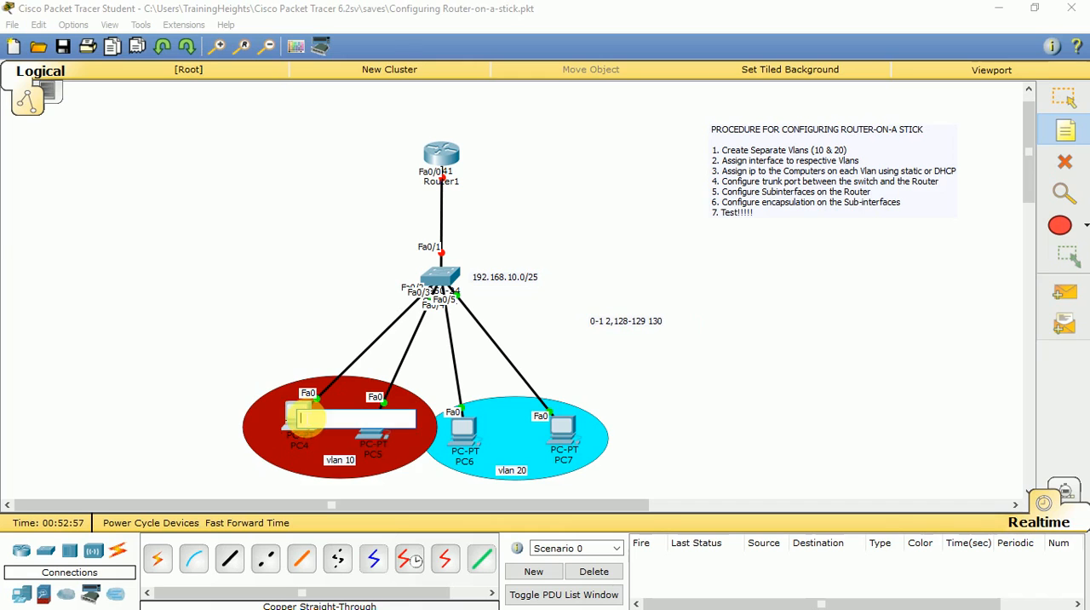
left_click(1064, 98)
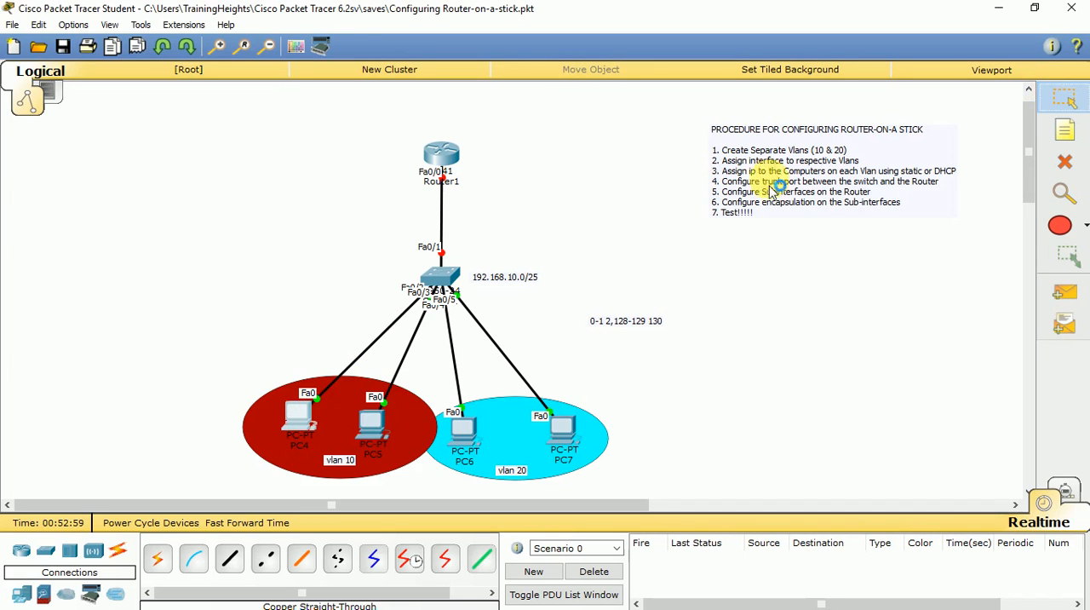
Review PC4's IP address, subnet mask and default gateway, and close its window.
left_click(300, 417)
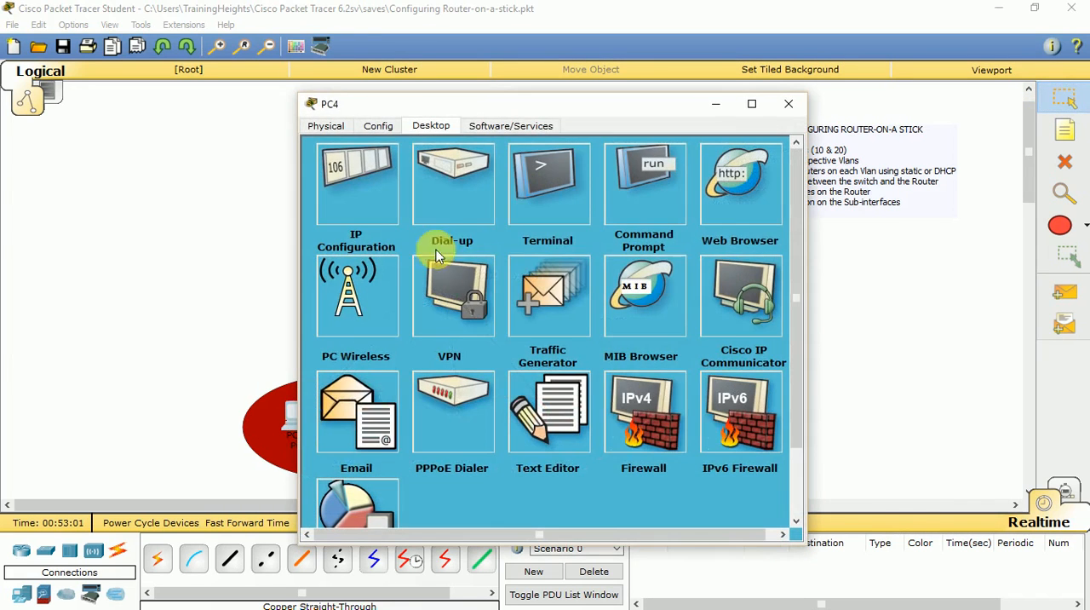
left_click(357, 213)
left_click(517, 239)
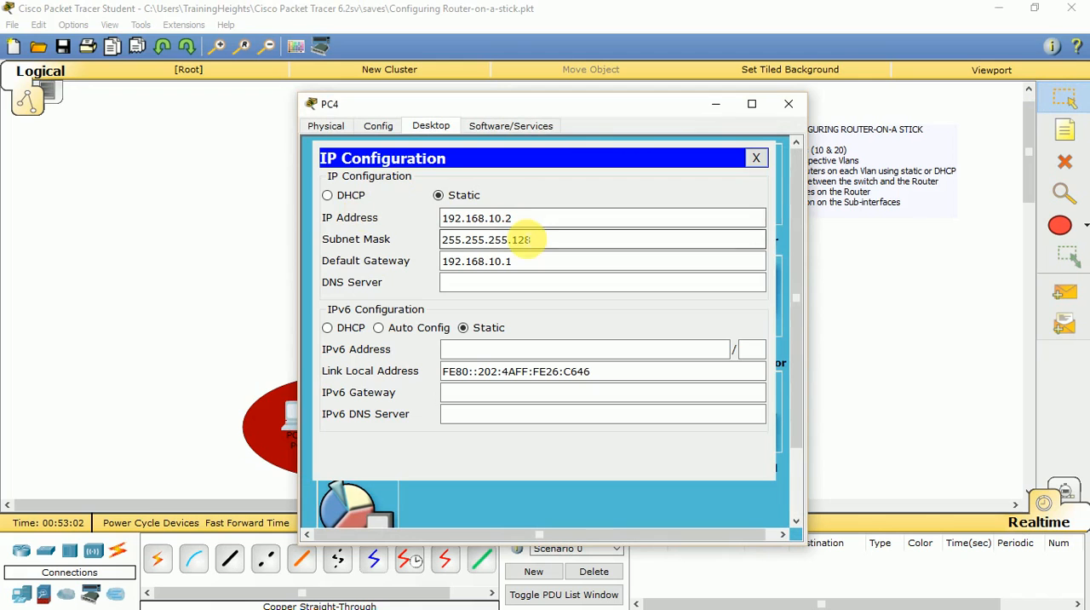
left_click(756, 158)
left_click(788, 103)
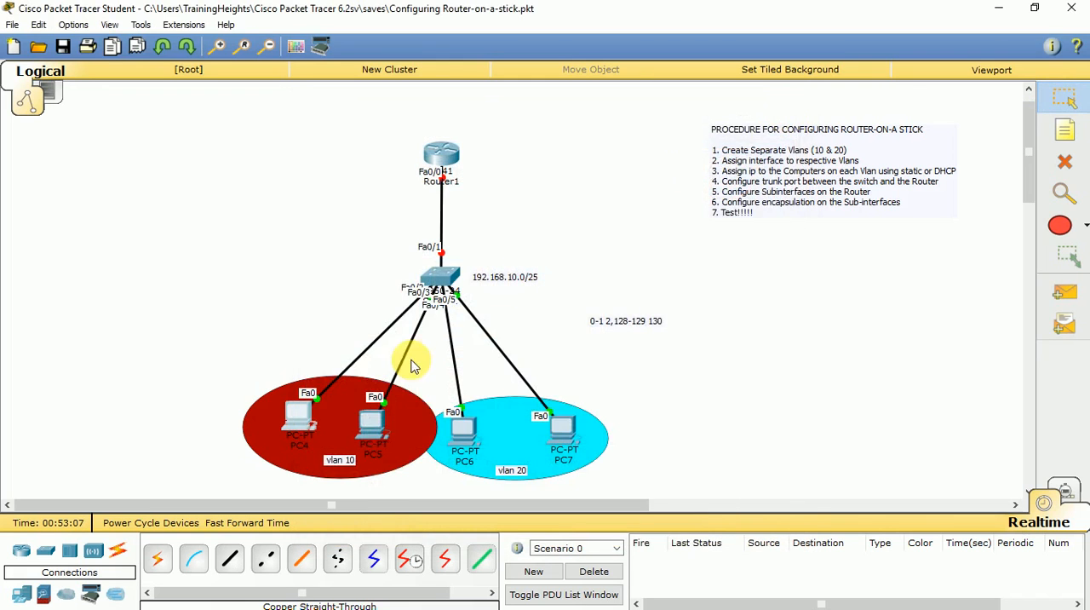
Open PC5's IP configuration and set its static IP address to 192.168.10.3.
left_click(382, 424)
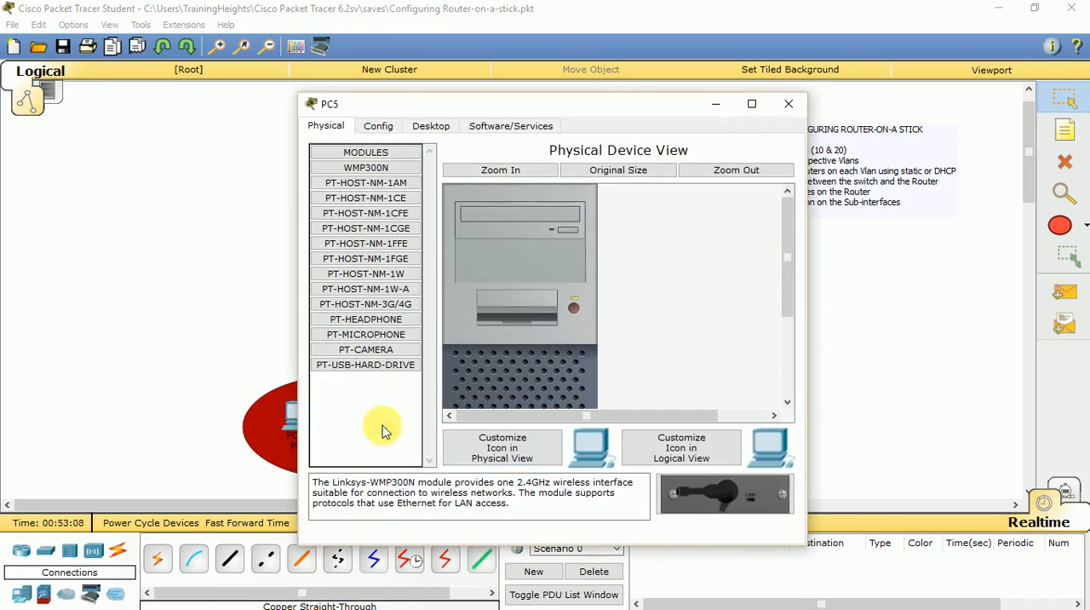
left_click(433, 125)
left_click(337, 206)
left_click(449, 219)
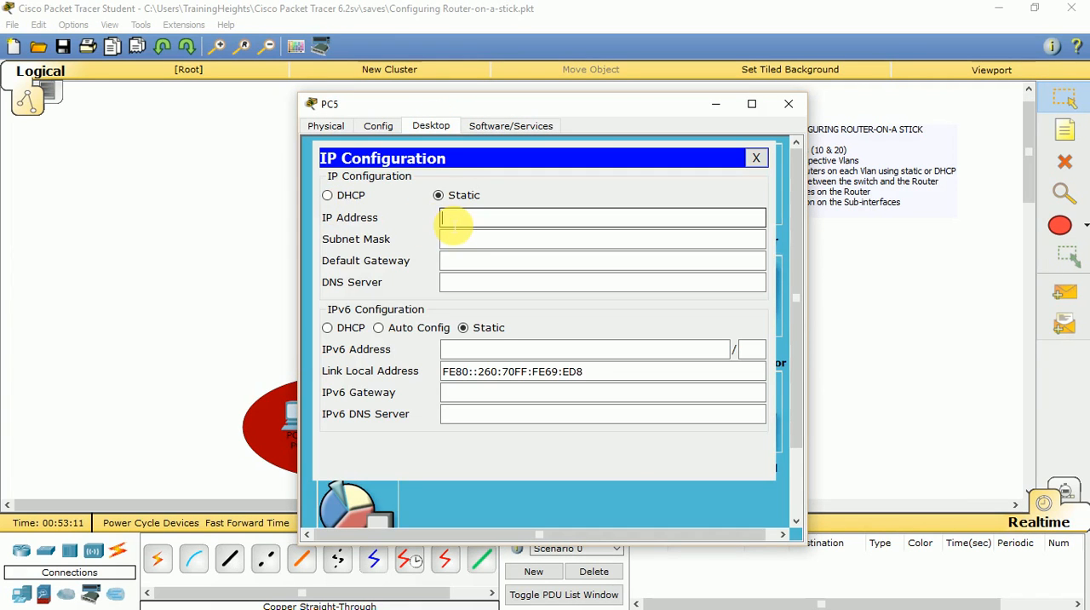
type("192.168.10.3")
key("Tab")
Set PC5's subnet mask to 255.255.255.128.
key("End")
key("BackSpace")
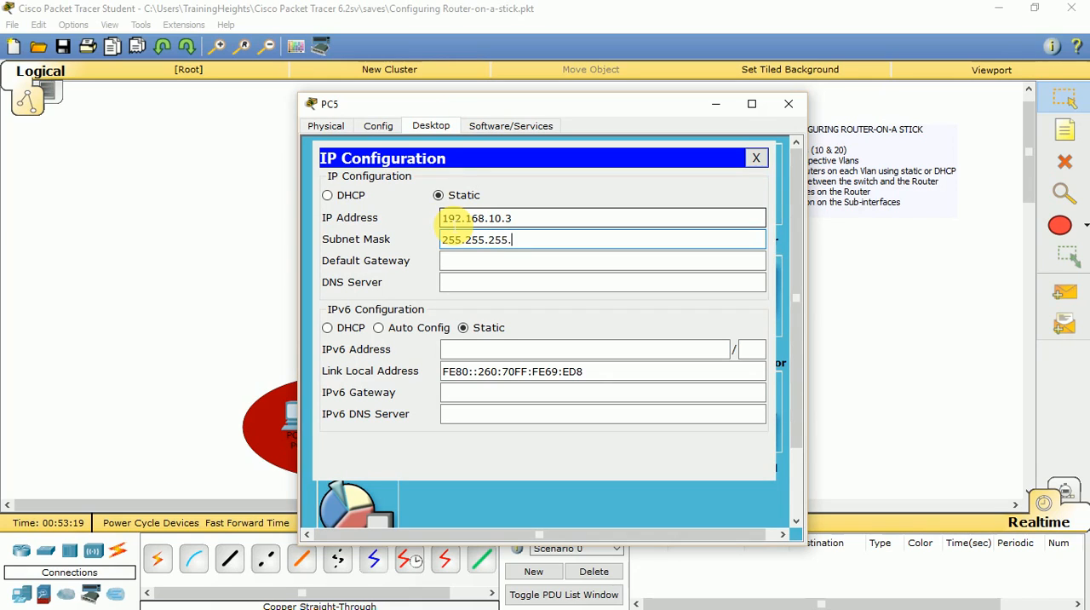
type("128")
key("Tab")
Set PC5's default gateway to 192.168.10.1 and close its configuration window.
type("1")
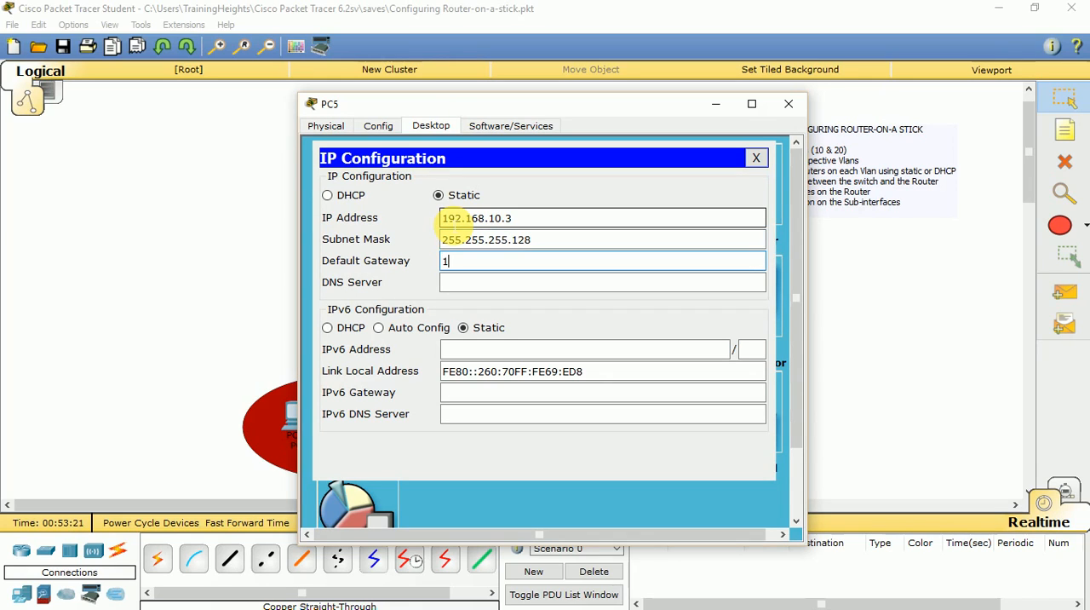
type("92.168.10.1")
left_click(755, 158)
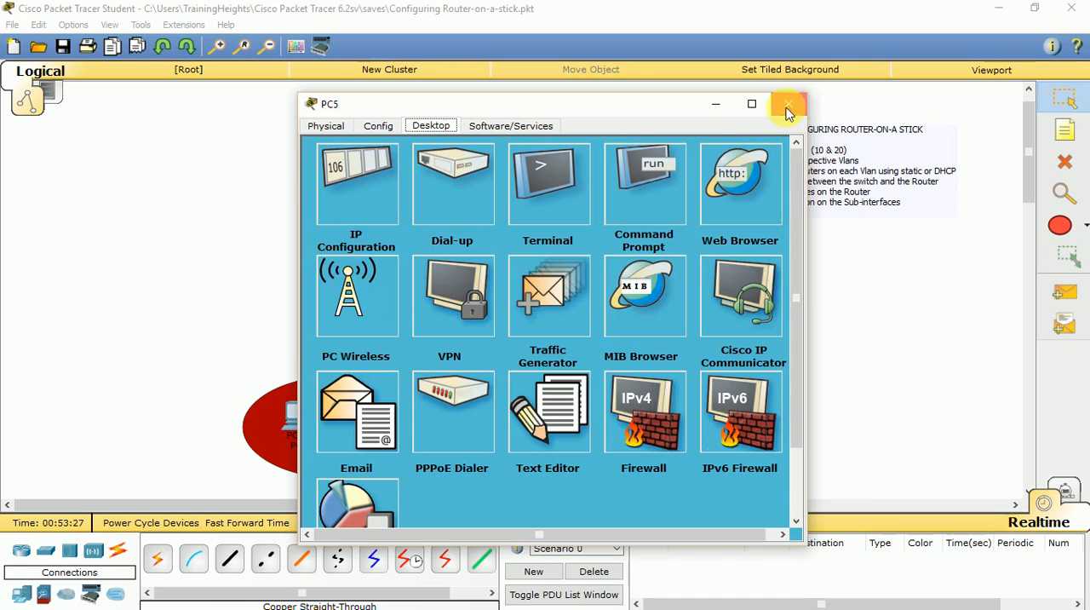
left_click(788, 105)
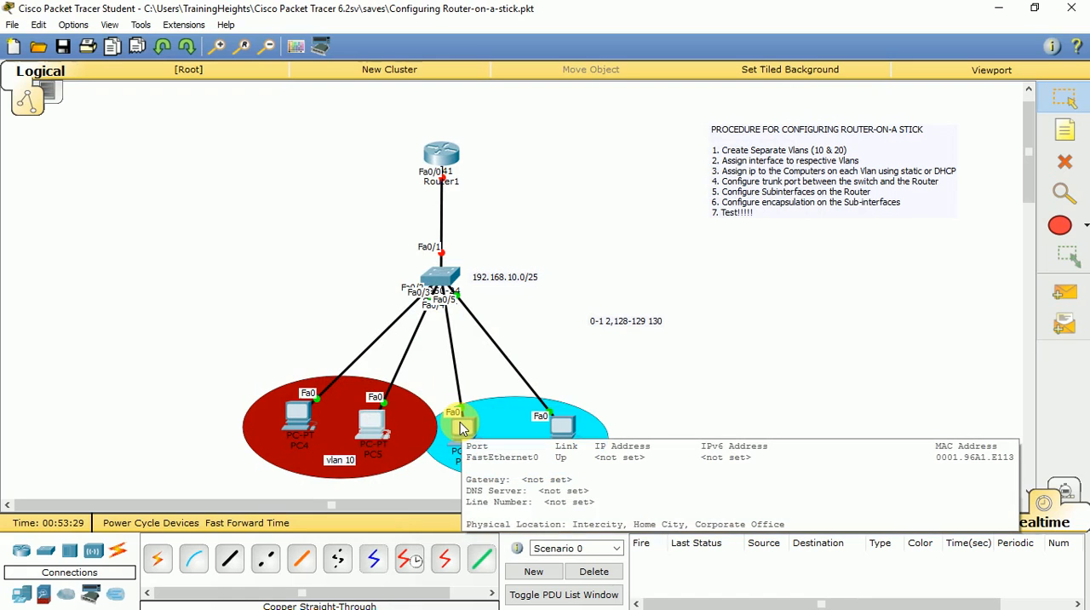
Open PC6's IP configuration and set its static IP address to 192.168.10.130.
left_click(460, 421)
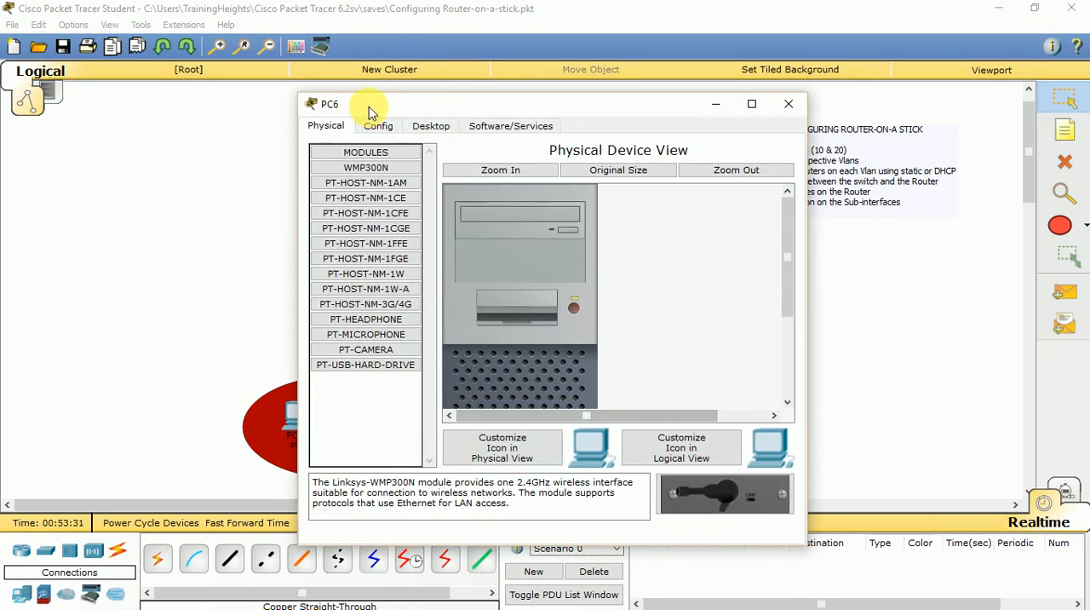
left_click(428, 126)
left_click(354, 175)
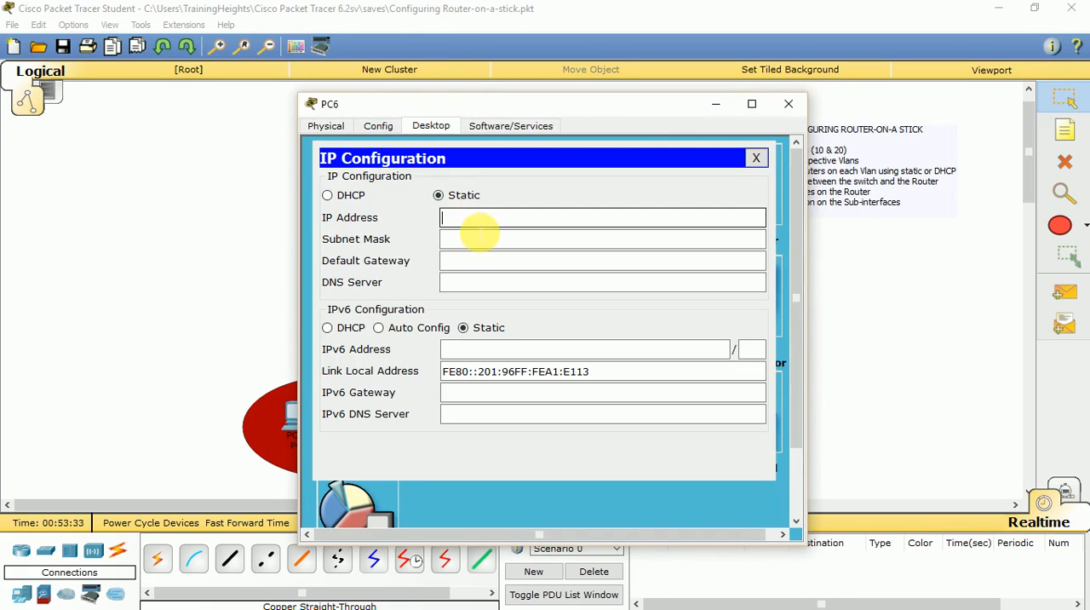
type("192.168.10.120")
key("BackSpace")
key("BackSpace")
key("BackSpace")
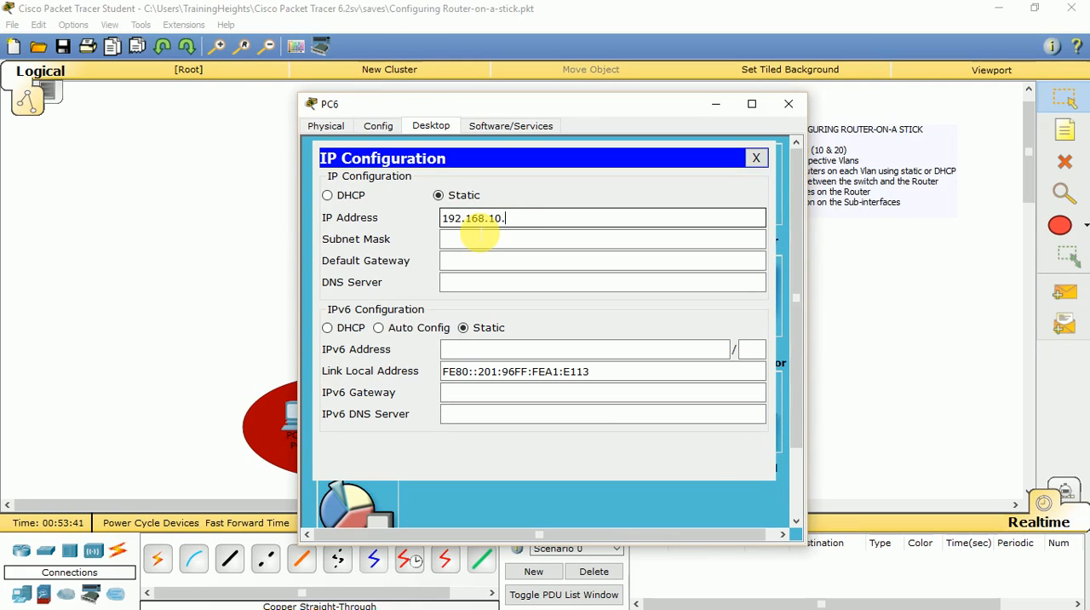
type("130")
Set PC6's subnet mask to 255.255.255.128.
left_click(479, 238)
key("End")
key("BackSpace")
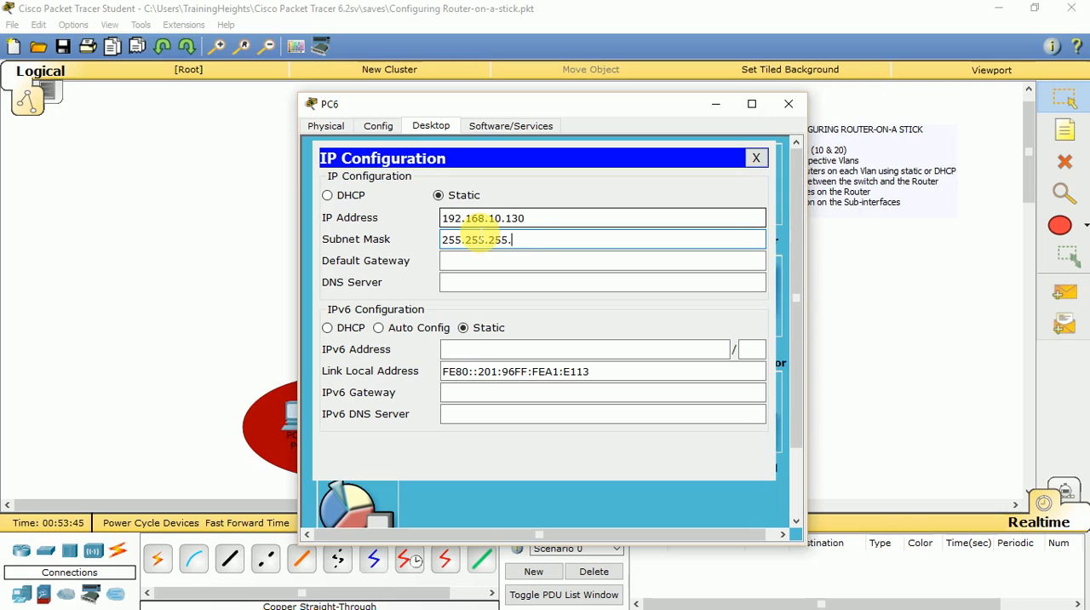
type("128")
key("Tab")
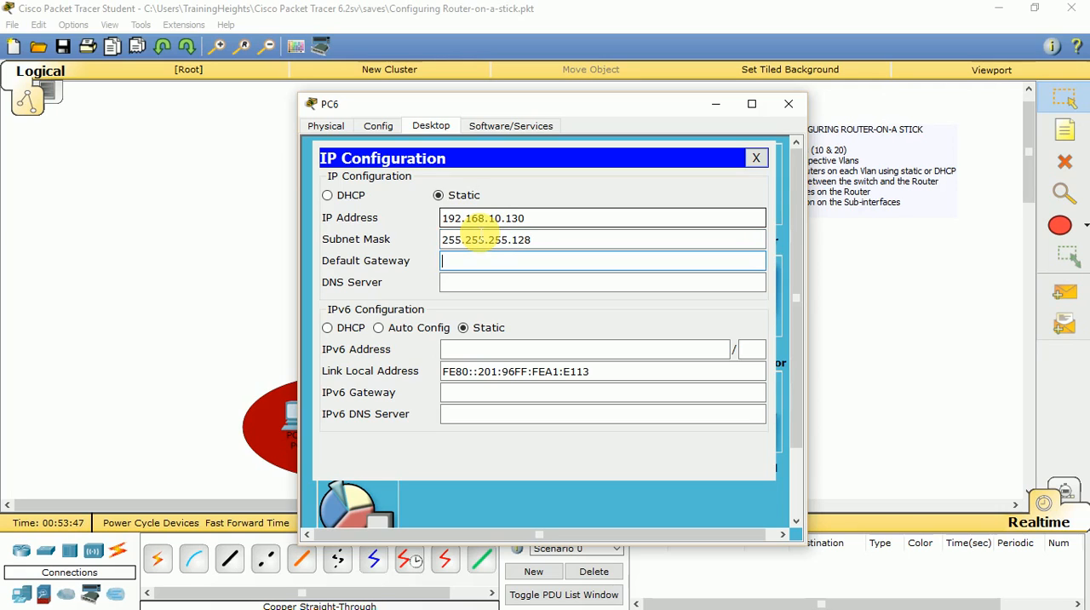
Set PC6's default gateway to 192.168.10.129 and close its configuration window.
type("192.168.10.129")
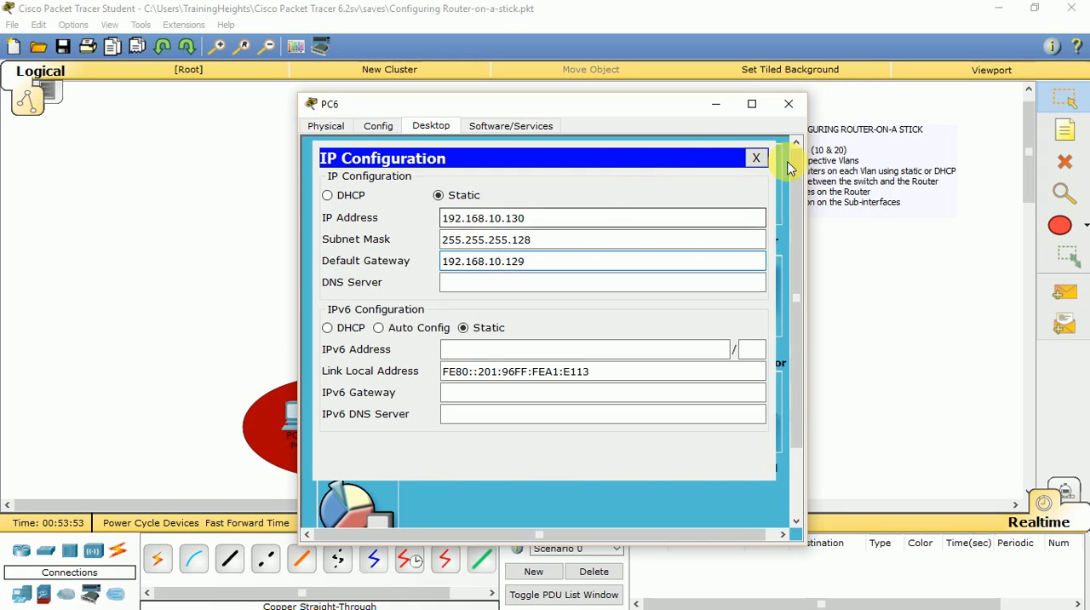
left_click(756, 158)
left_click(788, 104)
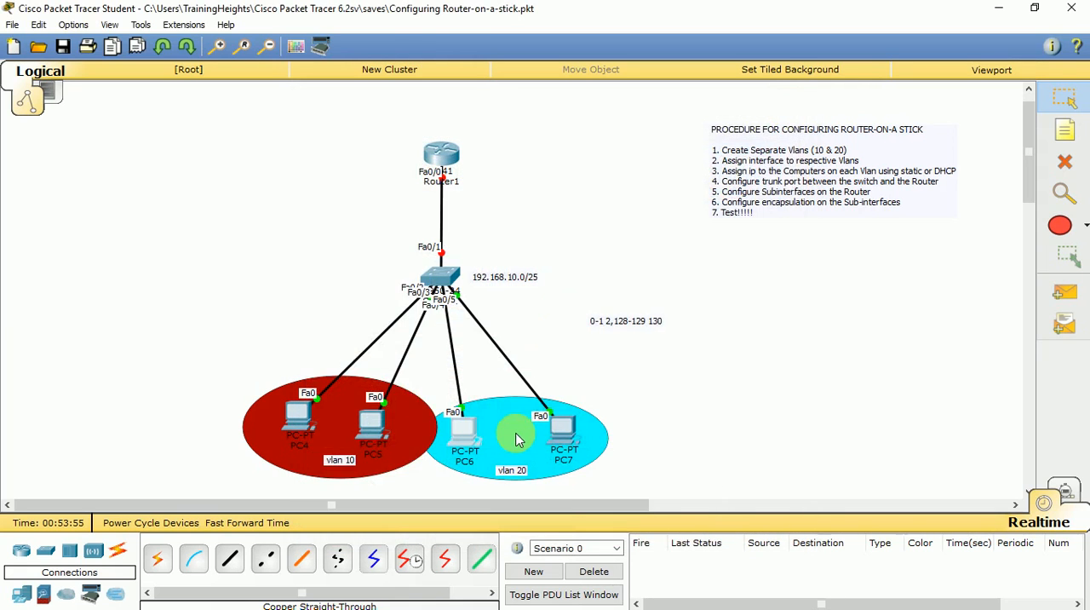
Open PC7's IP configuration and set its static IP address to 192.168.10.131.
left_click(562, 428)
left_click(430, 125)
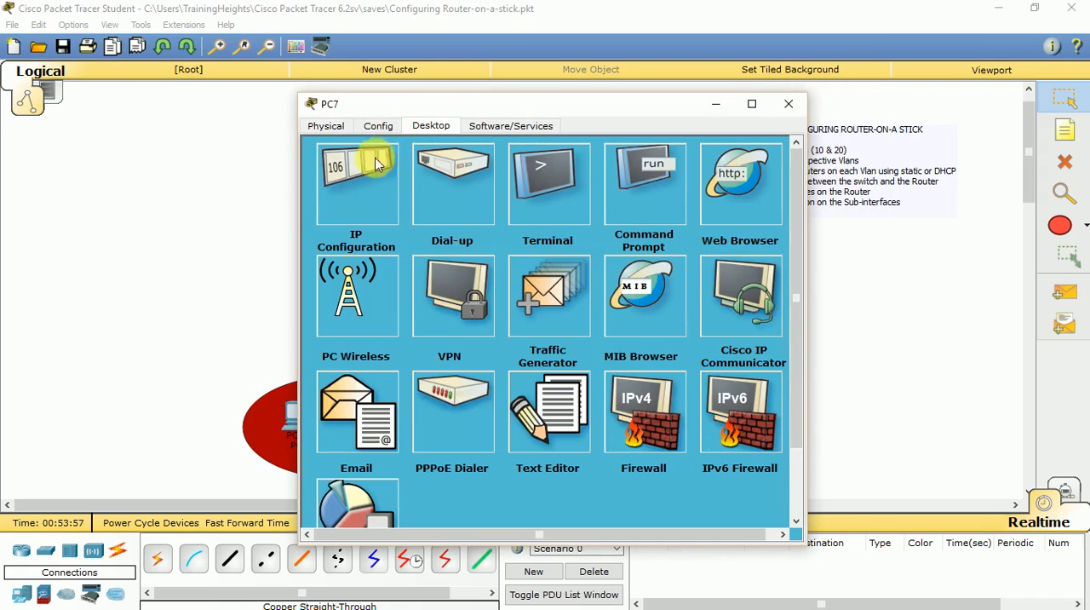
left_click(366, 170)
type("192.168.1")
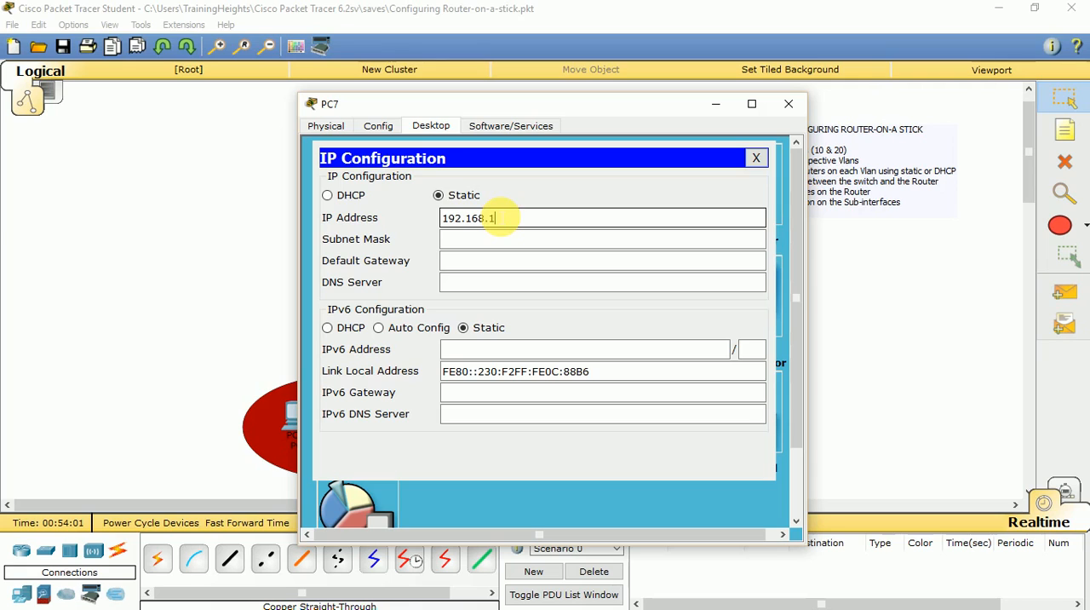
type("0.131")
key("Tab")
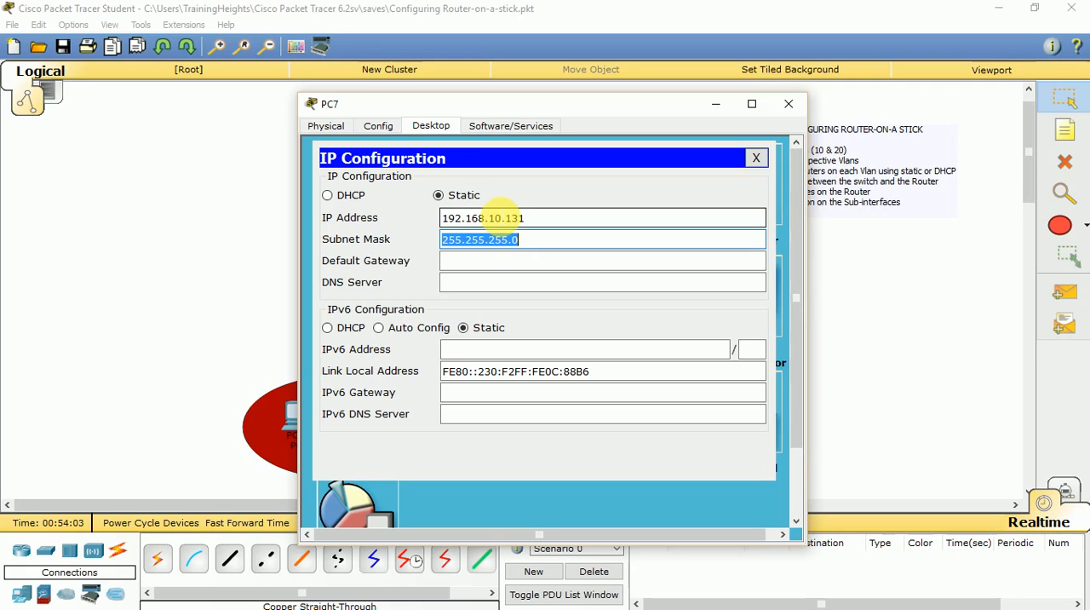
Set PC7's subnet mask to 255.255.255.128.
key("Right")
key("BackSpace")
type("1")
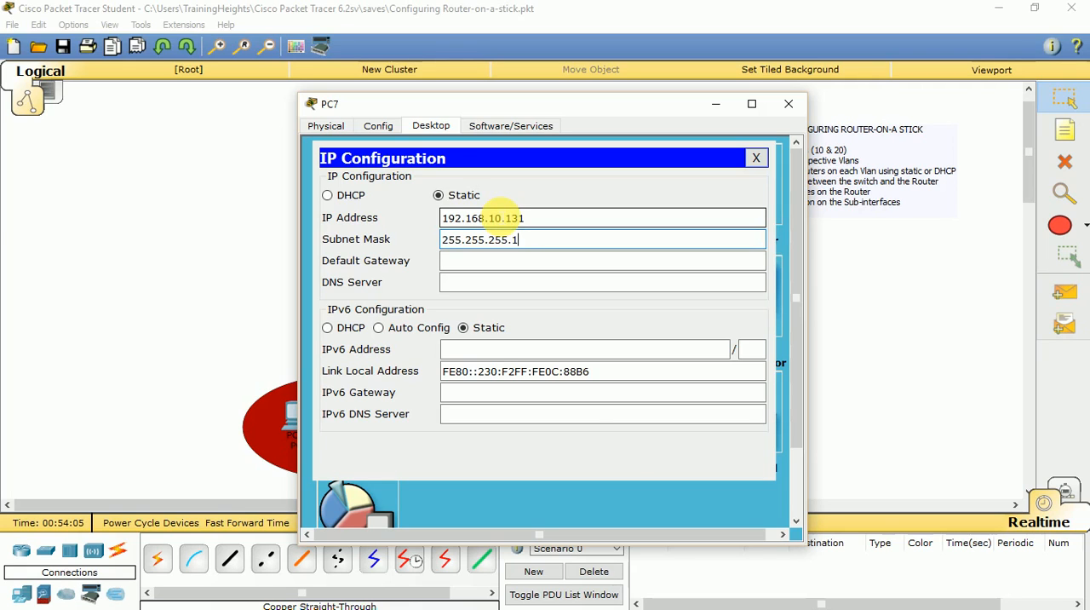
type("28")
key("Tab")
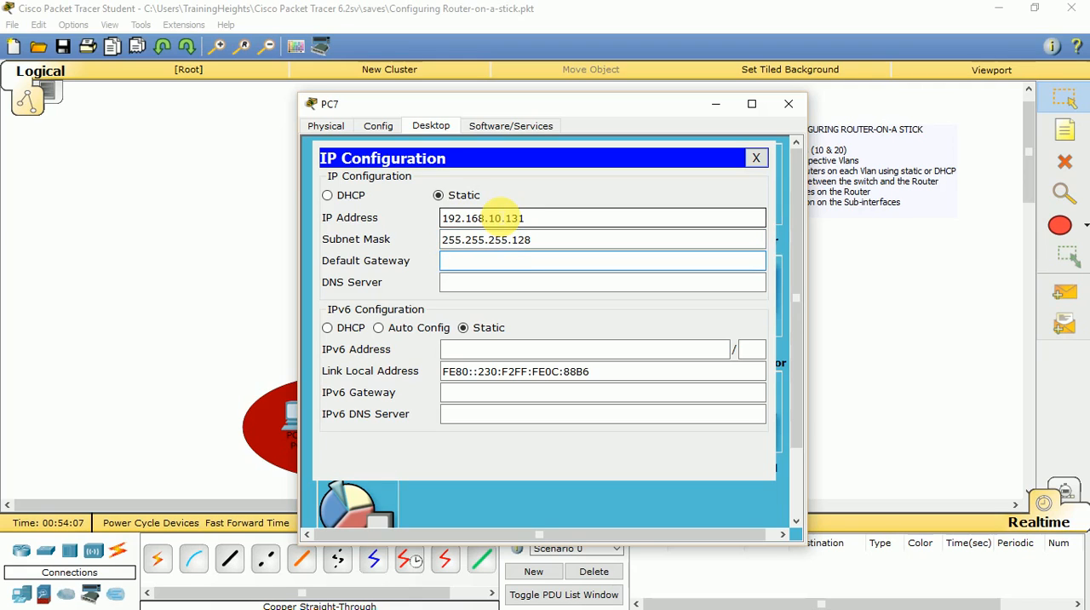
Set PC7's default gateway to 192.168.10.129 and close its IP configuration.
type("192.168.10.129")
left_click(755, 158)
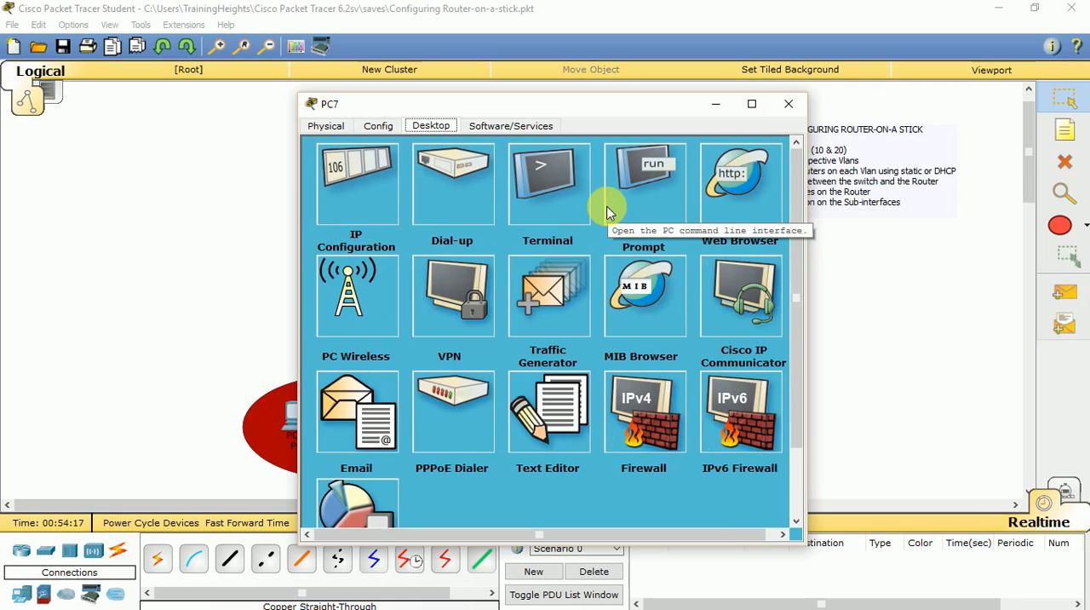
Ping 192.168.10.130 from PC7's command prompt and close PC7's window.
left_click(616, 157)
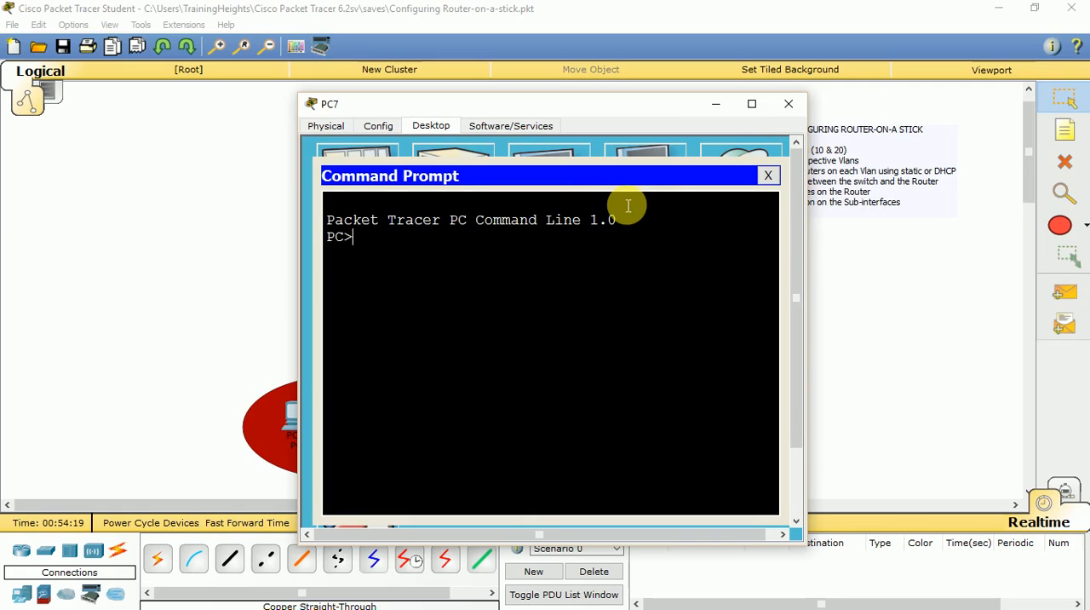
type("ping 192.168.19")
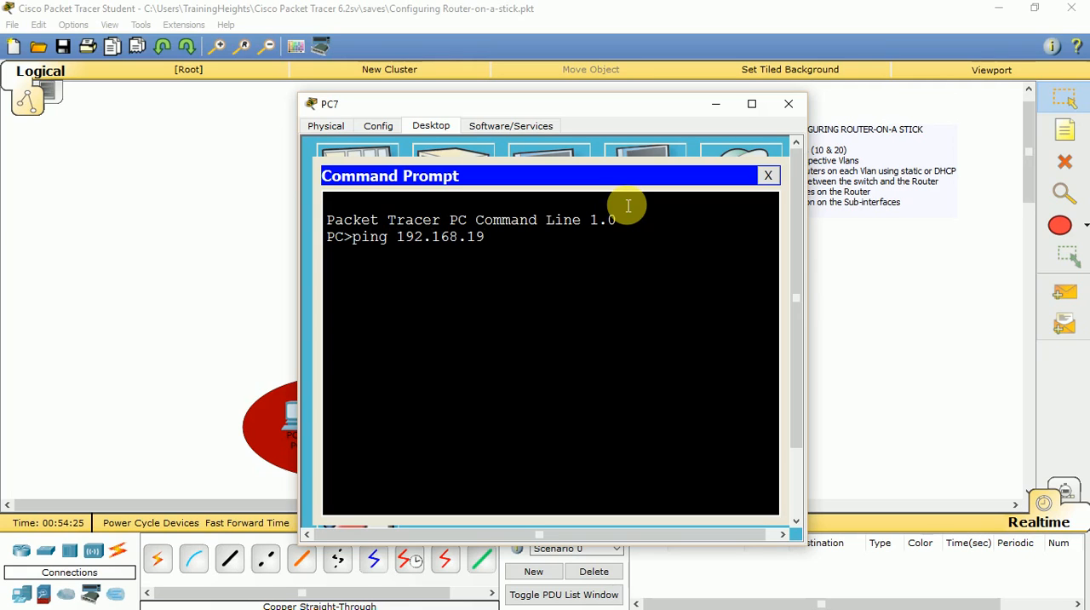
key("BackSpace")
type("9")
key("BackSpace")
type("0.130")
key("Return")
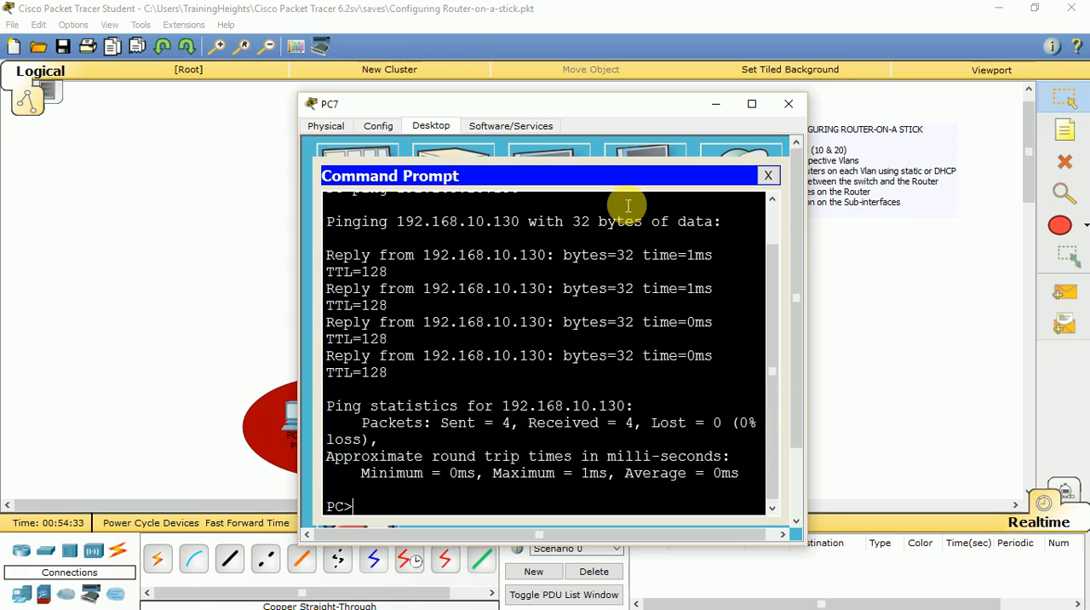
left_click(767, 176)
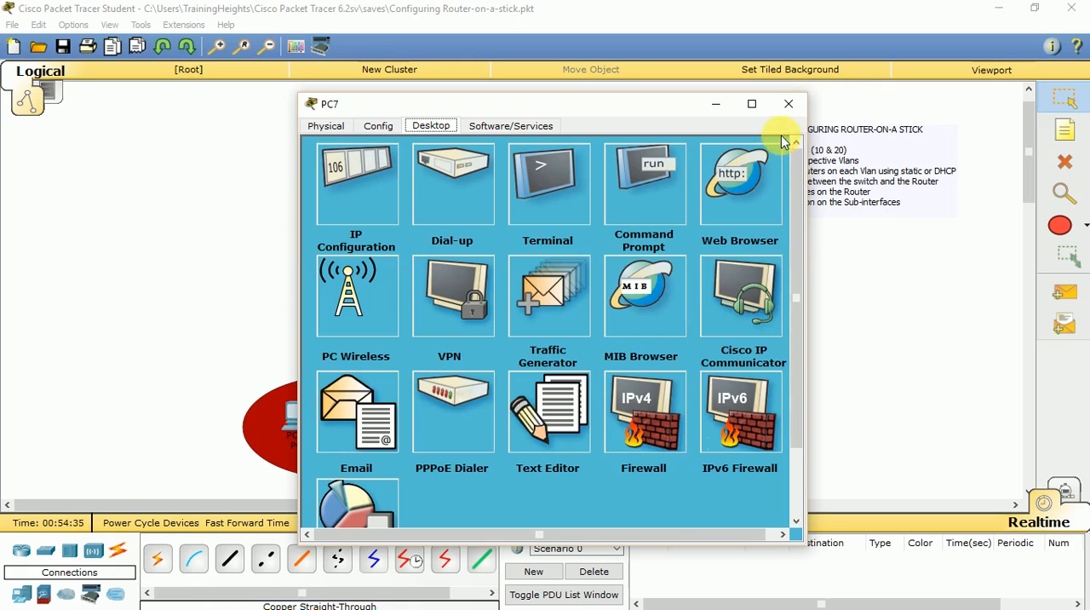
left_click(787, 104)
Open PC4's command prompt and ping 192.168.10.3 within VLAN 10.
left_click(301, 413)
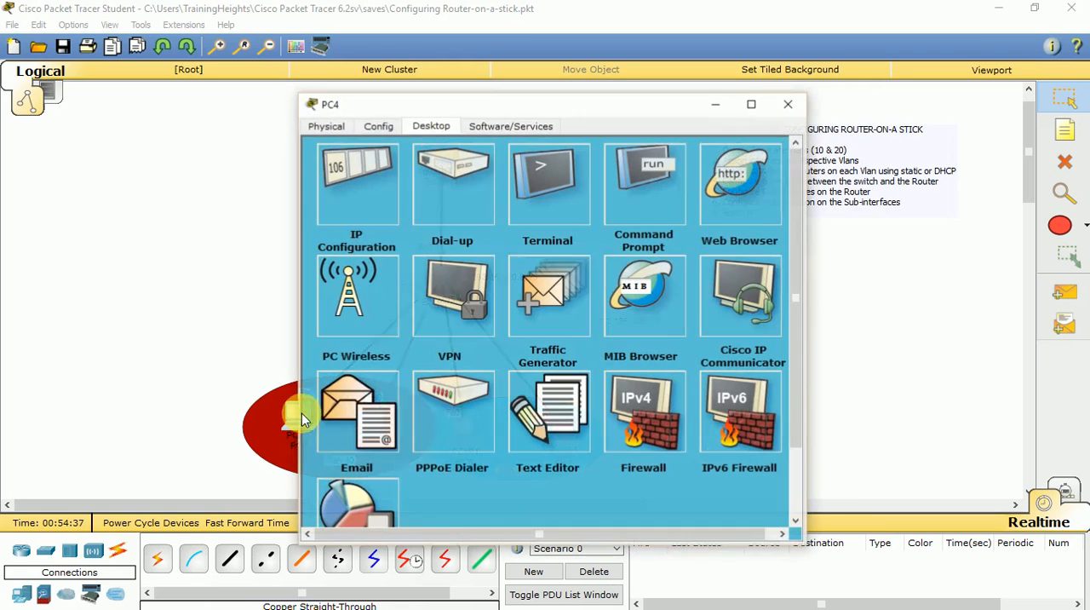
left_click(562, 174)
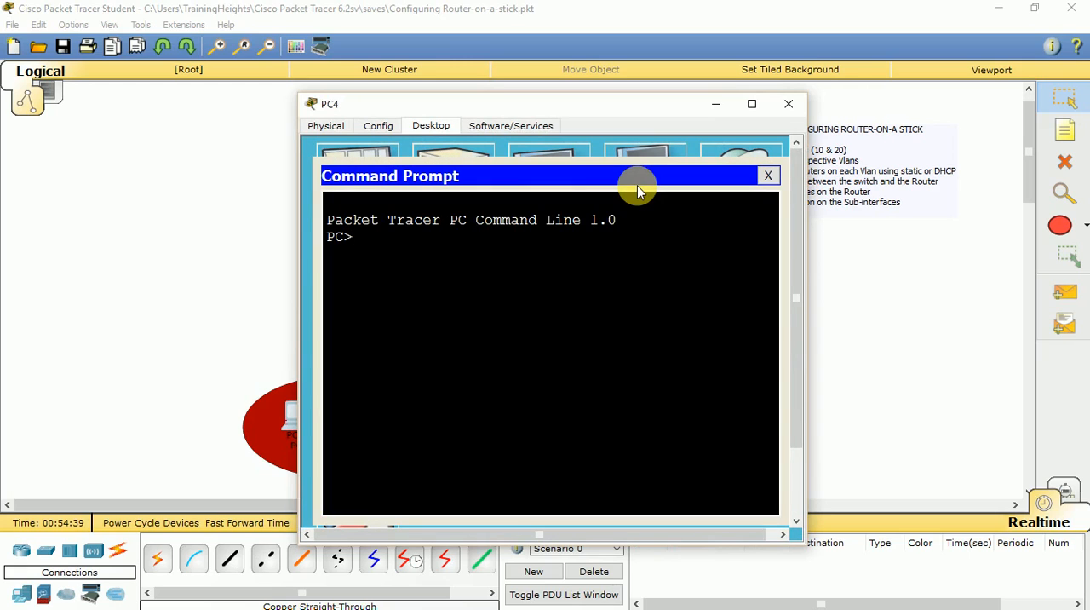
type("ping 192.168.10")
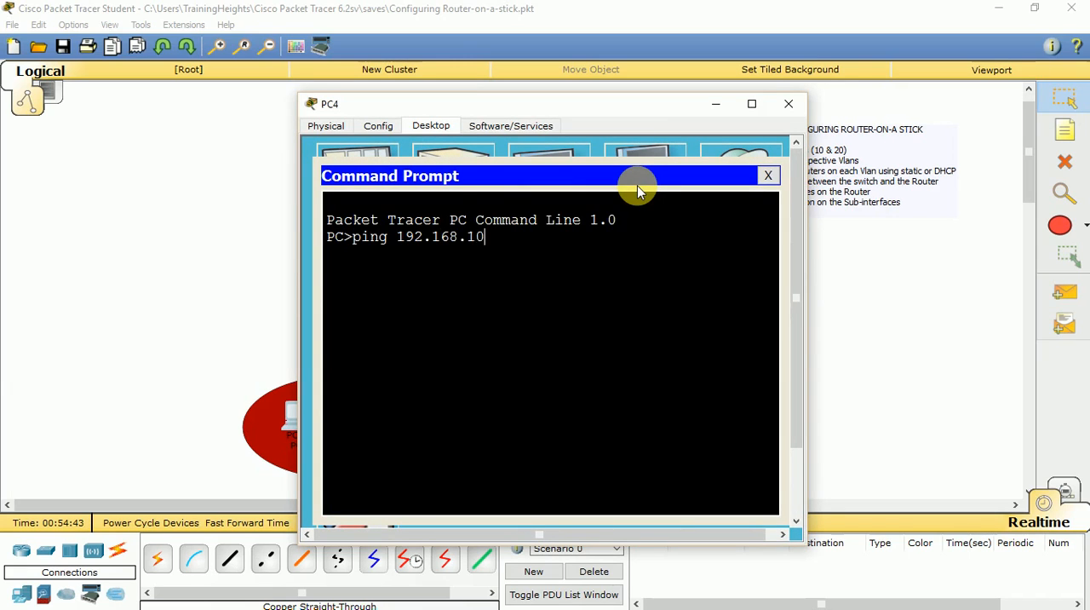
type(".3")
key("Return")
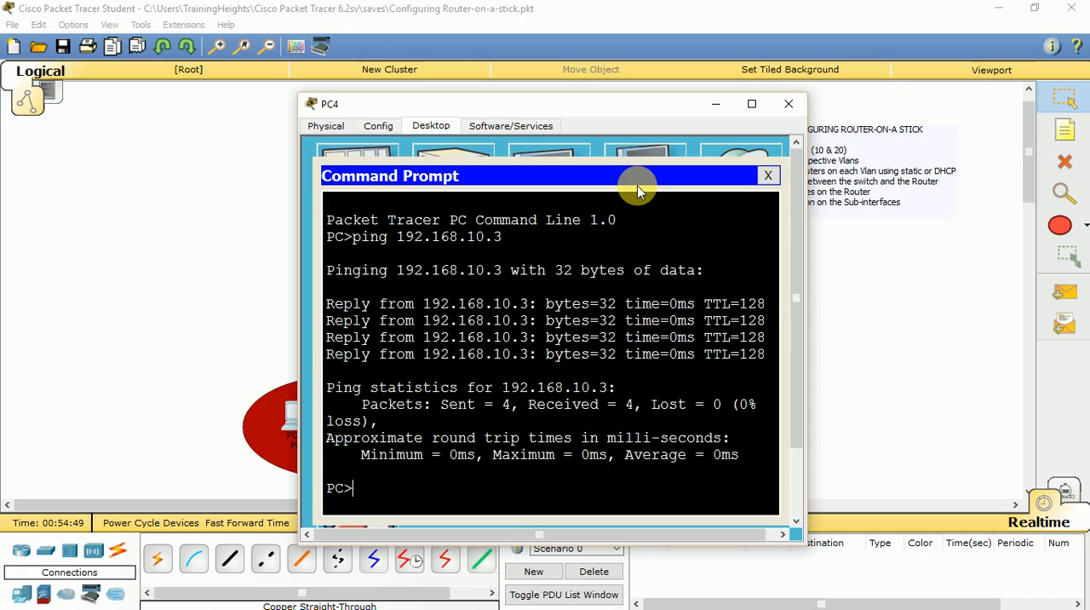
Ping the VLAN 20 address 192.168.10.130 from PC4 and close PC4's window.
key("Up")
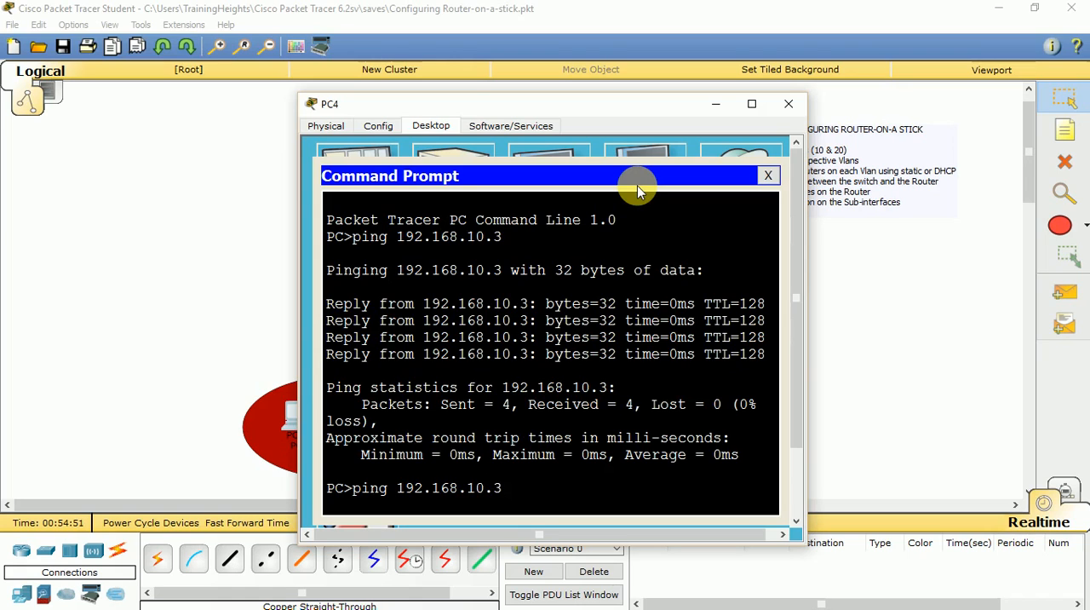
key("BackSpace")
type("130")
key("Return")
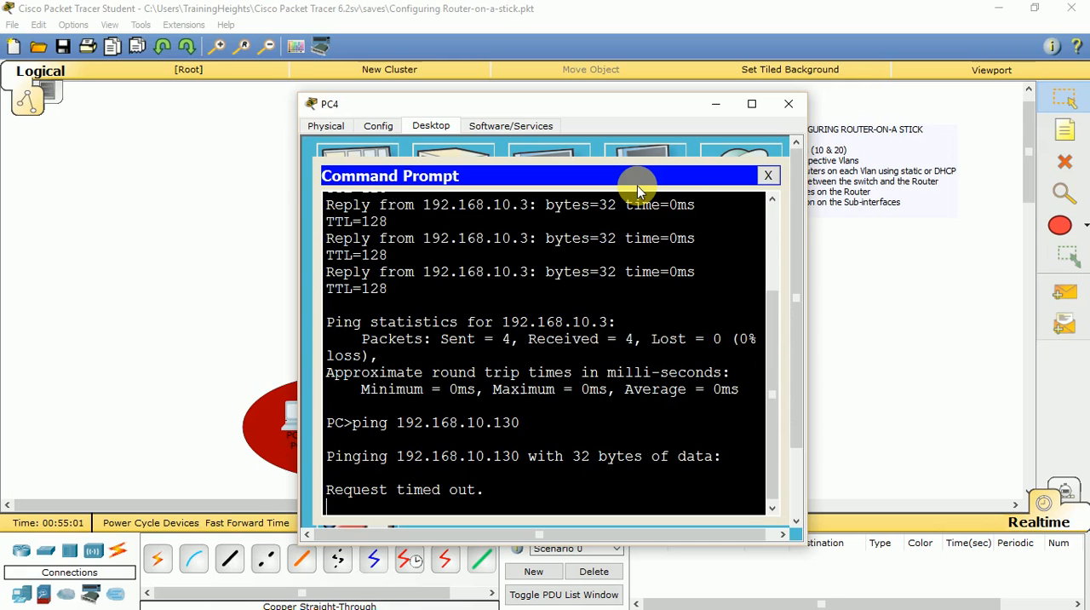
left_click(767, 175)
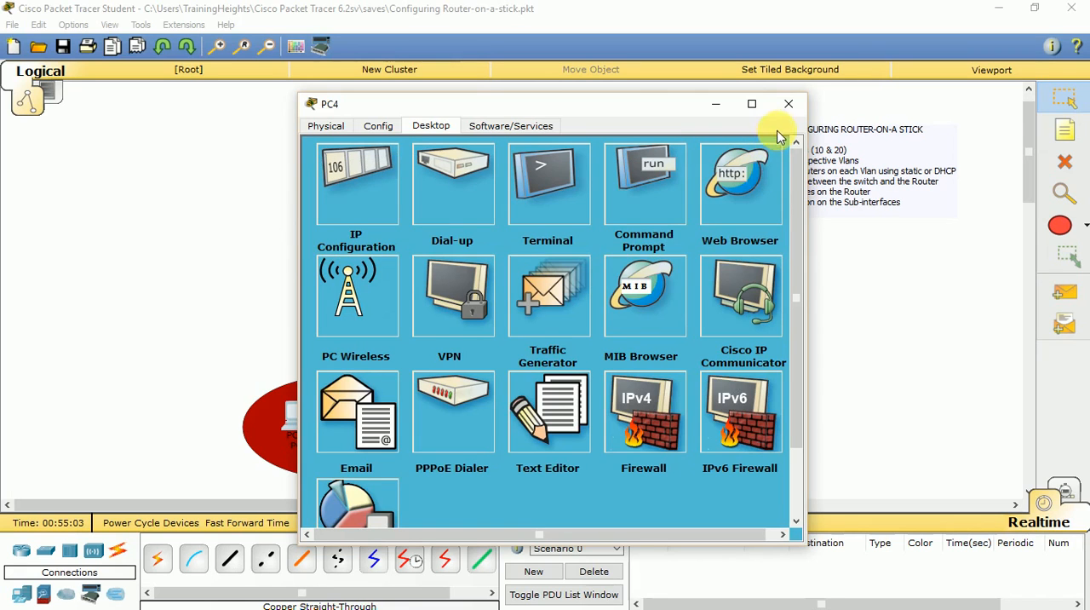
left_click(788, 103)
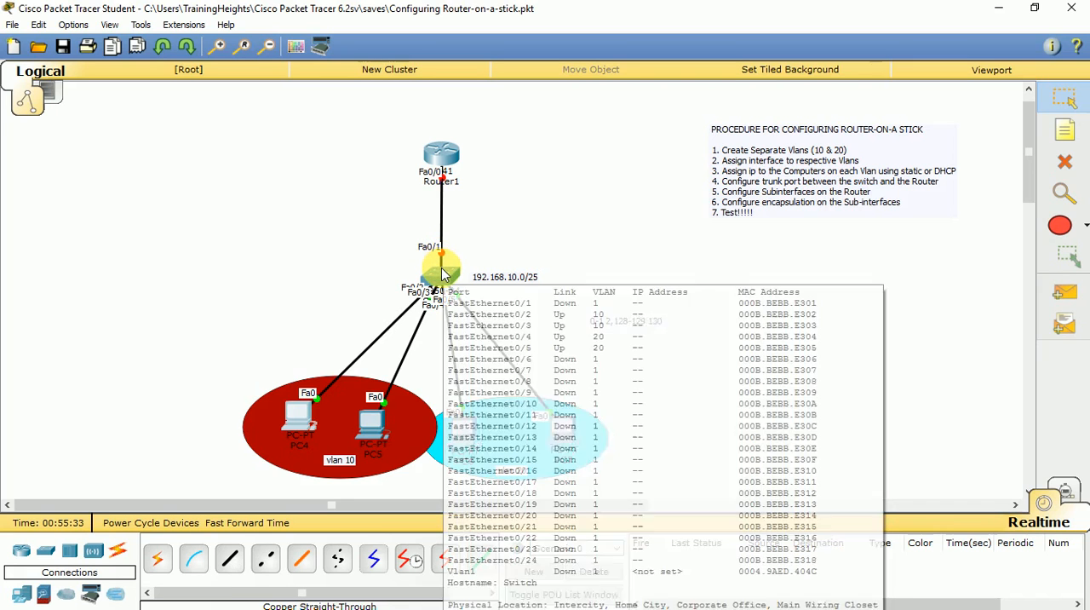
Open Switch1's command line and exit interface range mode to global configuration mode.
left_click(439, 271)
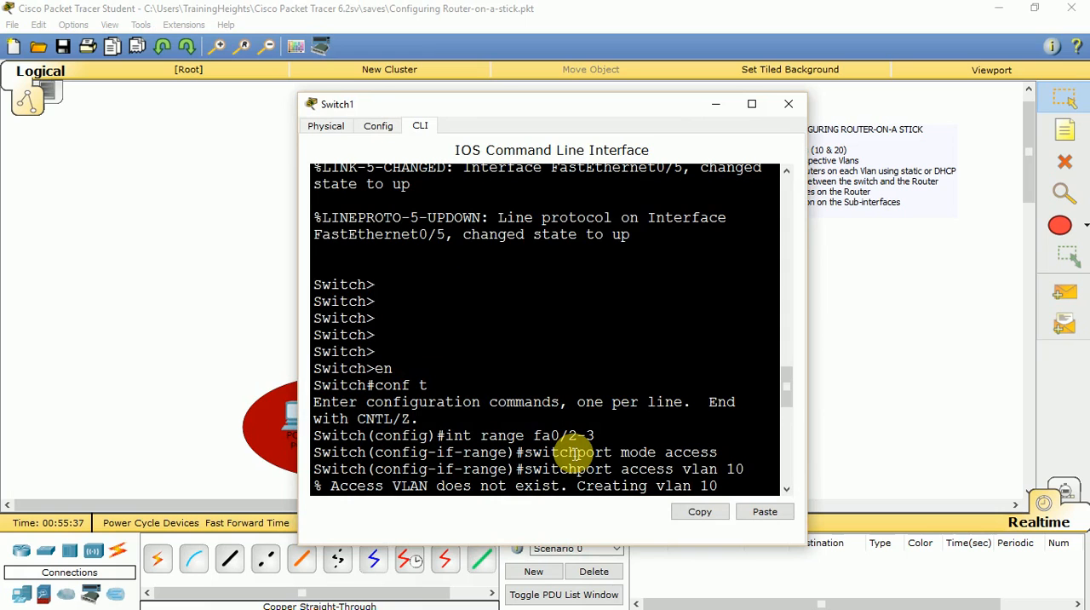
left_click(603, 492)
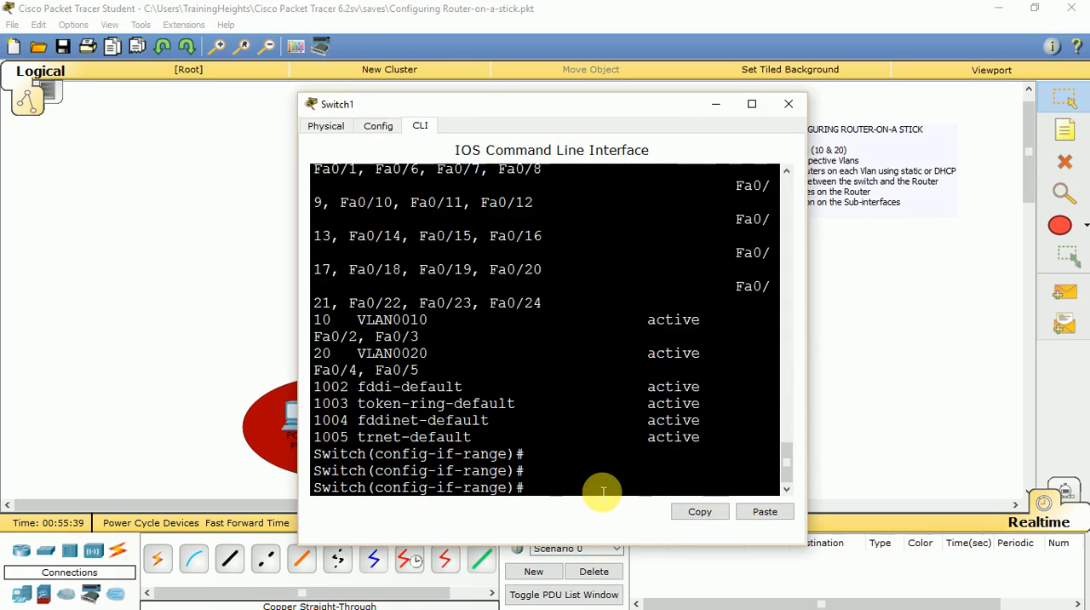
key("Return")
key("Return")
key("Return")
key("Return")
key("Return")
type("ex")
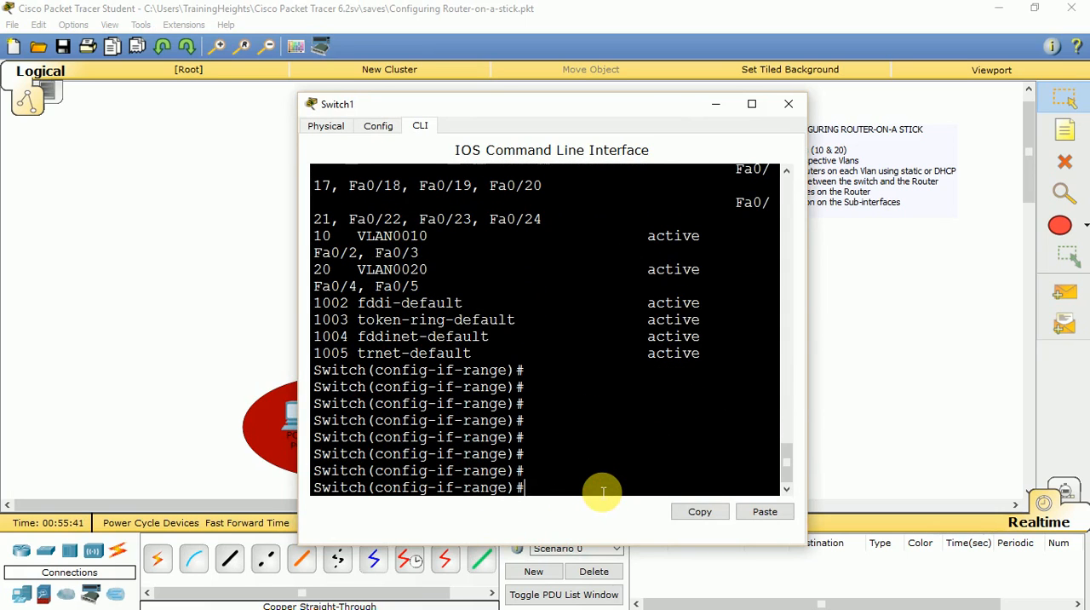
type("it")
key("Return")
Configure Switch1's interface fa0/1 towards the router as a trunk port with switchport mode trunk.
type("int")
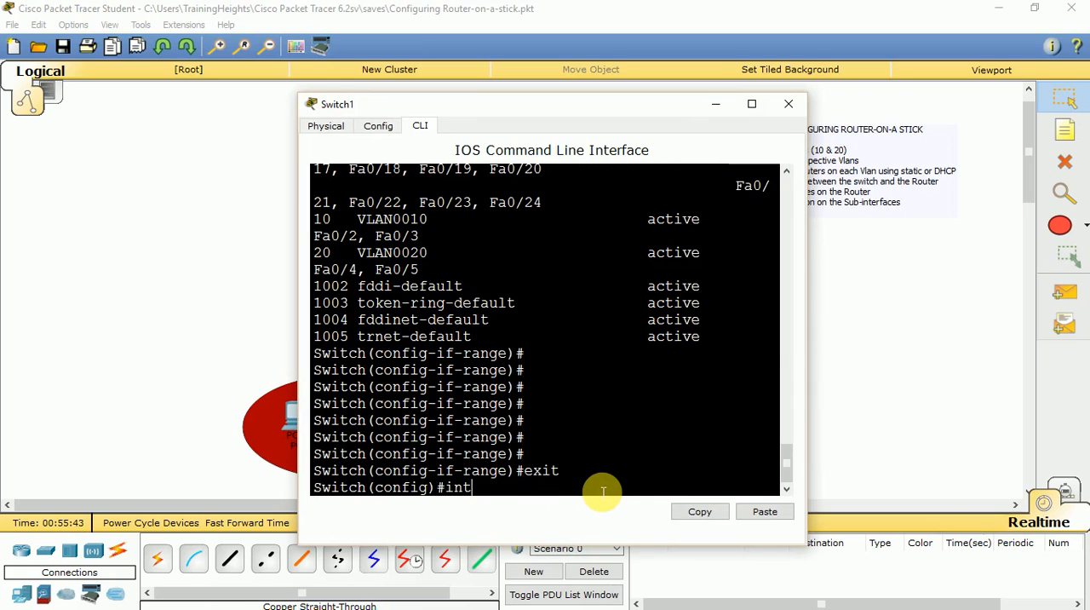
type(" fa0/1")
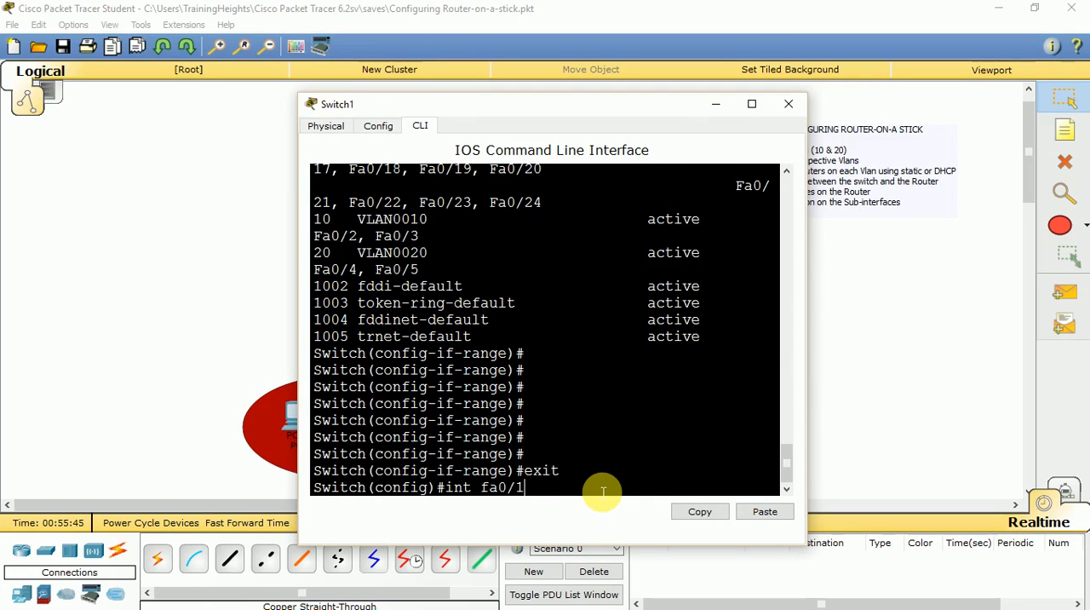
key("Return")
type("switchport ac")
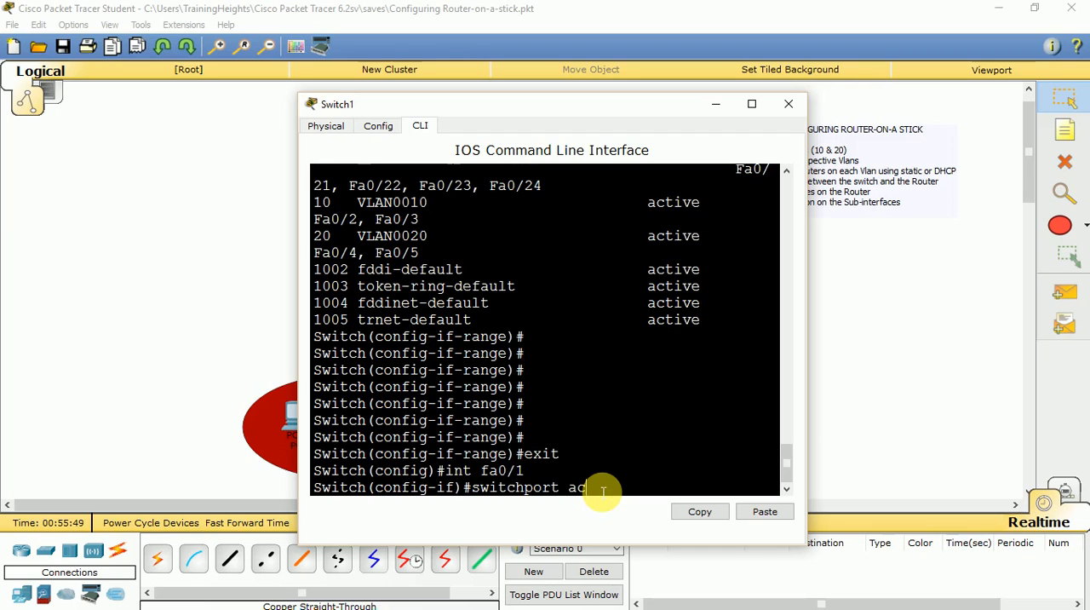
key("BackSpace")
key("BackSpace")
type("mode trunk")
key("Return")
Exit interface and global configuration modes on Switch1 to return to privileged EXEC mode.
key("Return")
key("Return")
key("Return")
key("Return")
key("Return")
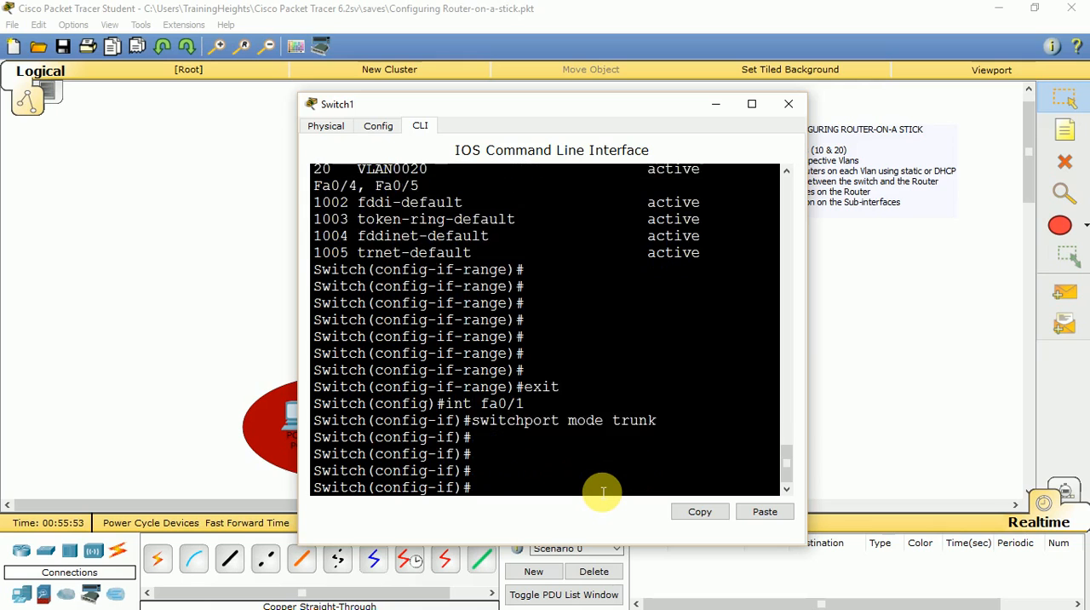
type("exit")
key("Return")
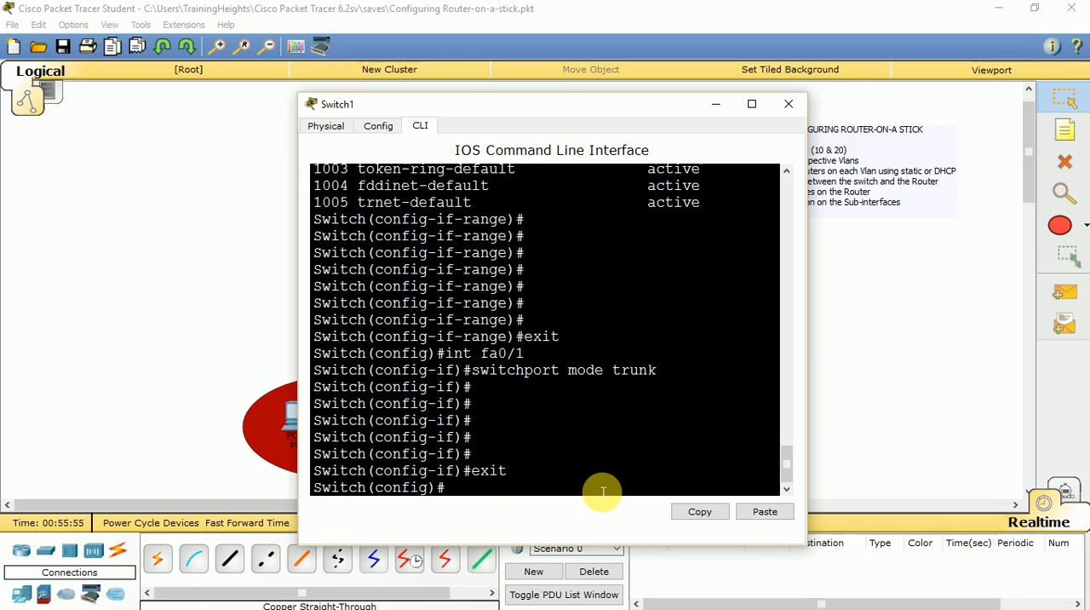
type("exit")
key("Return")
Save Switch1's configuration with wr, log out of its console and close its window.
key("Return")
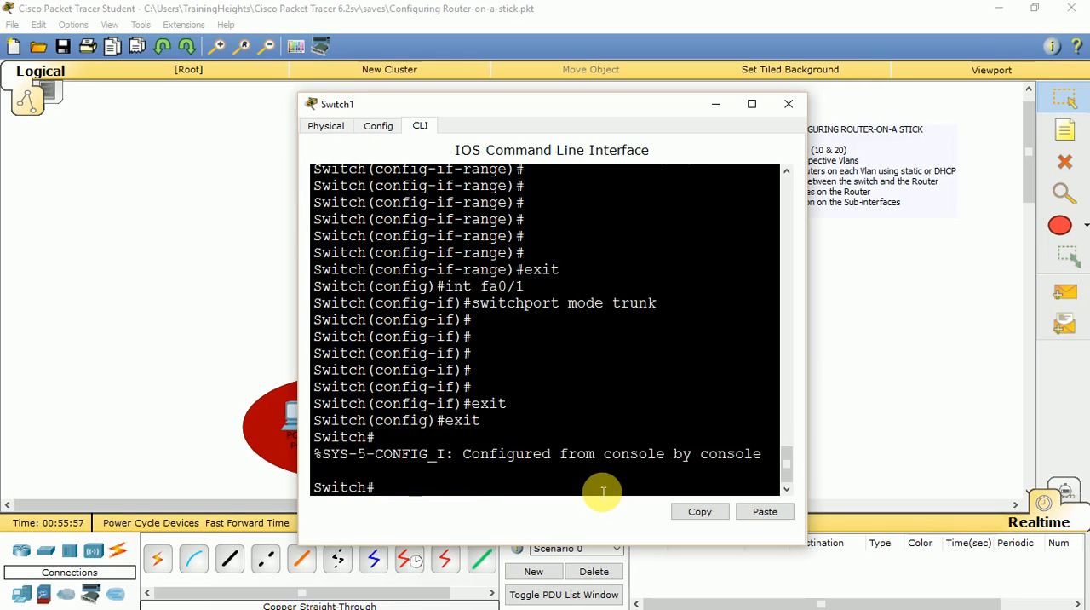
key("Return")
key("Return")
type("wr")
key("Return")
key("Return")
key("Return")
key("Return")
key("Return")
key("Return")
key("Return")
key("Return")
key("Return")
key("Return")
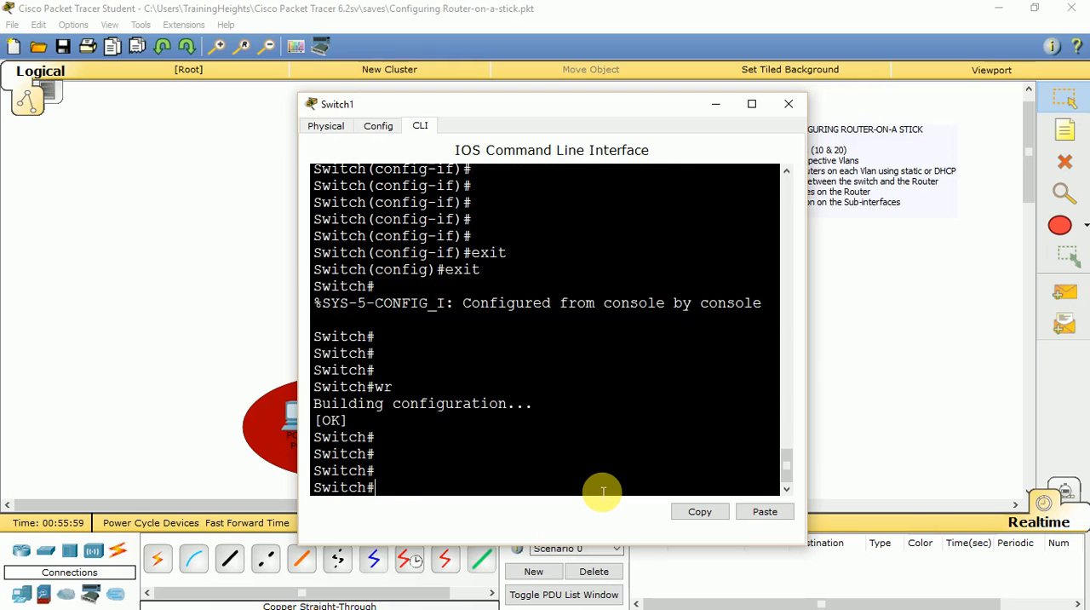
type("it")
key("Return")
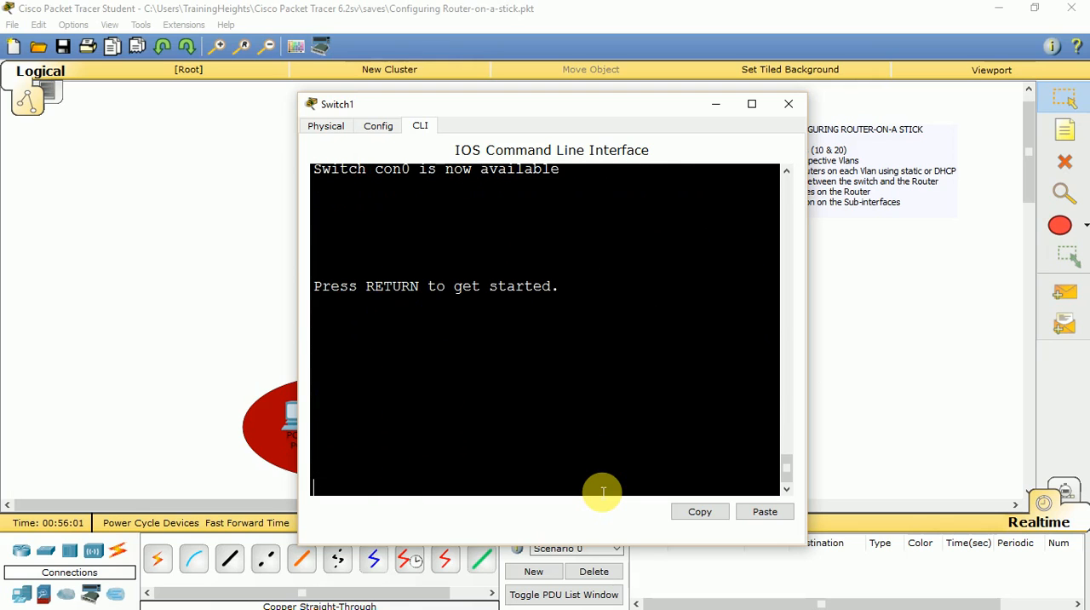
left_click(789, 104)
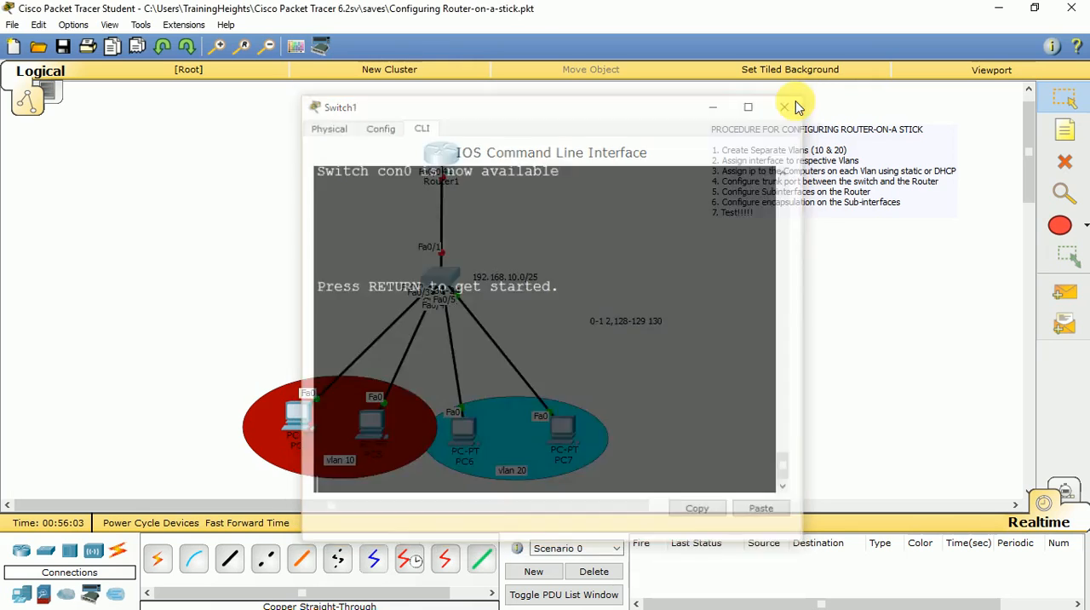
Open Router1's command line in a maximized window and decline the initial configuration dialog.
left_click(443, 155)
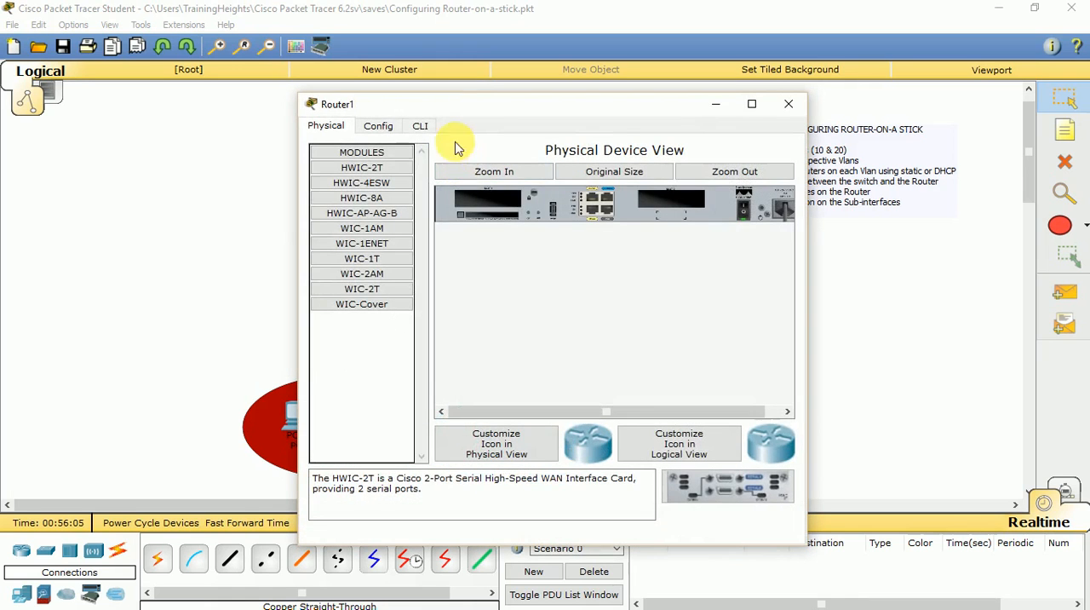
left_click(421, 126)
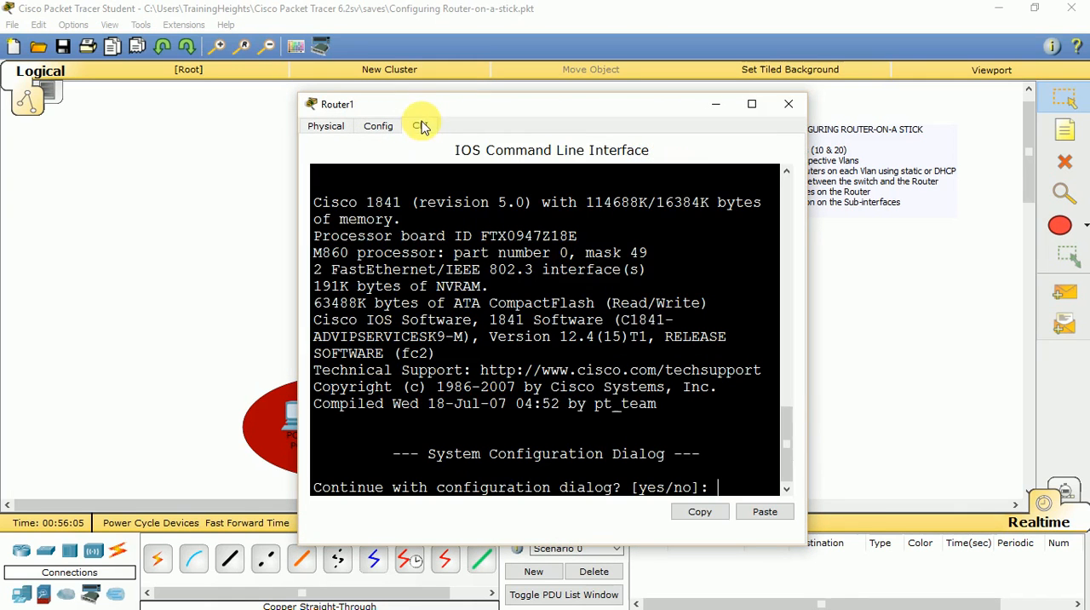
left_click(752, 103)
type("n")
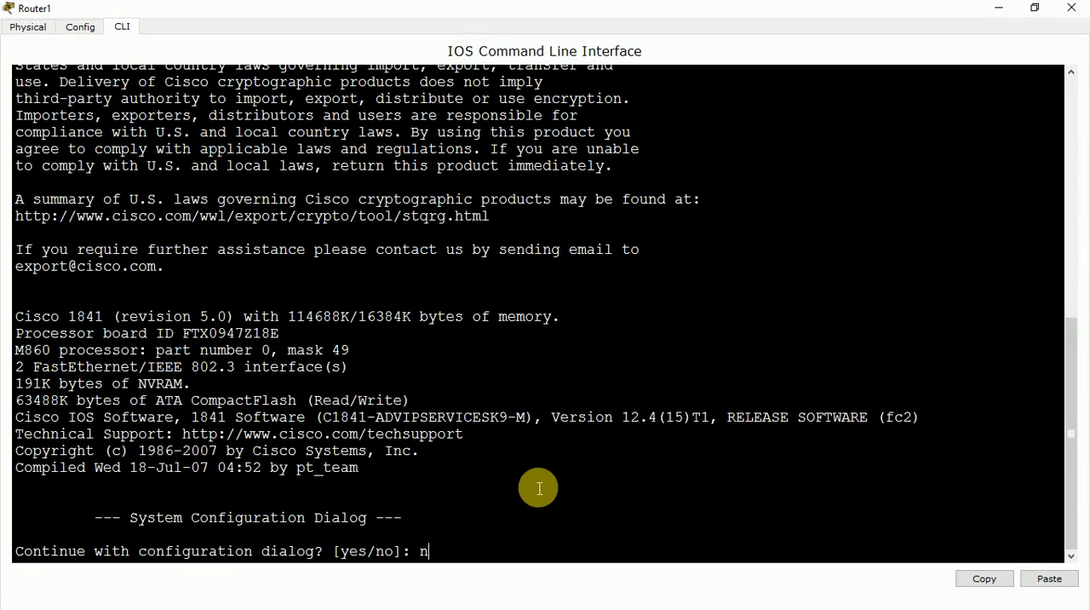
key("Return")
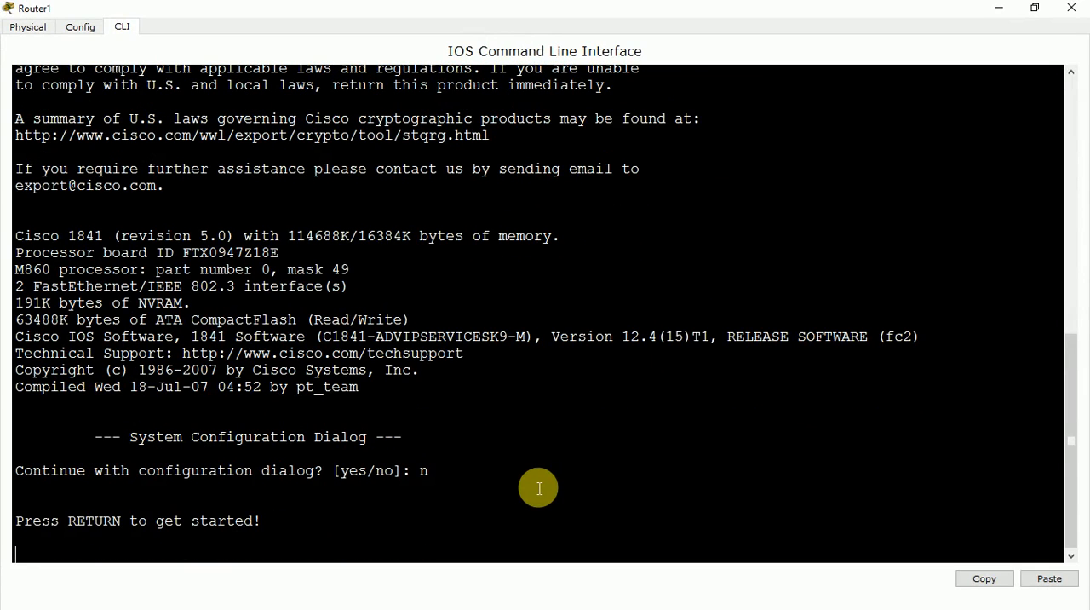
Start Router1's console session and enter privileged EXEC mode with en.
key("Return")
type("en")
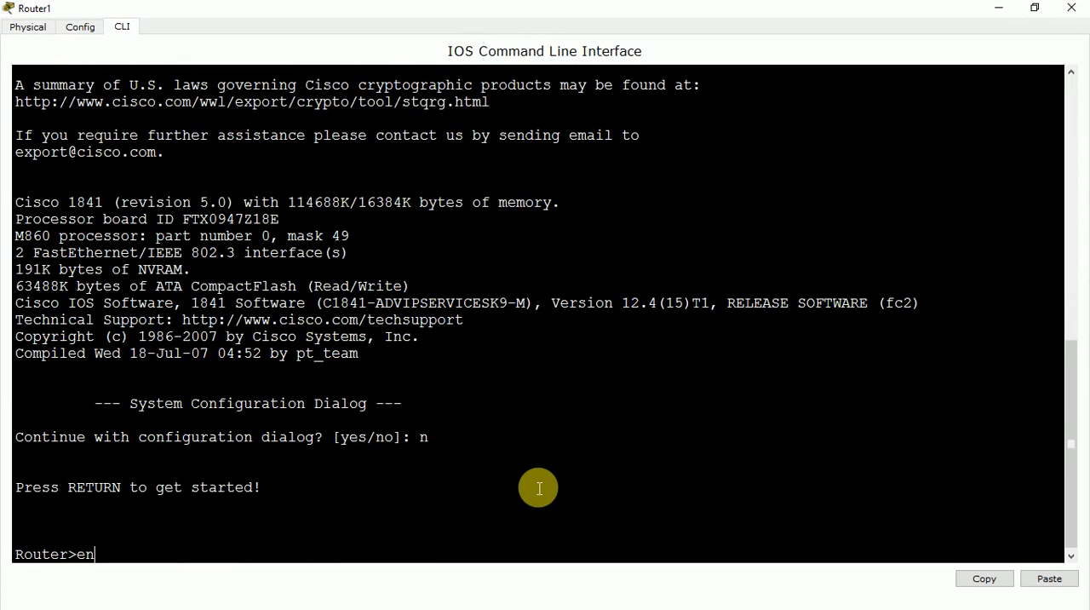
key("Return")
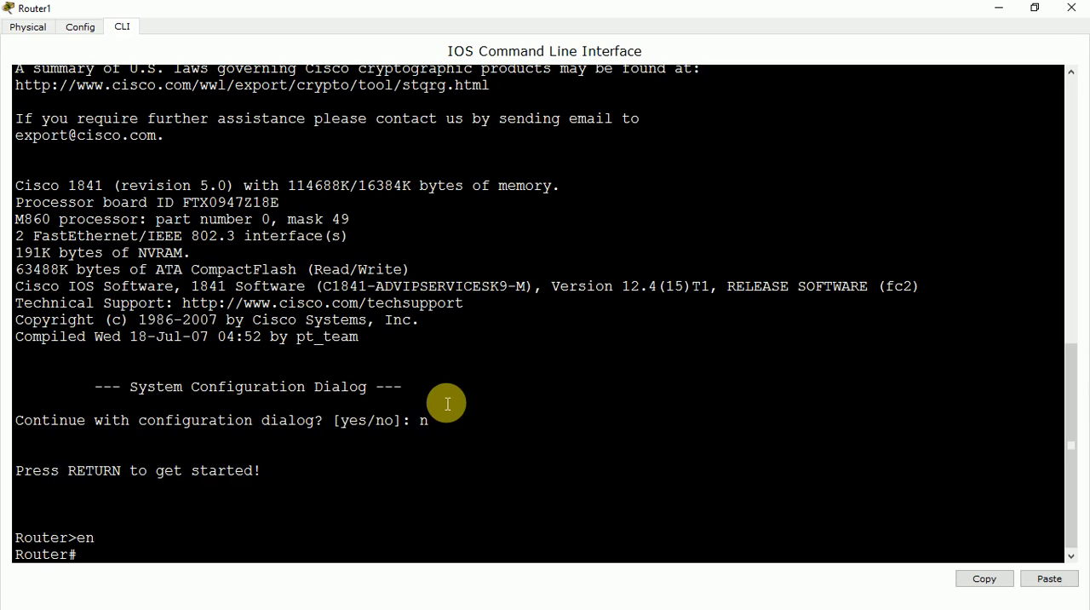
Minimize Router1's window and examine the link between Router1 and the switch in the topology.
left_click(996, 7)
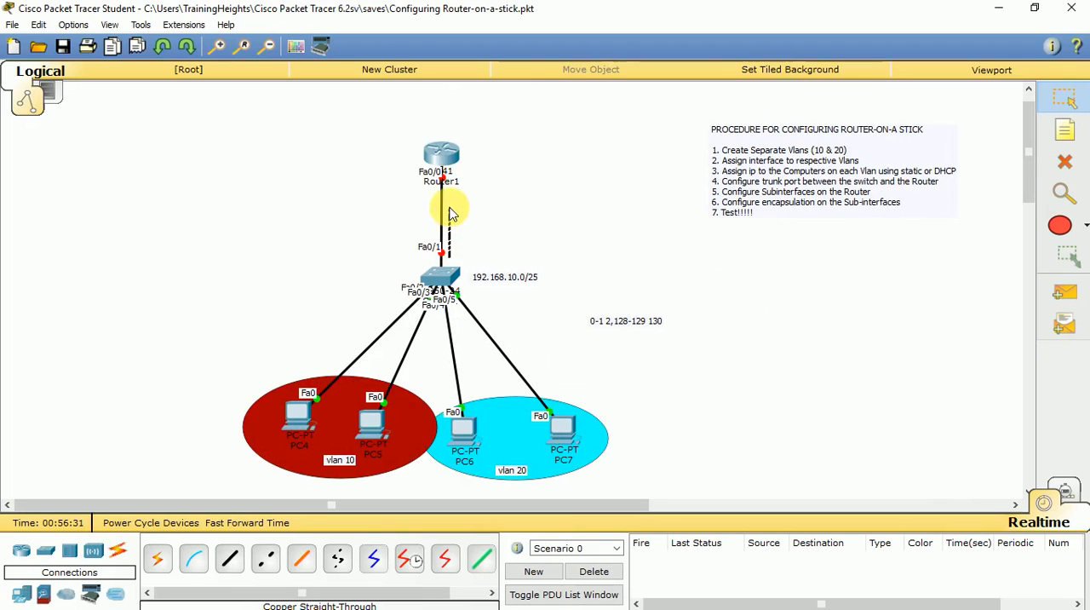
mouse_move(451, 189)
left_mouse_down()
mouse_move(431, 177)
mouse_move(451, 174)
mouse_move(451, 218)
mouse_move(452, 179)
left_mouse_up()
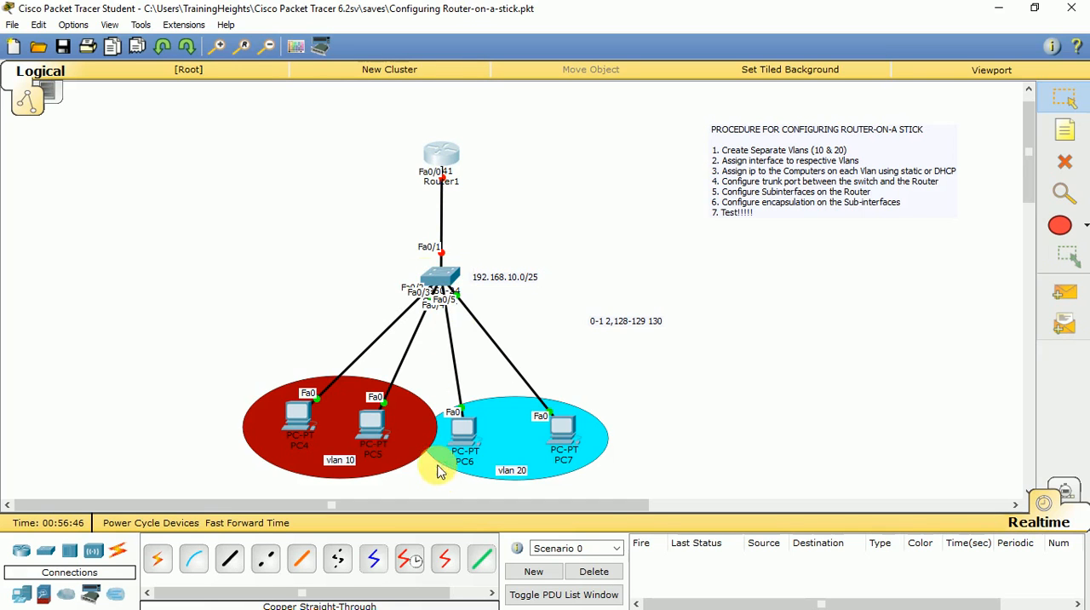
Reopen Router1's command line in a maximized window at the privileged EXEC prompt.
left_click(441, 174)
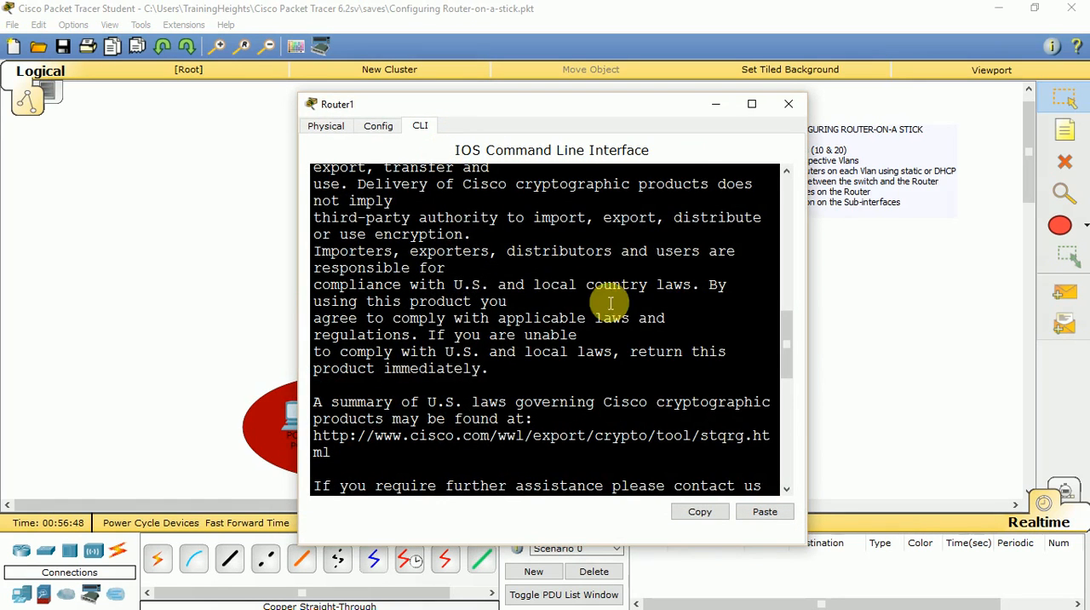
left_click(751, 104)
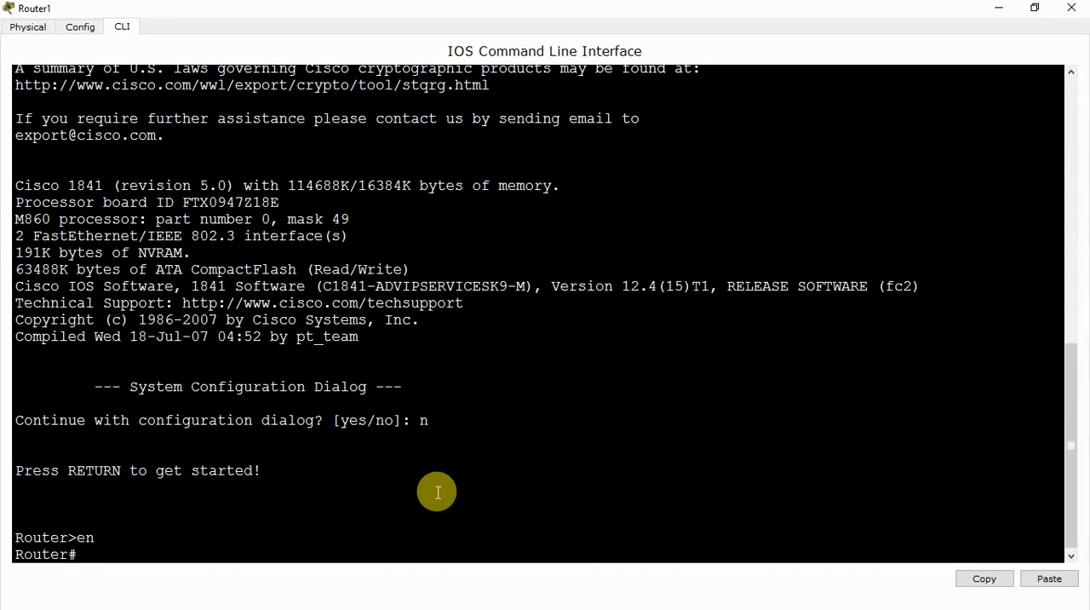
key("Return")
key("Return")
key("Return")
key("Return")
key("Return")
key("Return")
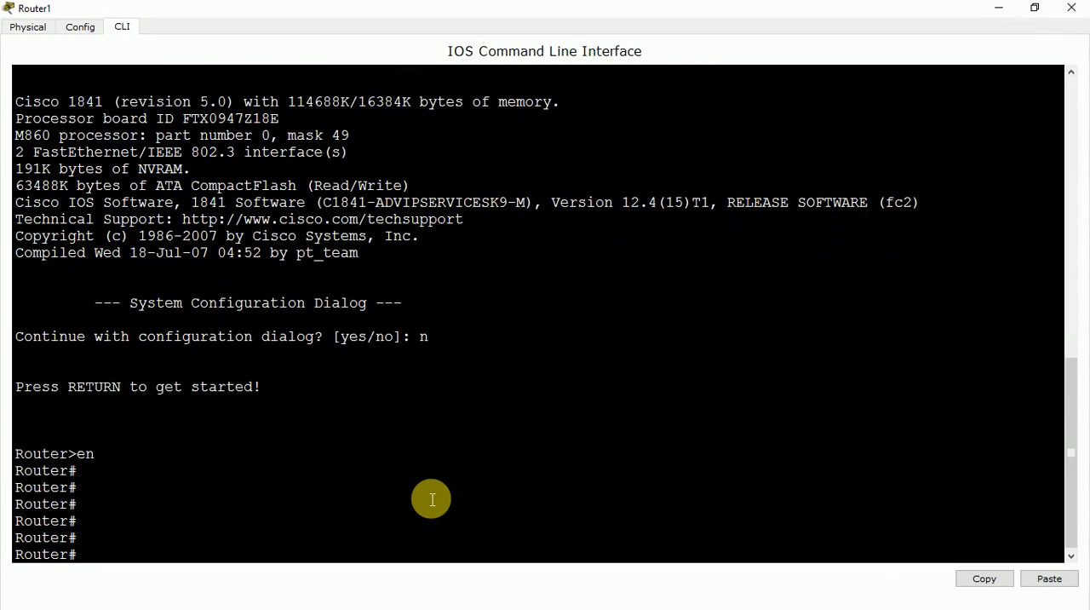
key("BackSpace")
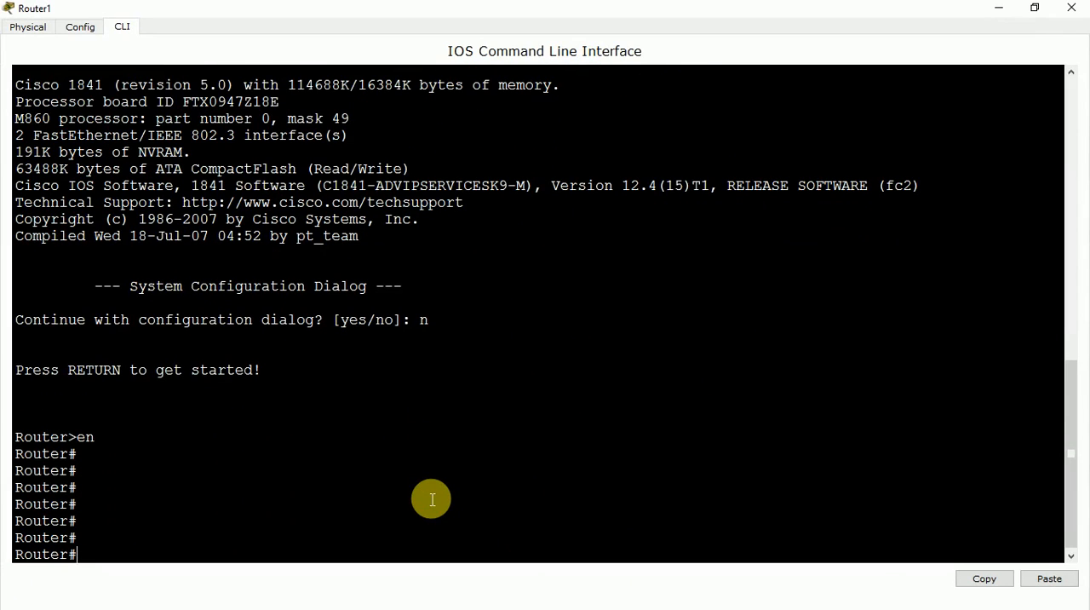
Enter global configuration mode with conf t and select interface fa0/0.
type("conf t")
key("Return")
type("int f")
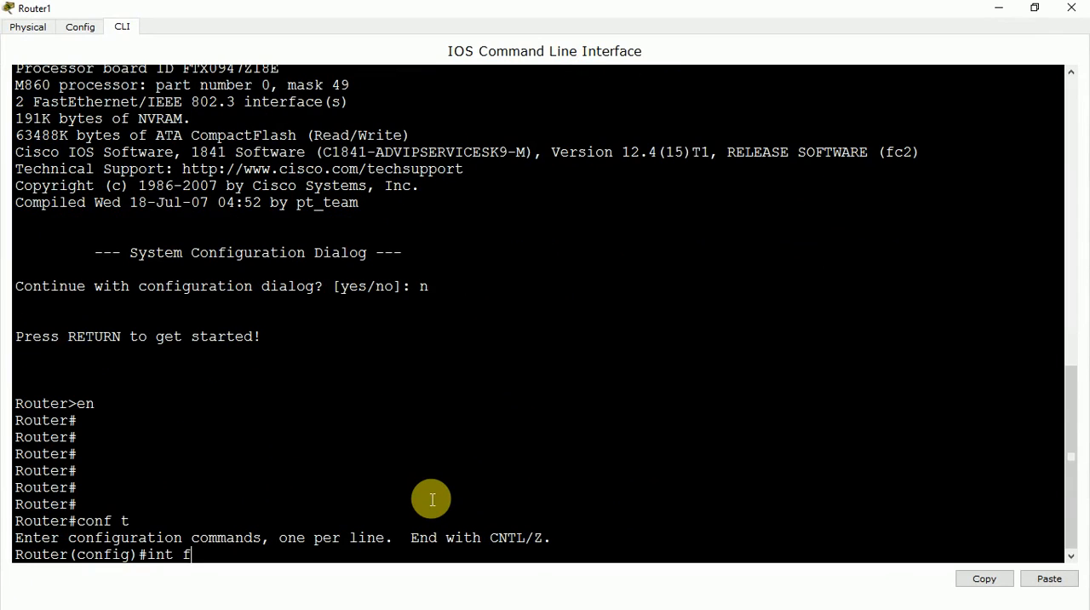
type("a0/")
key("Return")
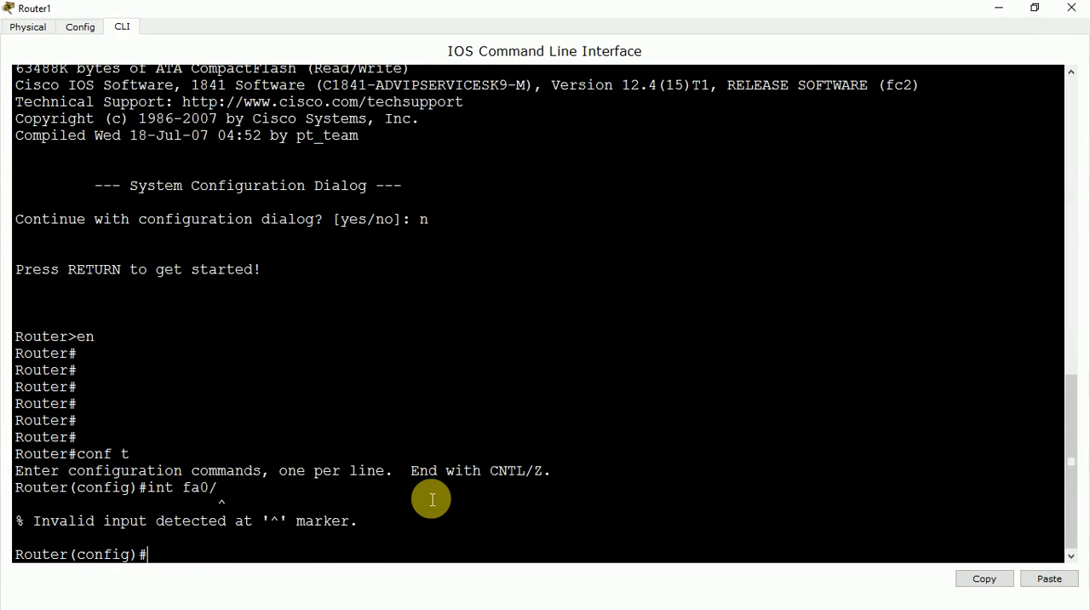
key("Up")
type("0")
key("Return")
key("Return")
key("Return")
key("Return")
key("Return")
key("Return")
key("Return")
key("Return")
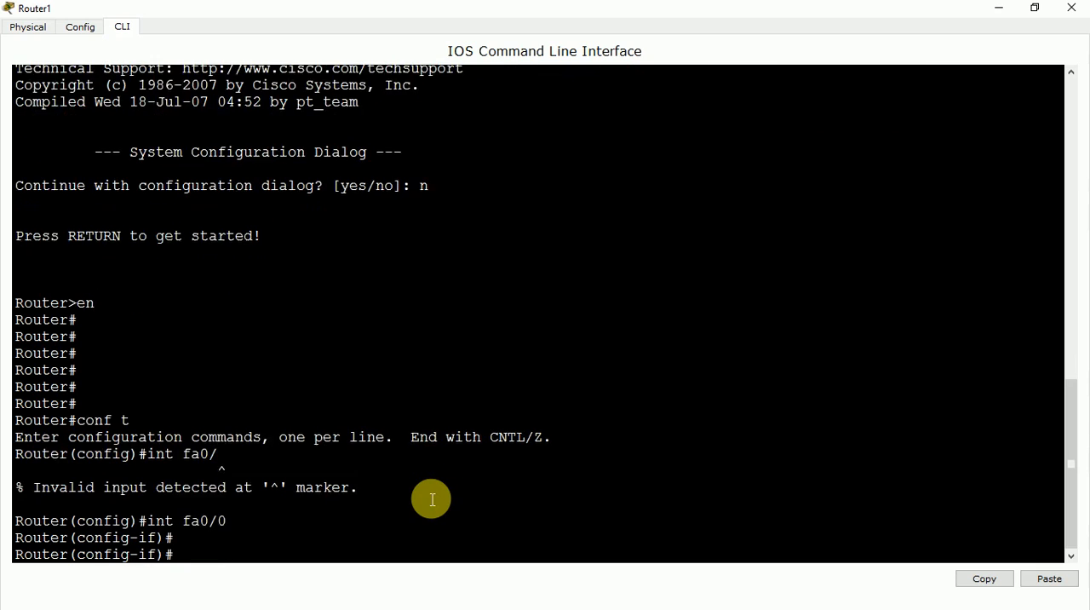
Enable interface fa0/0 with no shut.
type("no shut")
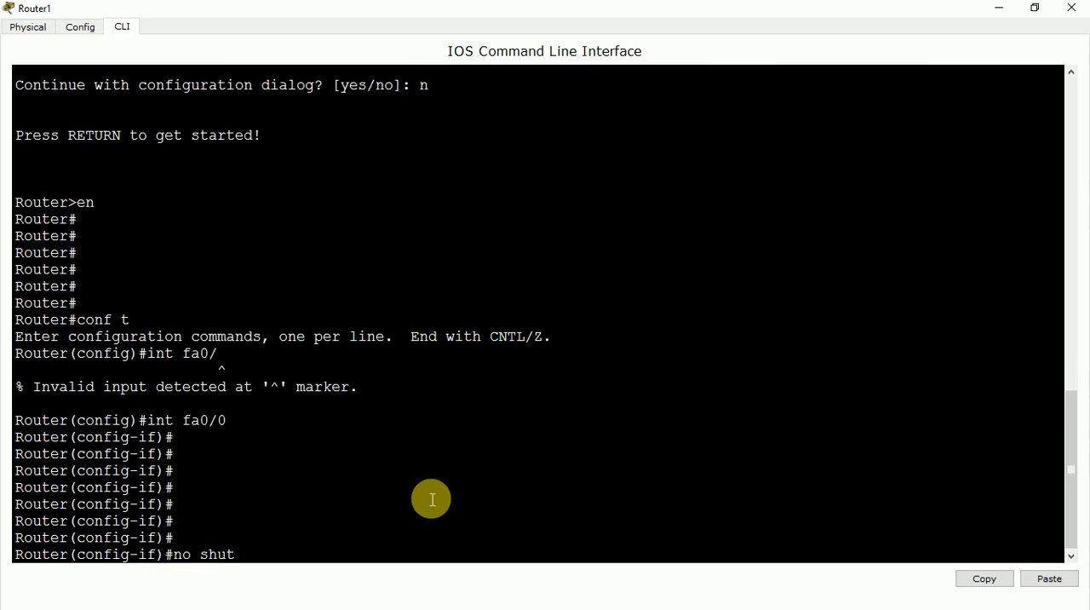
key("Return")
key("Return")
key("Return")
key("Return")
key("Return")
key("Return")
key("Return")
key("Return")
key("Return")
key("Return")
key("Return")
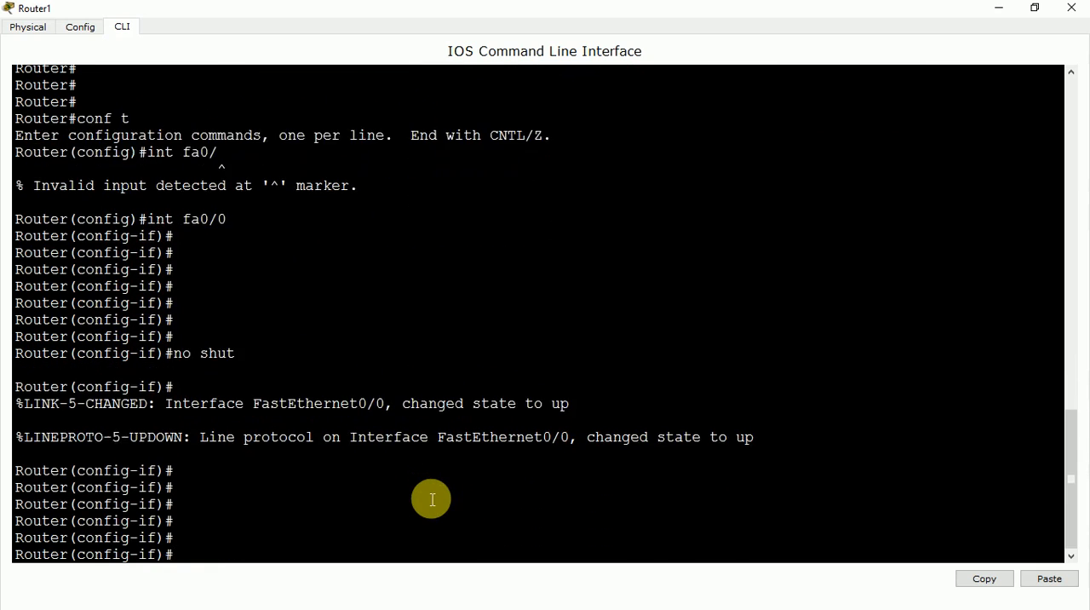
key("Return")
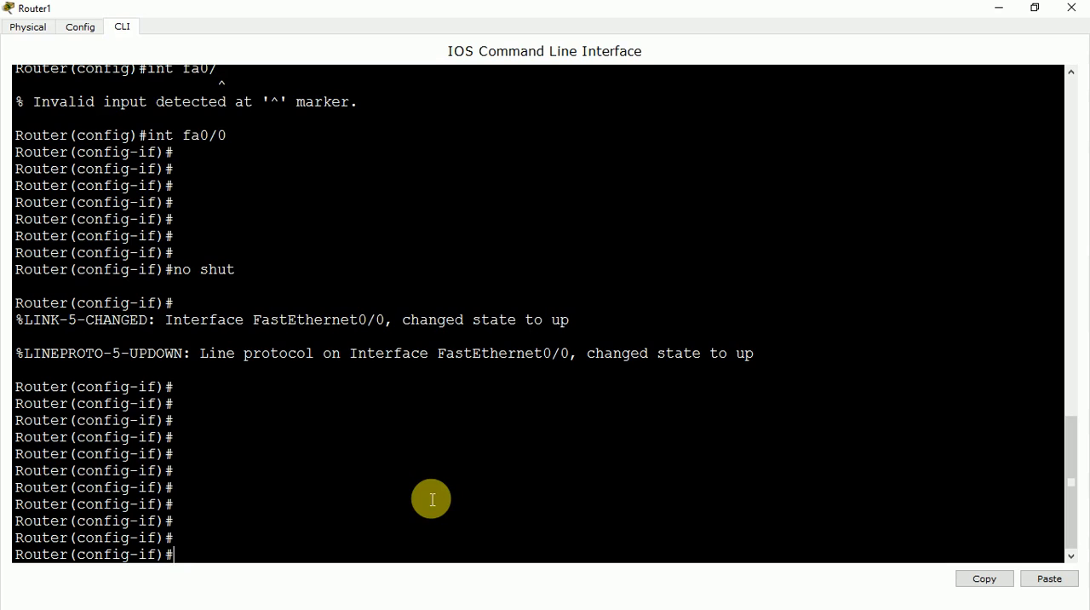
Create subinterface fa0/0.1 on Router1 and enter its configuration mode.
key("Up")
key("Up")
key("Return")
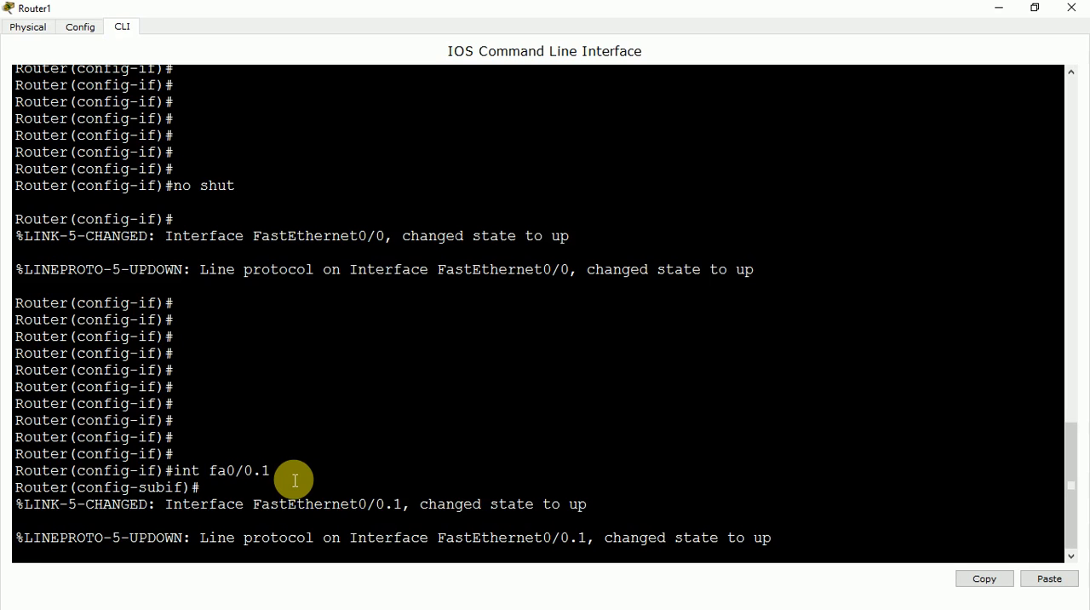
key("Return")
key("Return")
key("Return")
key("Return")
key("Return")
Start an ip address command for subinterface fa0/0.1 with the address 192.168.10.1, without submitting it.
type("ip")
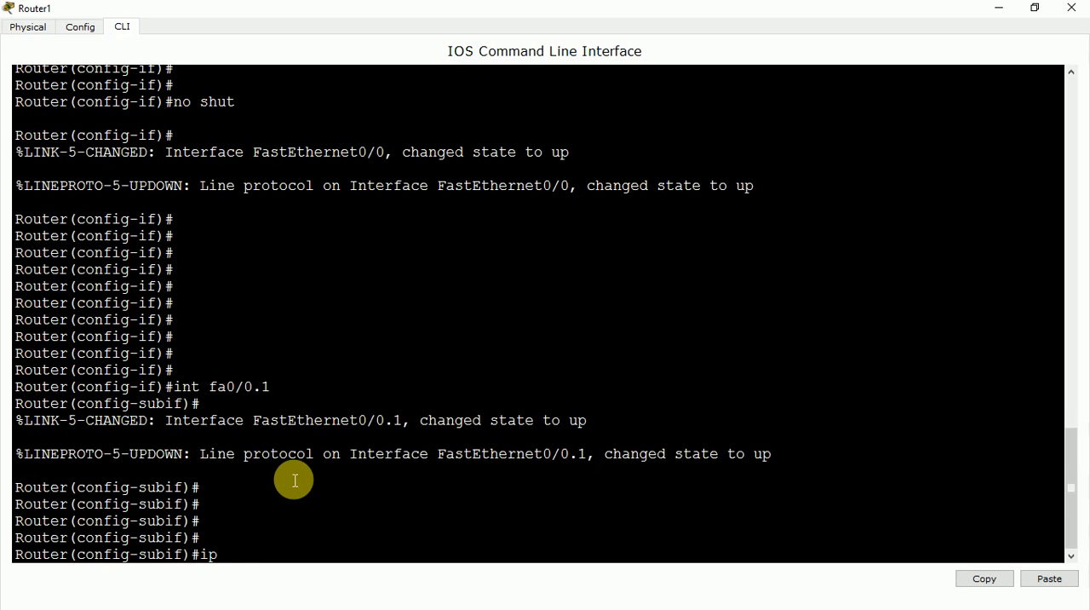
type(" address 192.168")
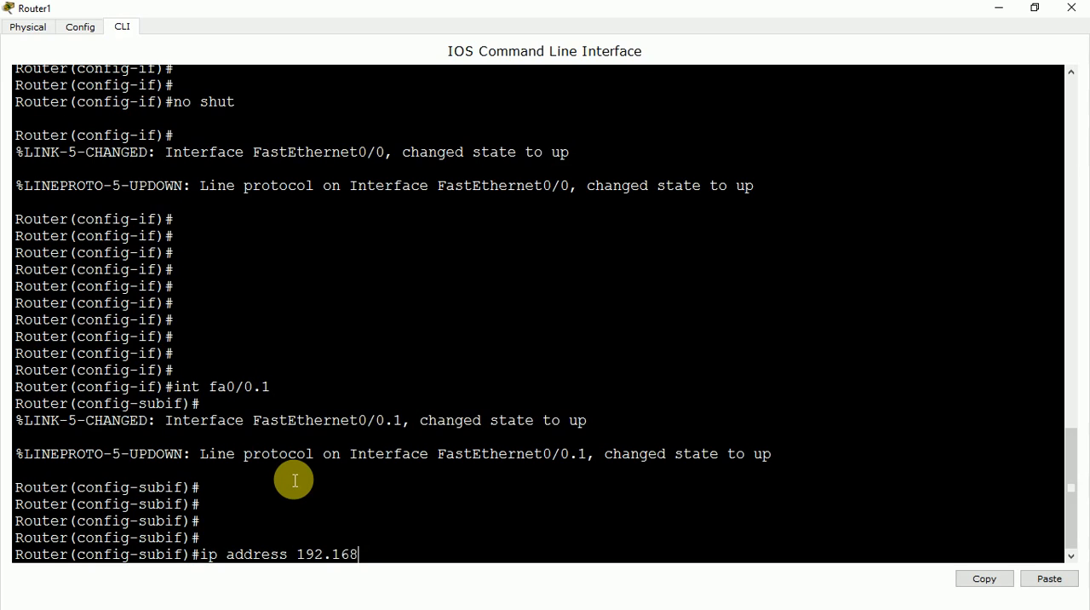
type(".10.1")
Minimize Router1's window, examine the VLAN 10 group in the topology, and reopen the router's command line maximized.
left_click(998, 15)
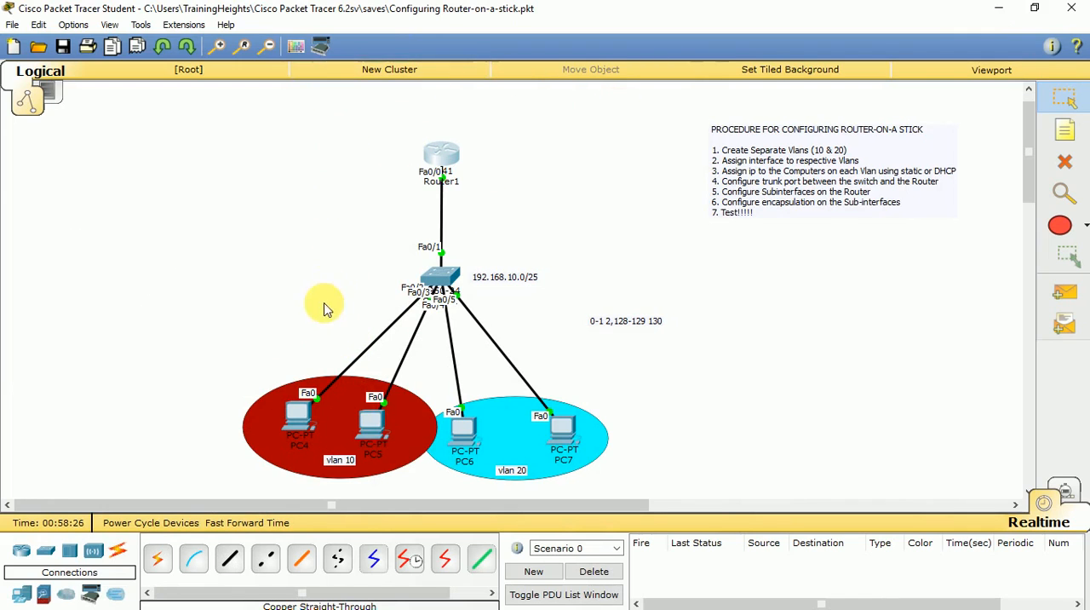
left_click(339, 454)
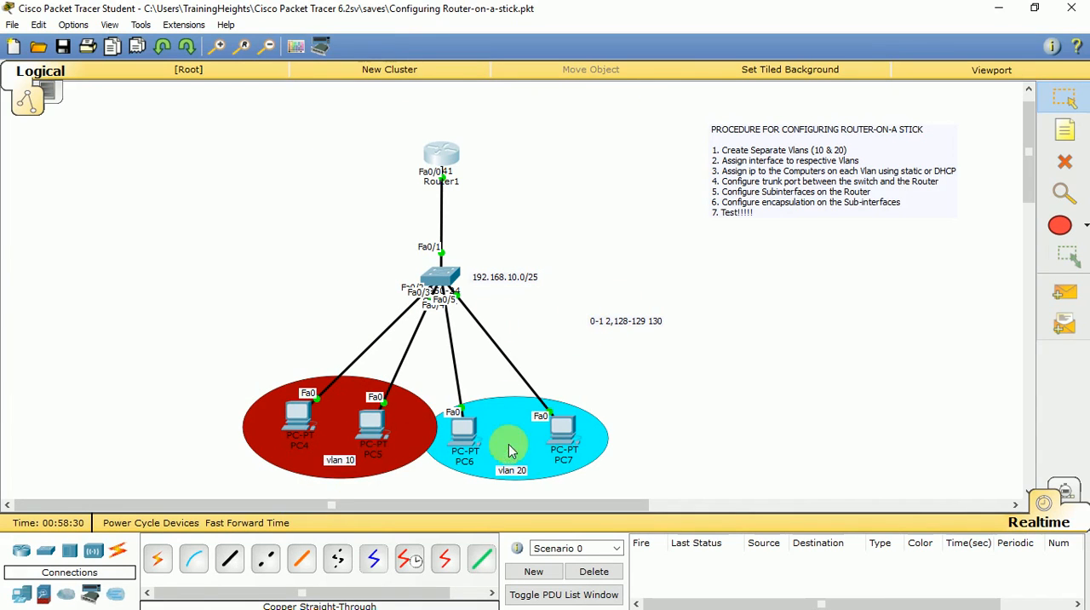
left_click(441, 140)
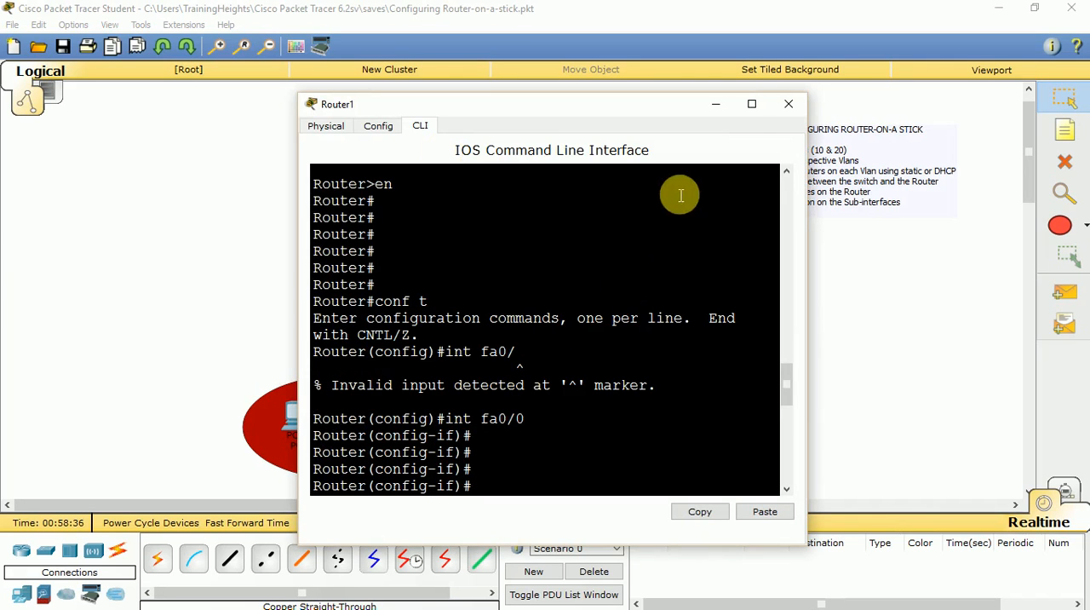
left_click(752, 104)
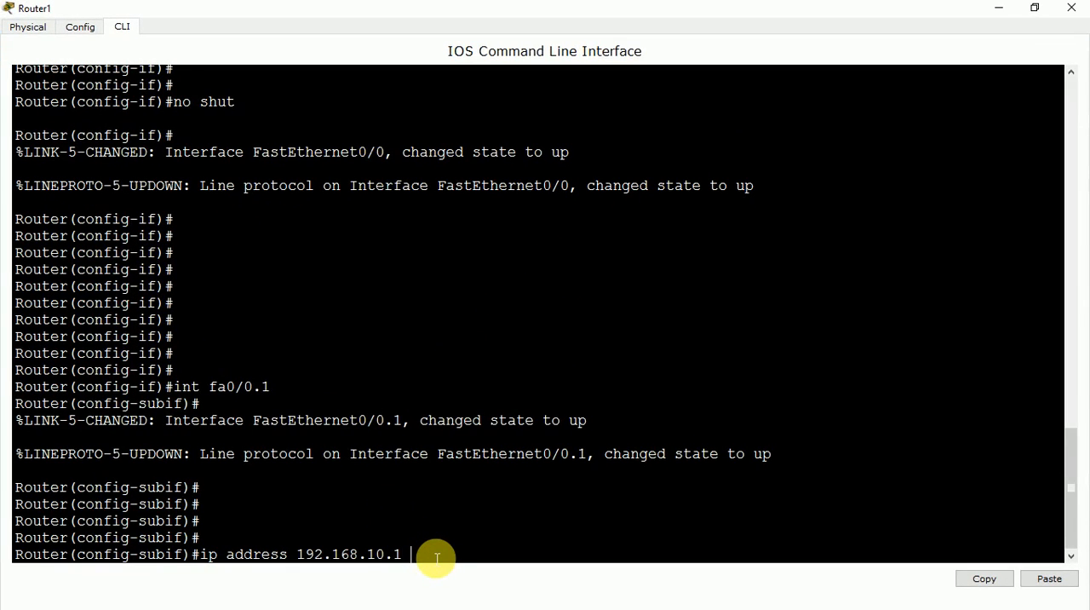
Try to assign 192.168.10.1 to fa0/0.1 by completing the pending command with mask 255.255.255.128.
type("255.255.255.128")
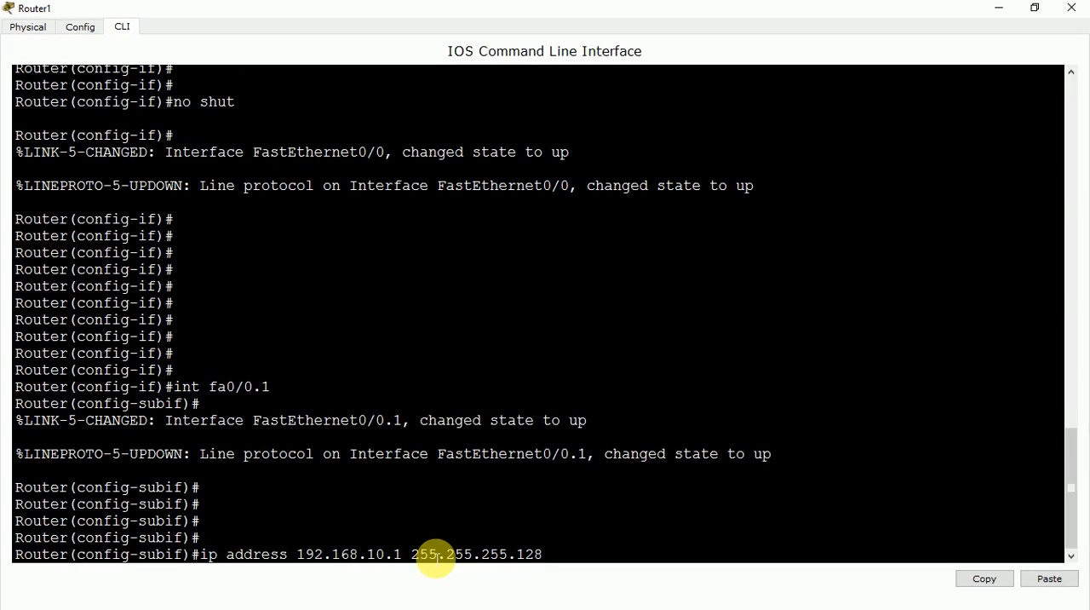
key("Return")
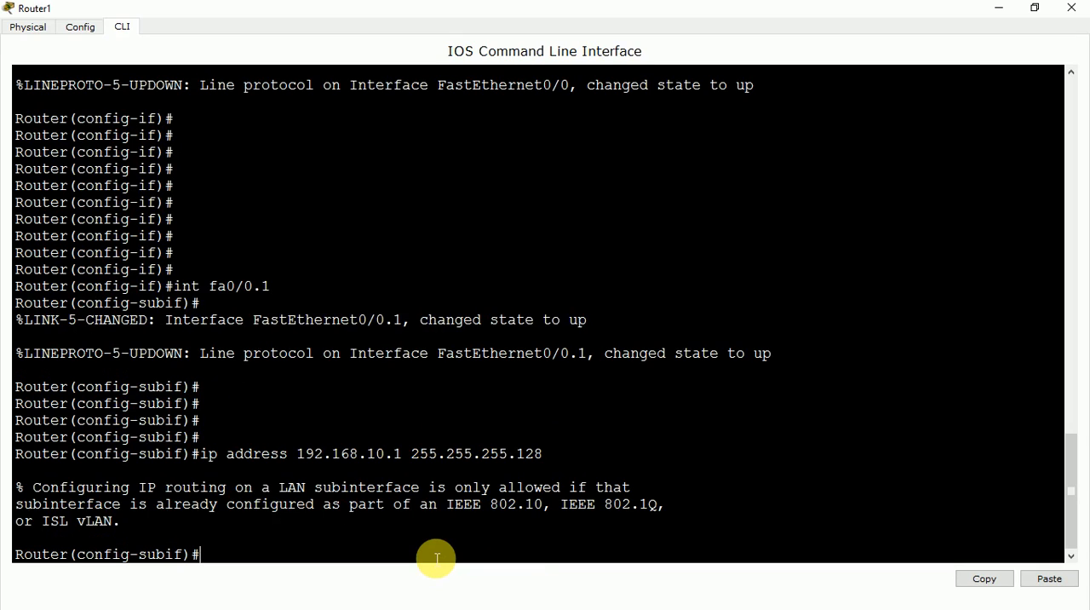
Set 802.1Q encapsulation for VLAN 10 on subinterface fa0/0.1 with encapsulation dot1q 10.
type("ecnca")
key("Tab")
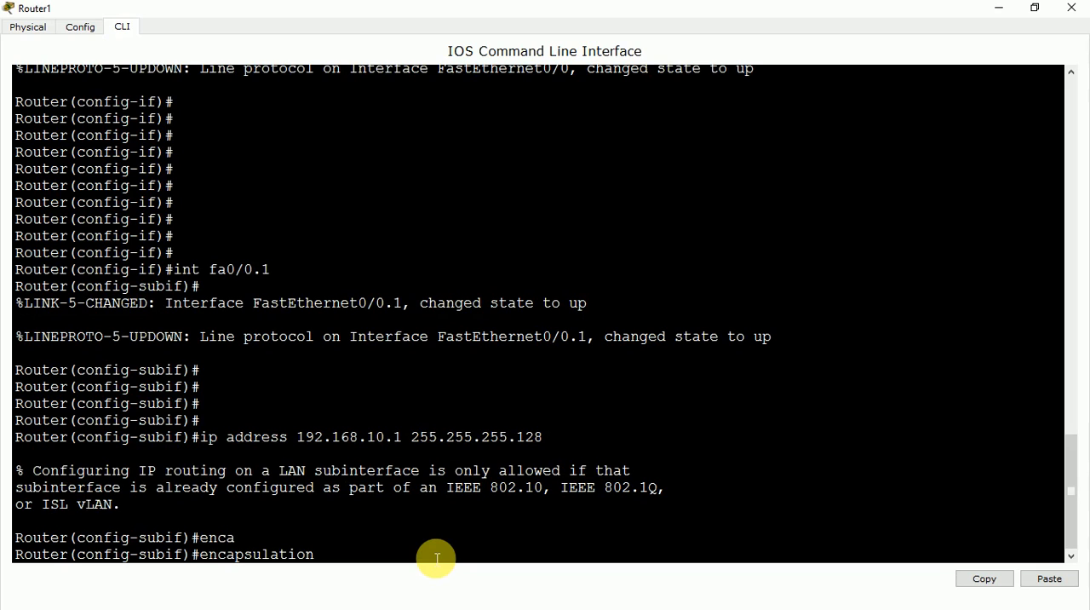
type("dot1q 10")
key("Return")
key("Return")
key("Return")
Assign IP address 192.168.10.1 with mask 255.255.255.128 to subinterface fa0/0.1 by reissuing the earlier command.
key("Up")
key("Up")
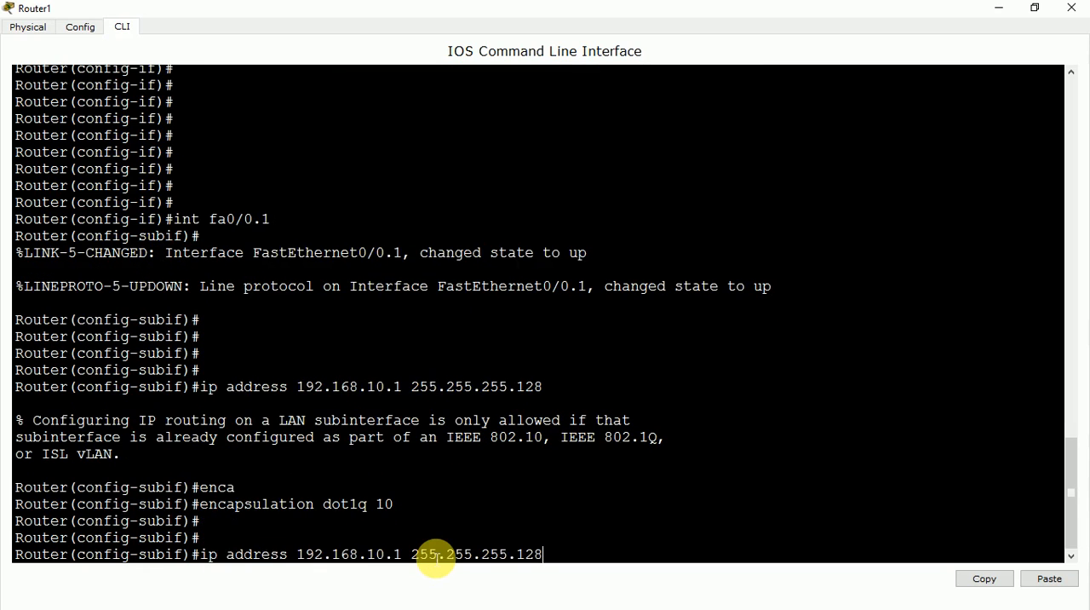
key("Return")
key("Return")
key("Return")
key("Return")
key("Return")
key("Return")
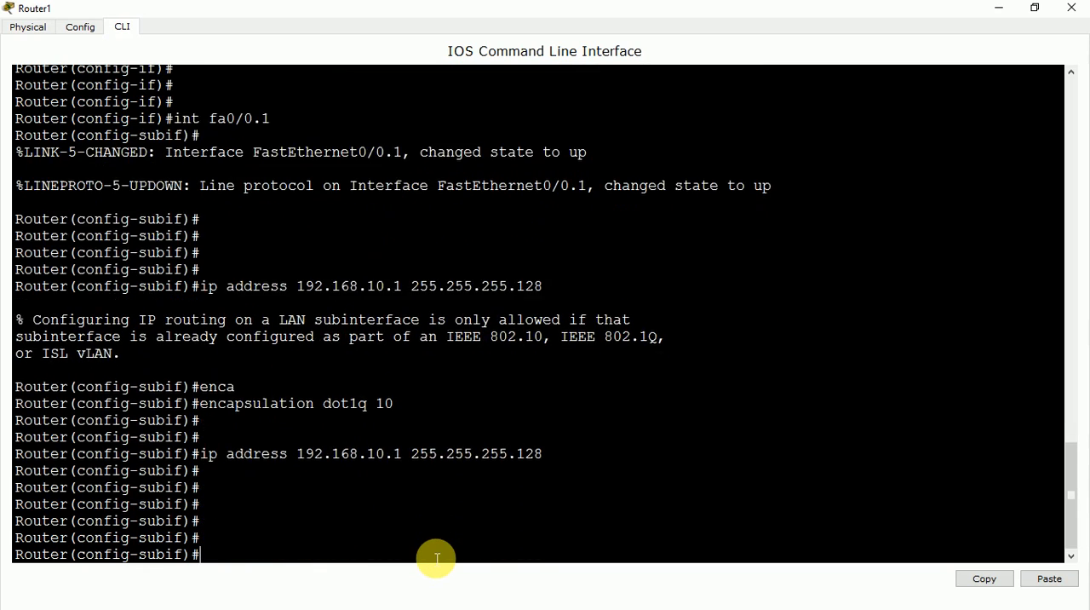
Create subinterface fa0/0.2 on Router1 and enter its configuration mode.
type("fa")
key("BackSpace")
type("int")
key("BackSpace")
type("fa0/0.2")
key("Return")
key("Return")
key("Return")
key("Return")
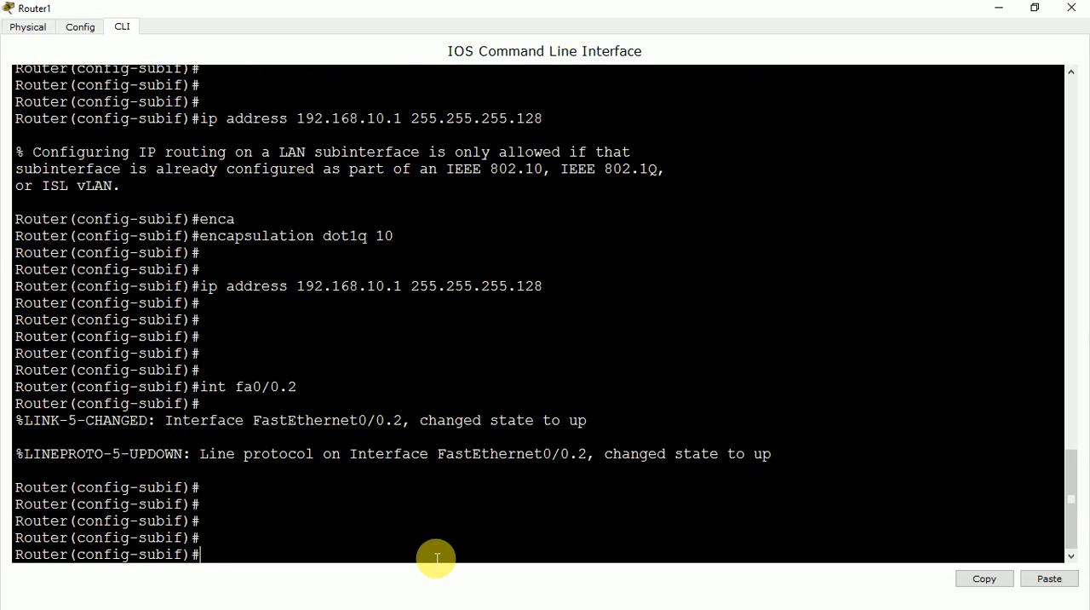
Set 802.1Q encapsulation for VLAN 20 on subinterface fa0/0.2 with encapsulation dot1q 20.
type("encap")
key("Tab")
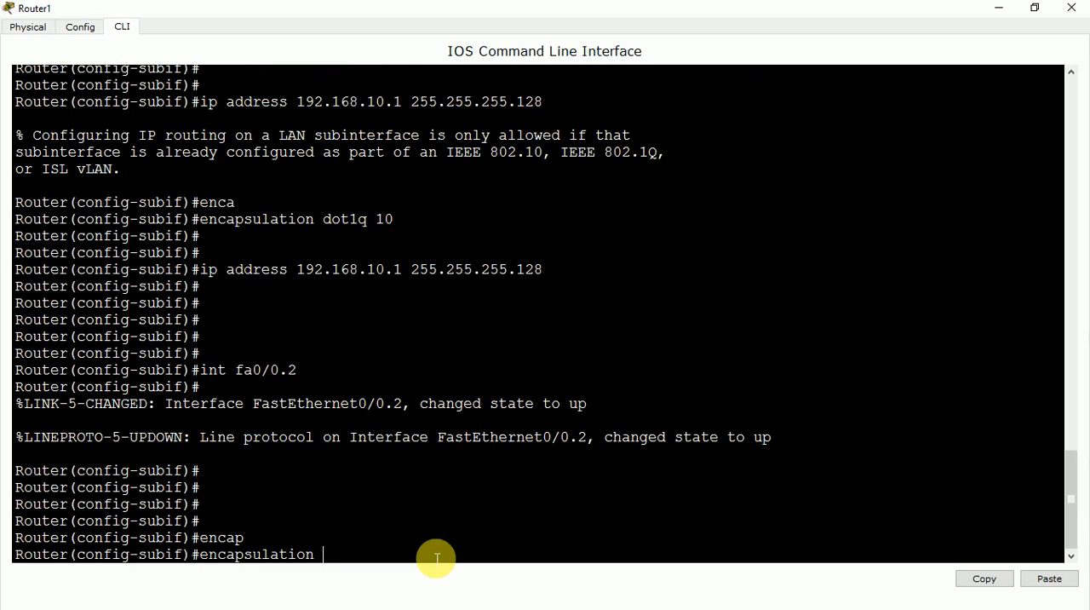
type("dot1q")
key("Tab")
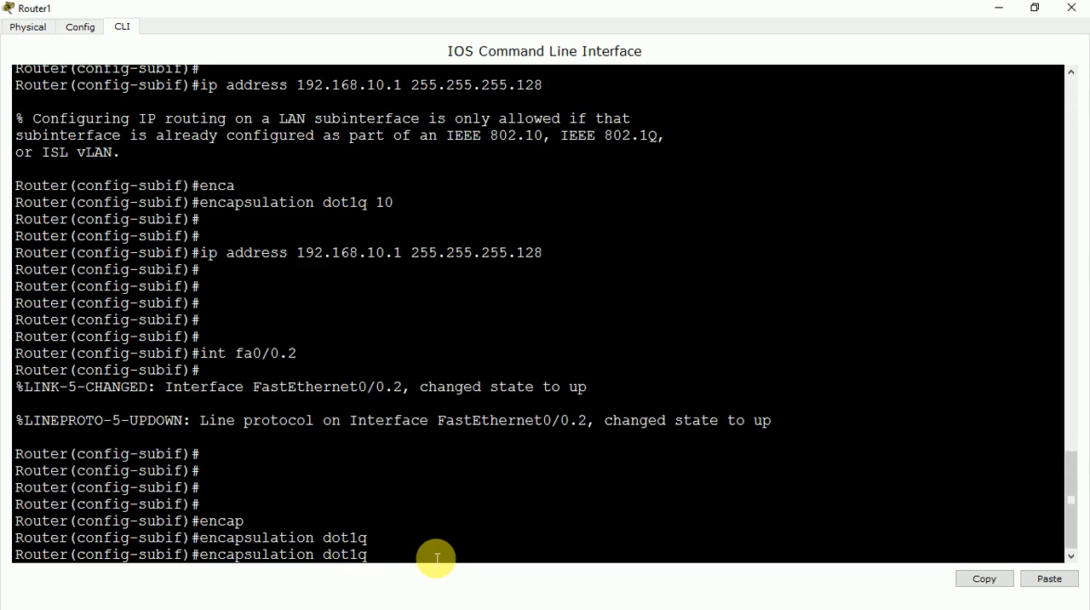
type("20")
key("Return")
key("Return")
key("Return")
key("Return")
key("Return")
key("Return")
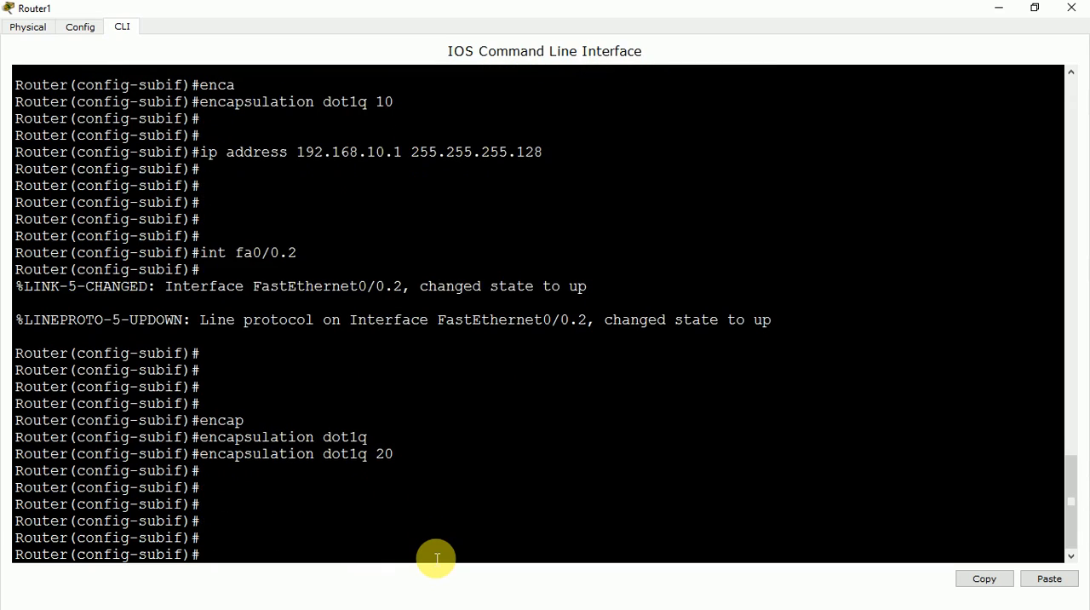
Assign IP address 192.168.10.129 with mask 255.255.255.128 to subinterface fa0/0.2.
type("ip address 192.1")
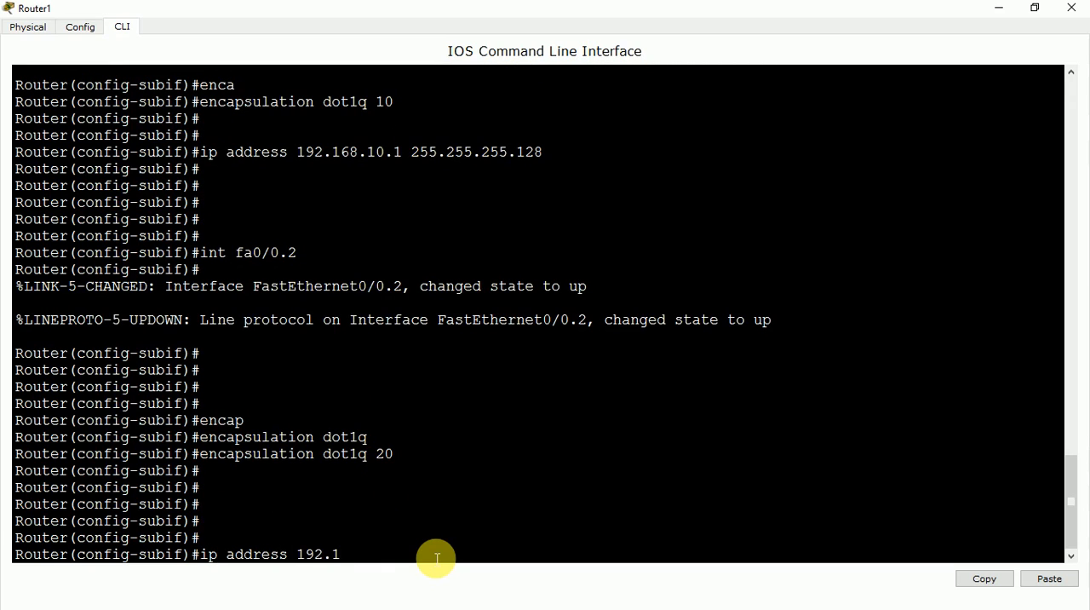
type("68.10.1")
type("12")
type("9 255.255.255")
type("5")
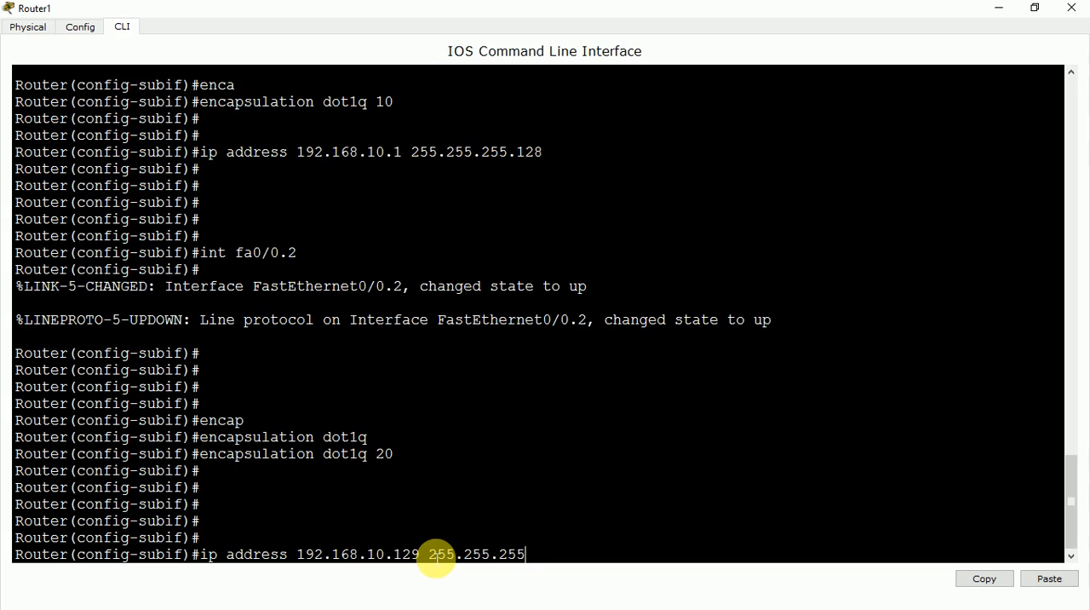
type("128")
key("Return")
key("Return")
key("Return")
key("Return")
key("Return")
key("Return")
key("Return")
Review the router's interface addresses and status with do sh ip int brief.
type("d")
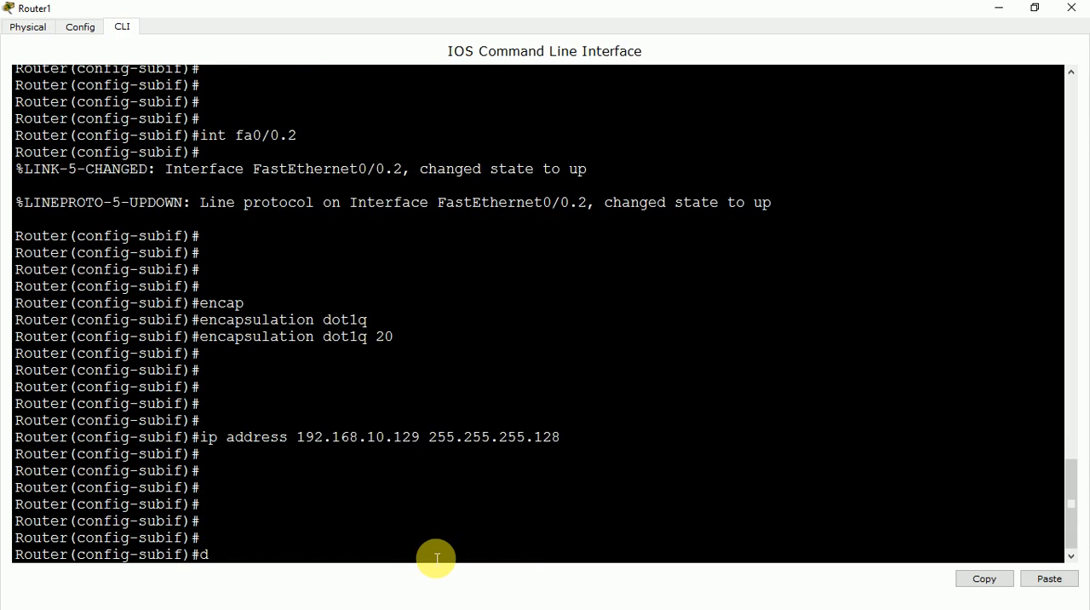
type("o s hh ip int br")
key("Tab")
key("Return")
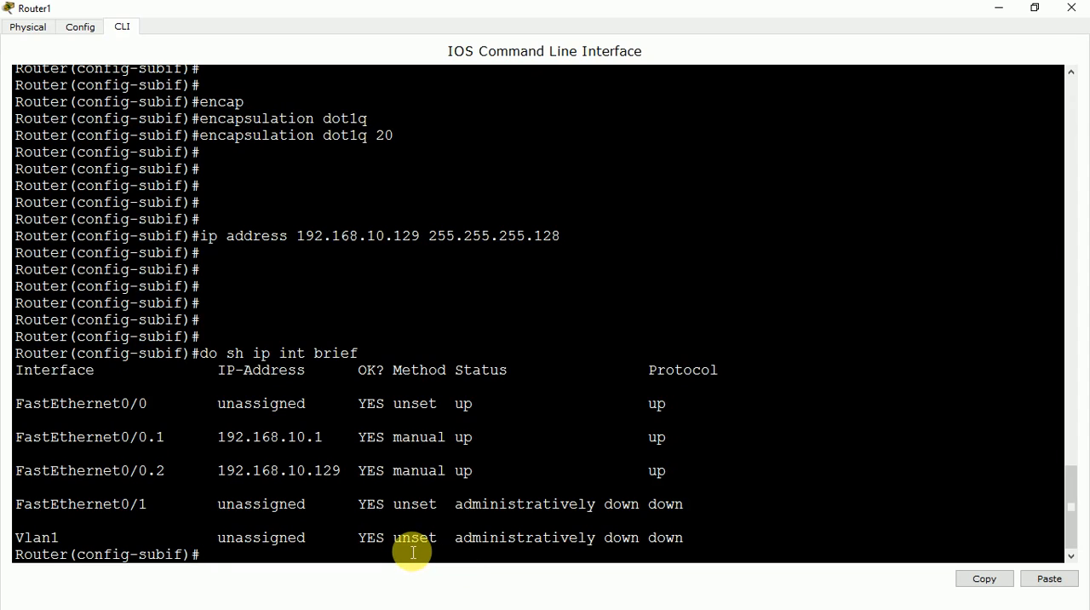
Leave subinterface and global configuration modes with exit and end, returning to privileged EXEC mode.
type("exit")
key("Return")
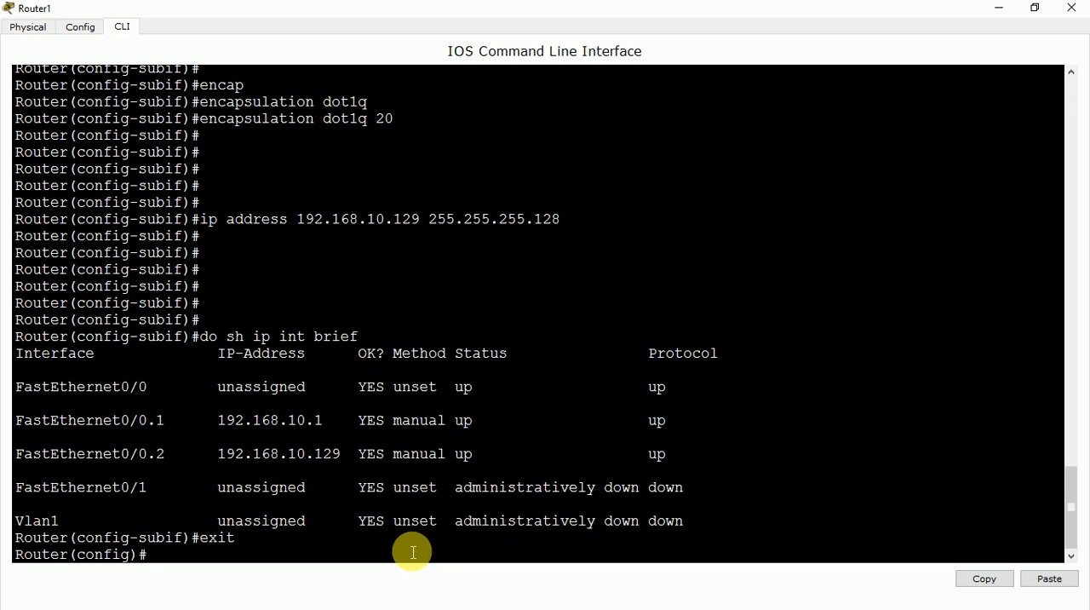
type("end")
key("Return")
key("Return")
key("Return")
key("Return")
key("Return")
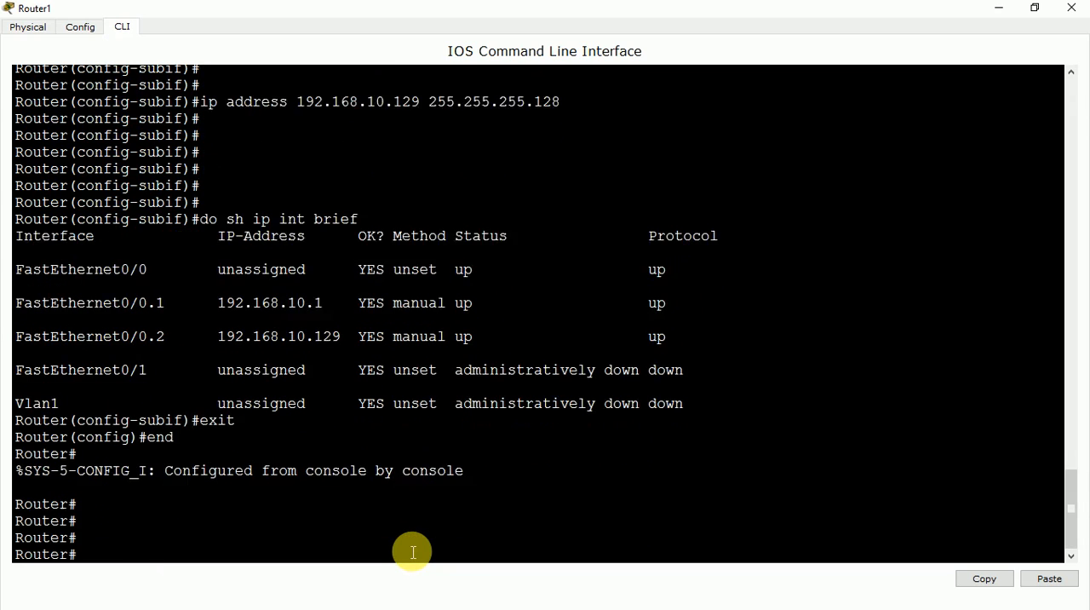
Save Router1's configuration with wr, issuing the command twice.
key("Return")
key("Return")
type("wr")
key("Return")
End Router1's console session with the exit command and close the router's window.
key("Return")
key("Return")
key("Return")
type("wr")
key("Return")
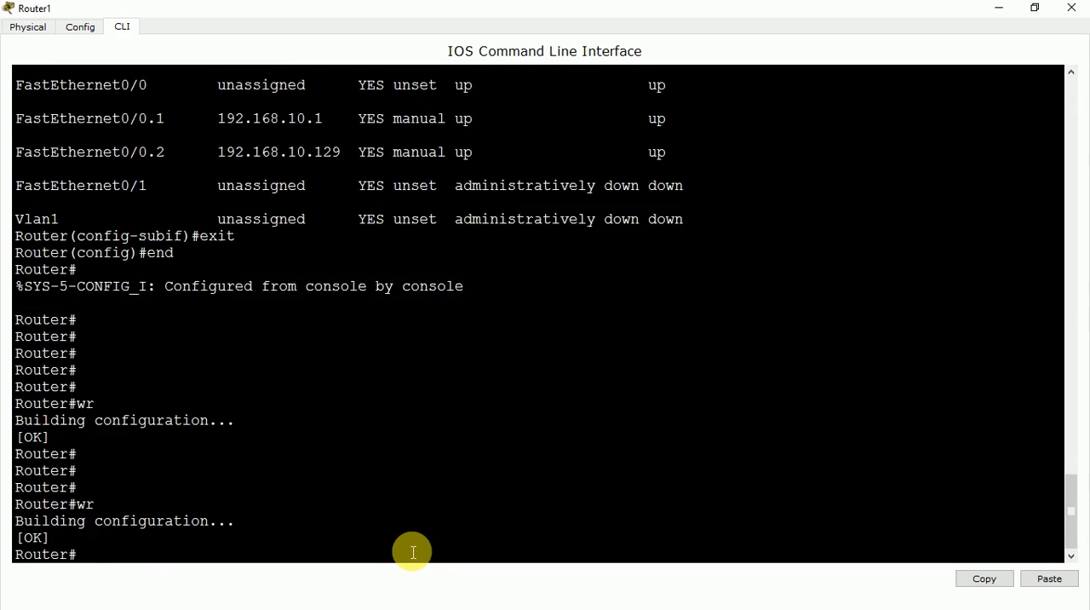
key("Return")
key("Return")
key("Return")
key("Return")
key("Return")
type("exit")
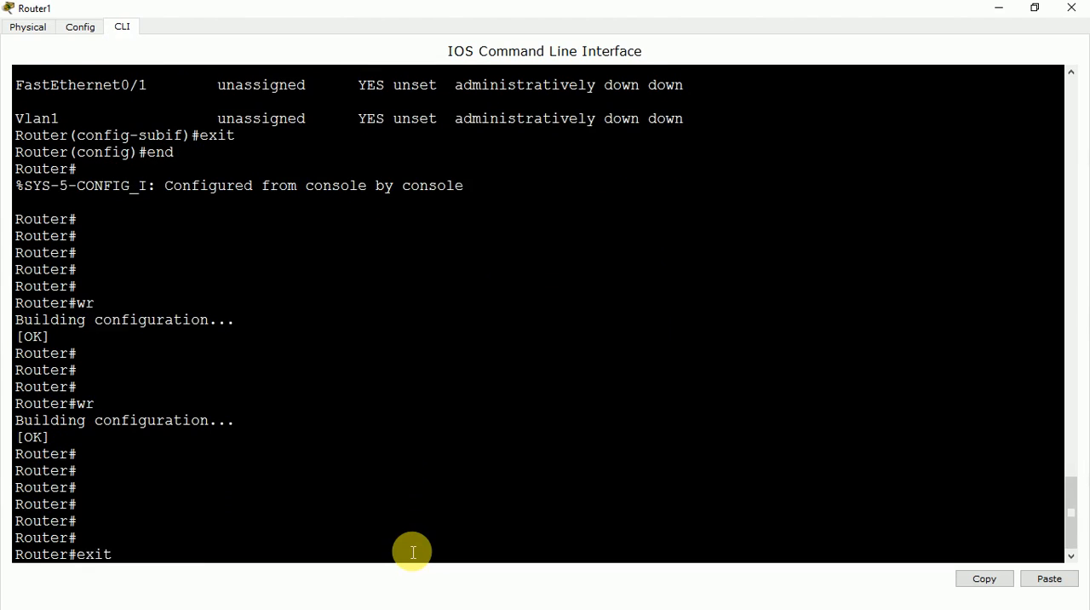
key("Return")
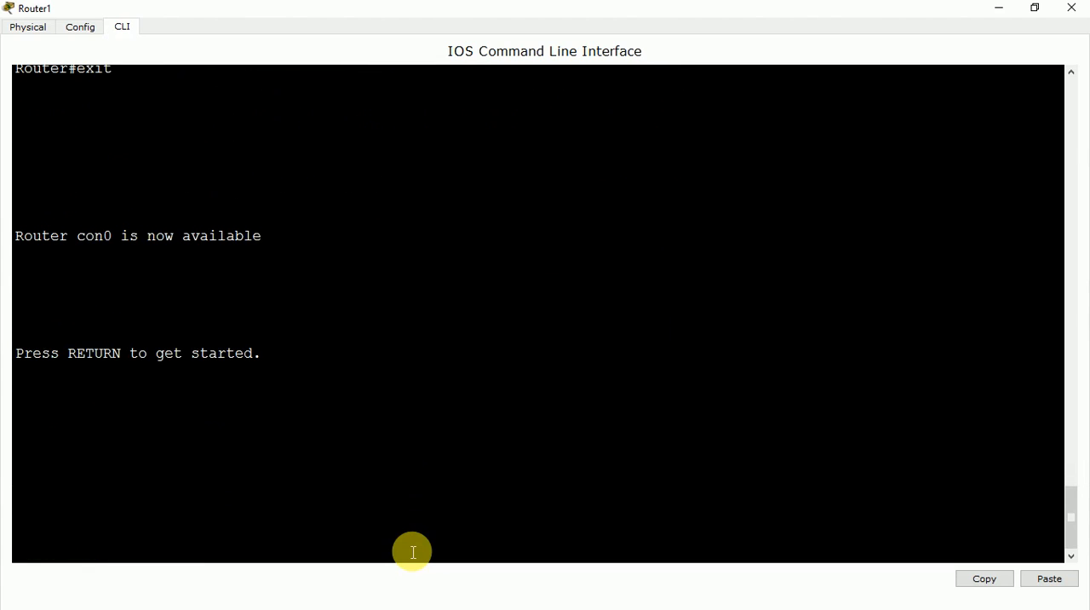
left_click(1074, 20)
Test inter-VLAN routing by pinging 192.168.10.130 twice from PC4's Command Prompt, and close PC4's window.
left_click(303, 436)
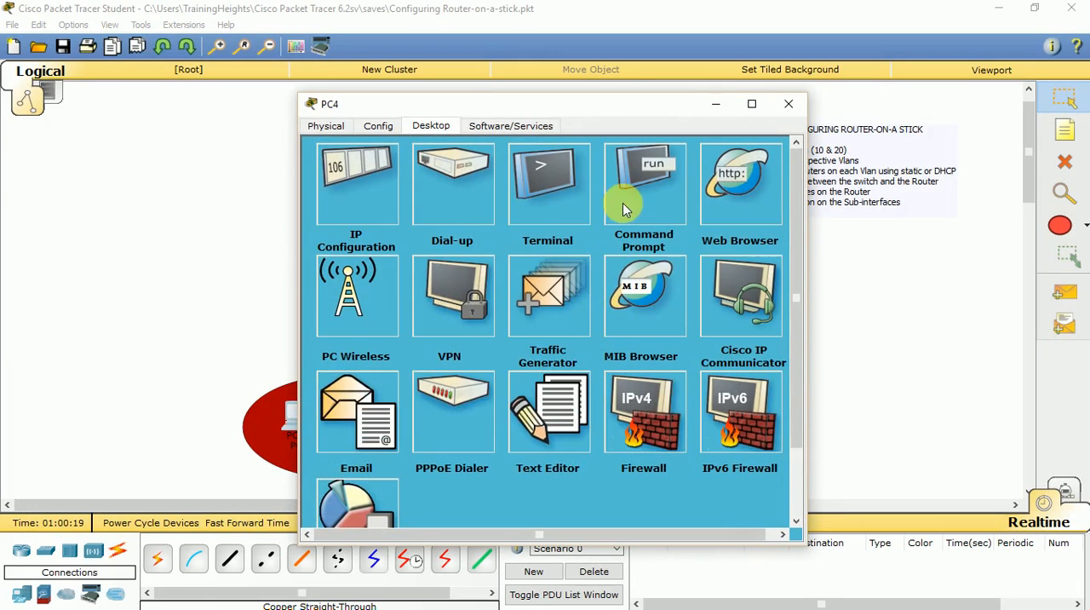
left_click(623, 203)
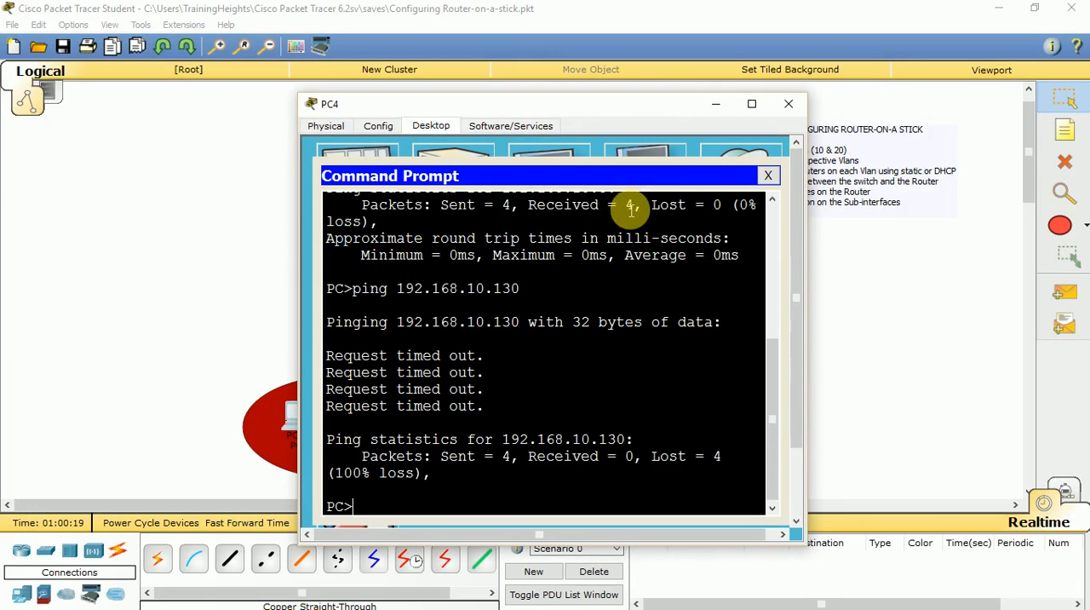
type("ping 1")
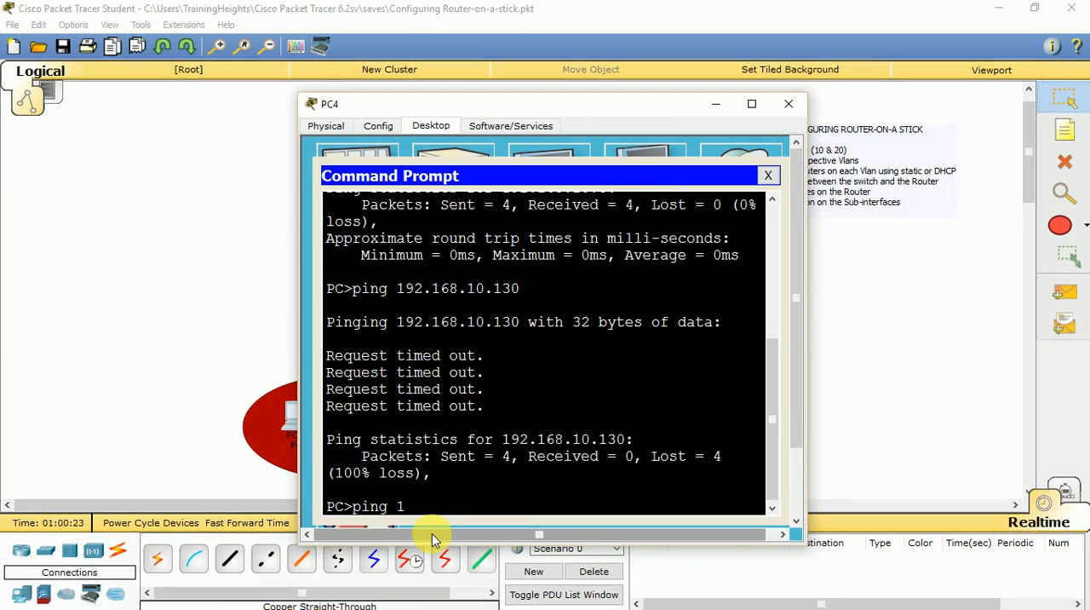
type("92.168.10.130")
key("Return")
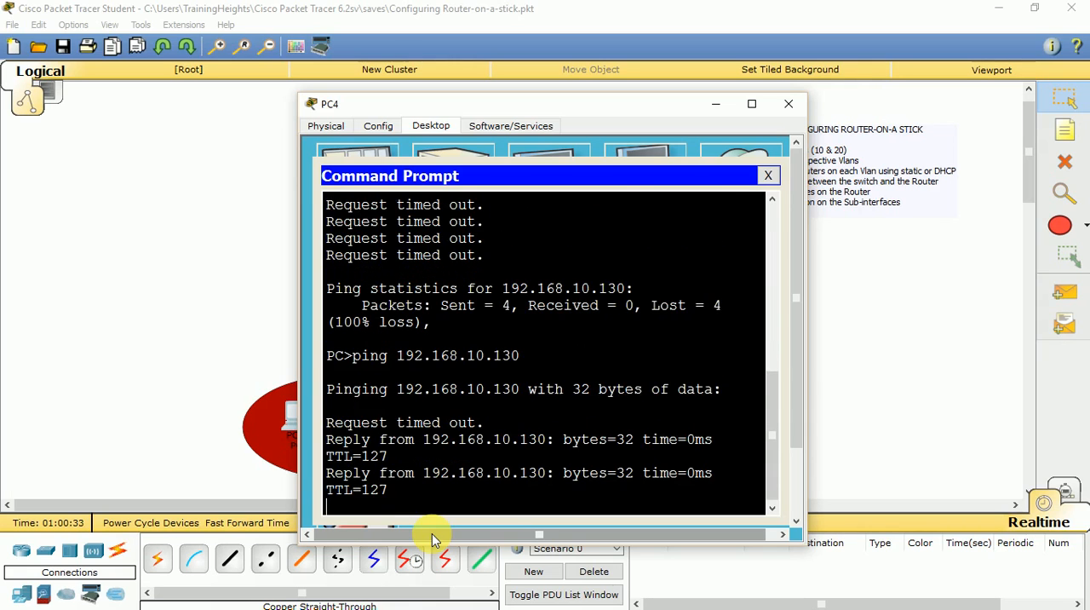
key("Up")
key("Return")
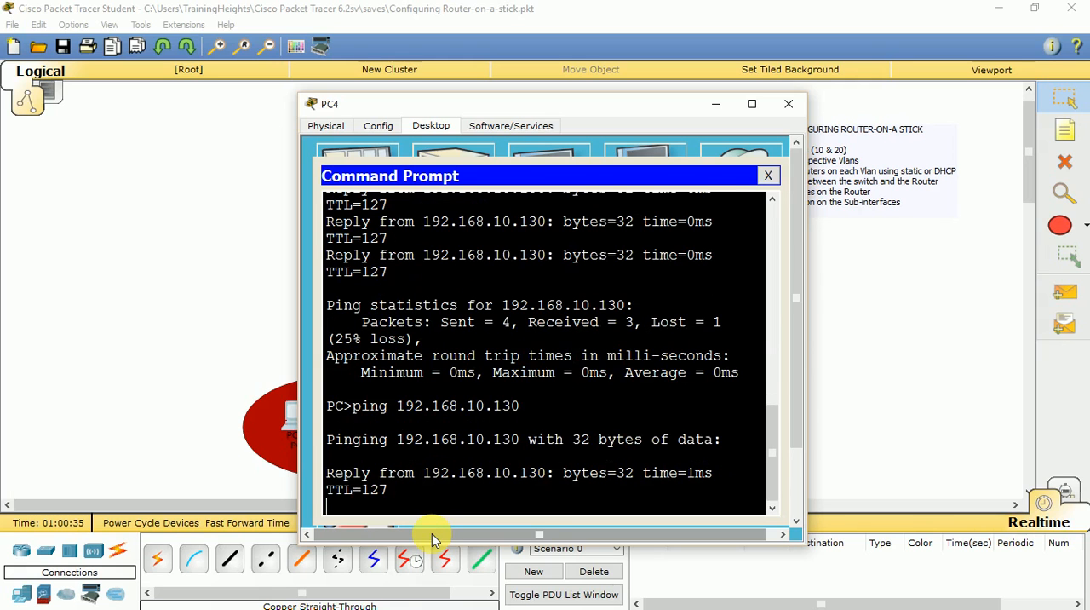
left_click(789, 103)
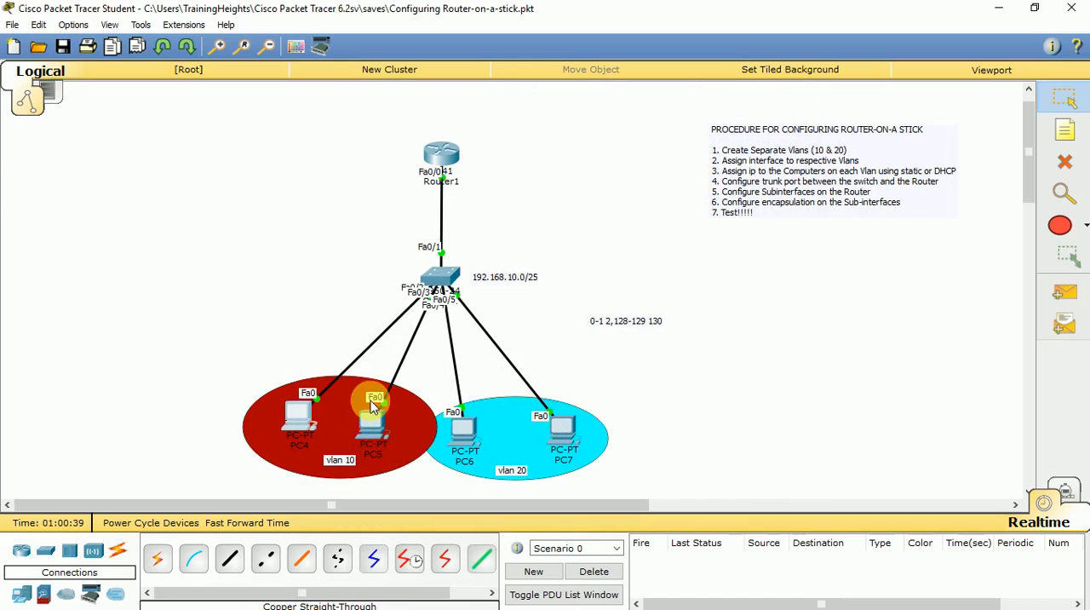
Delete the workspace note "0-1 2,128-129 130" and return to the Select tool.
left_click(632, 326)
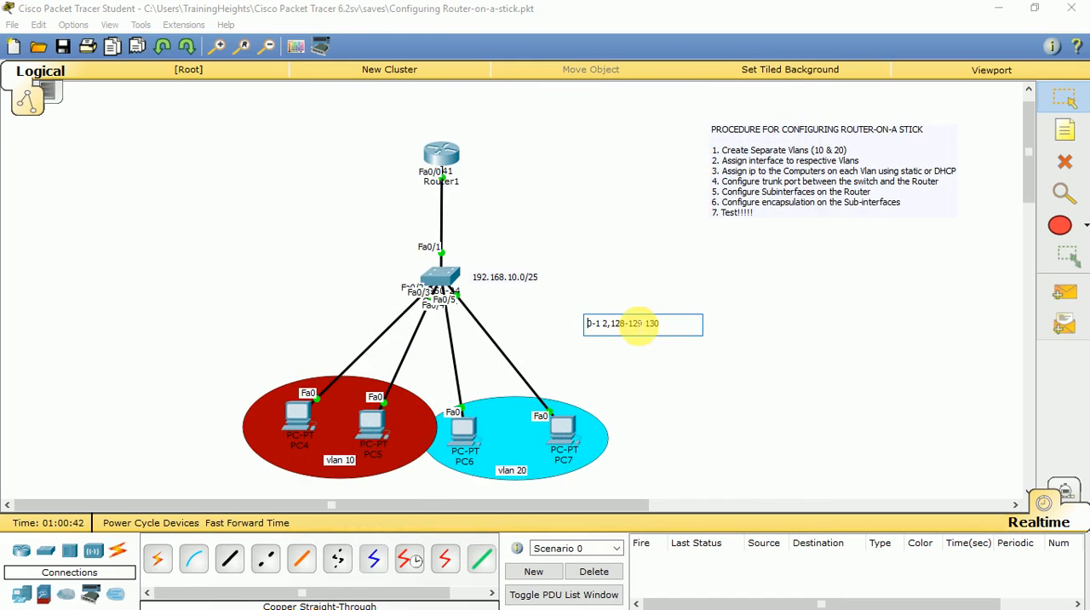
left_click(1062, 163)
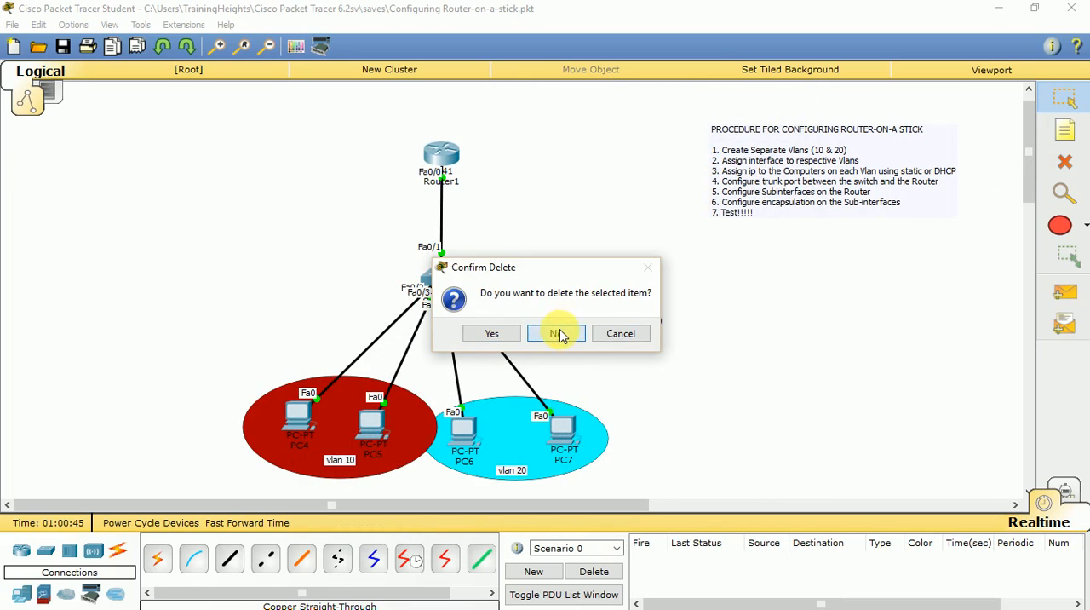
left_click(560, 334)
left_click(646, 325)
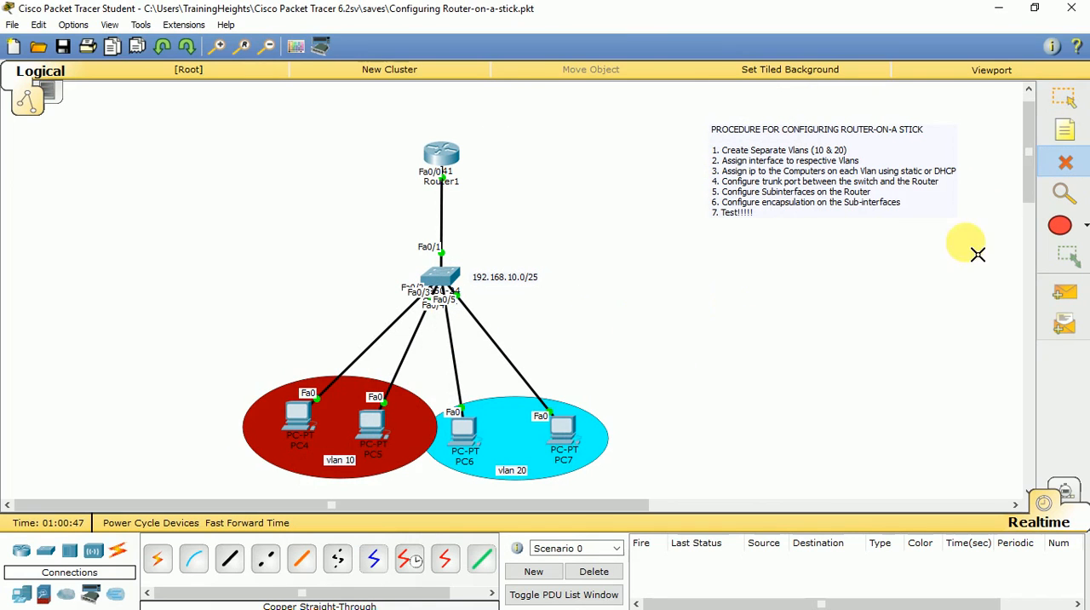
left_click(1065, 99)
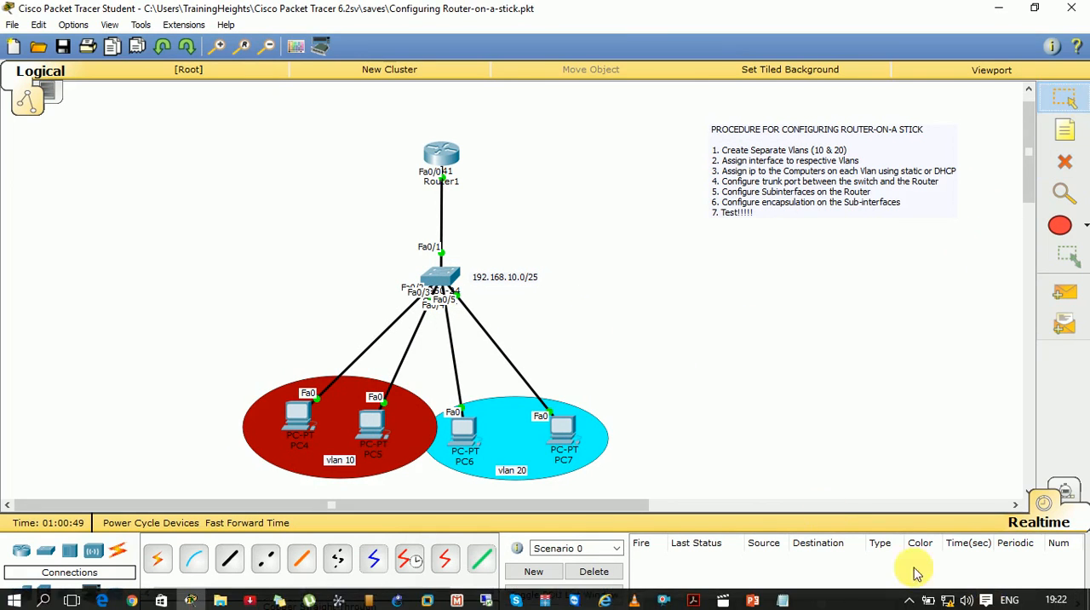